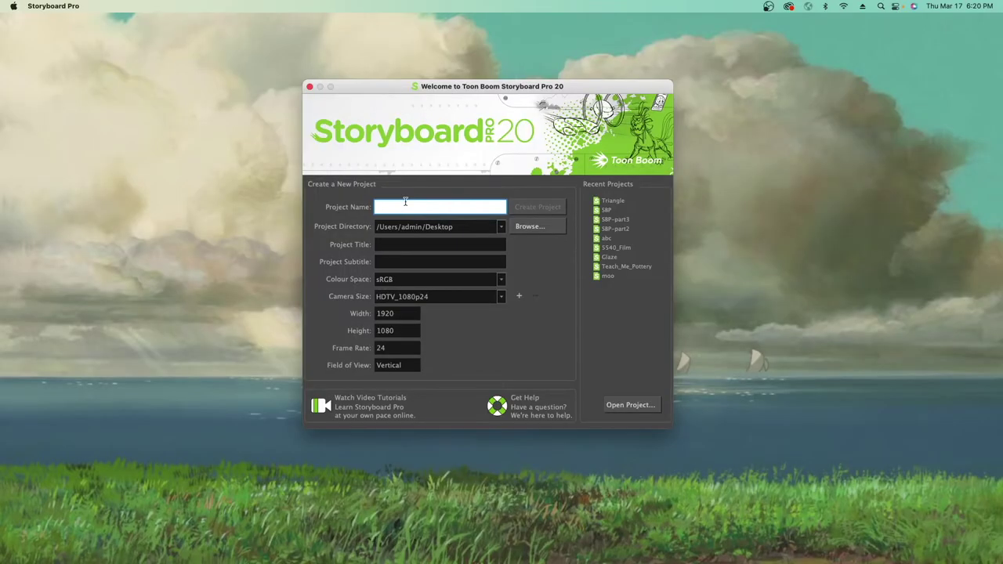
- Create a new project named Square with the HDTV_1080p24 camera size
{"action": "type", "text": "Square"}
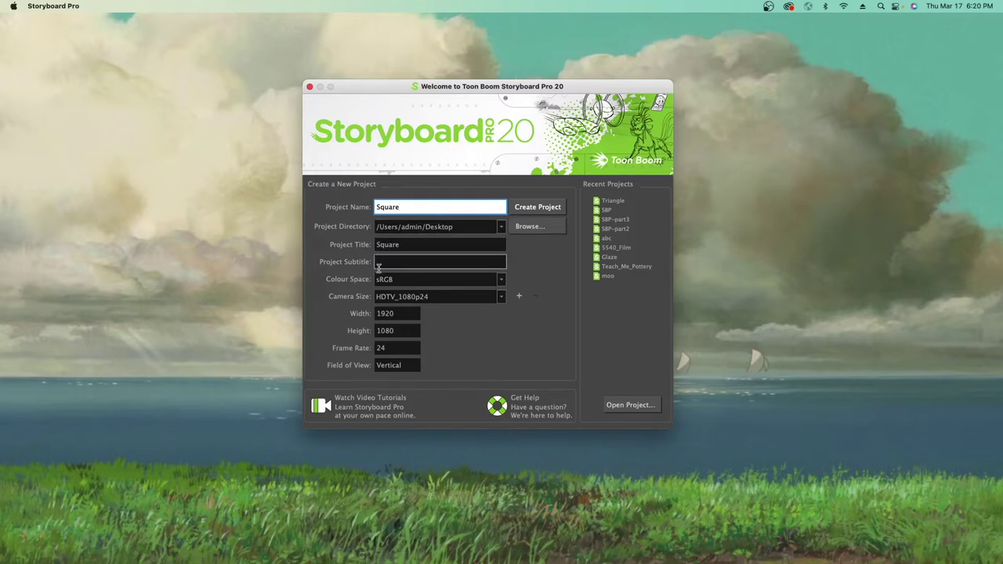
{"action": "left_click", "coordinate": [519, 297]}
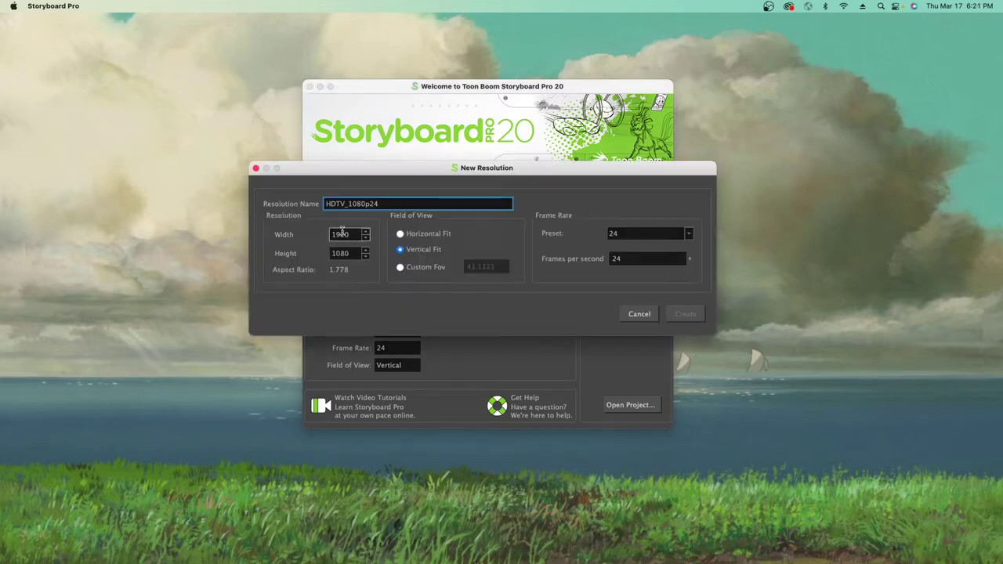
{"action": "left_click", "coordinate": [640, 314]}
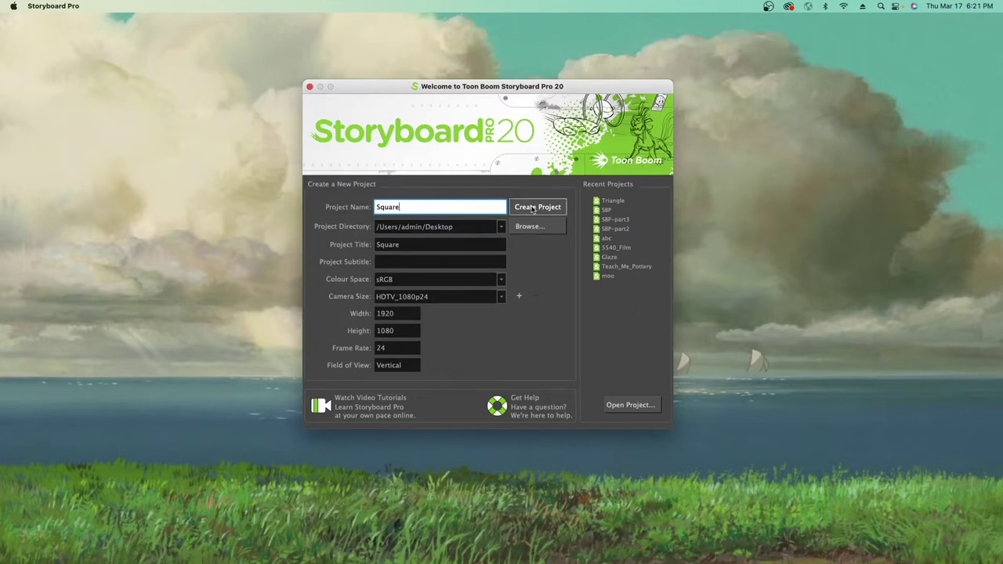
{"action": "key", "text": "Return"}
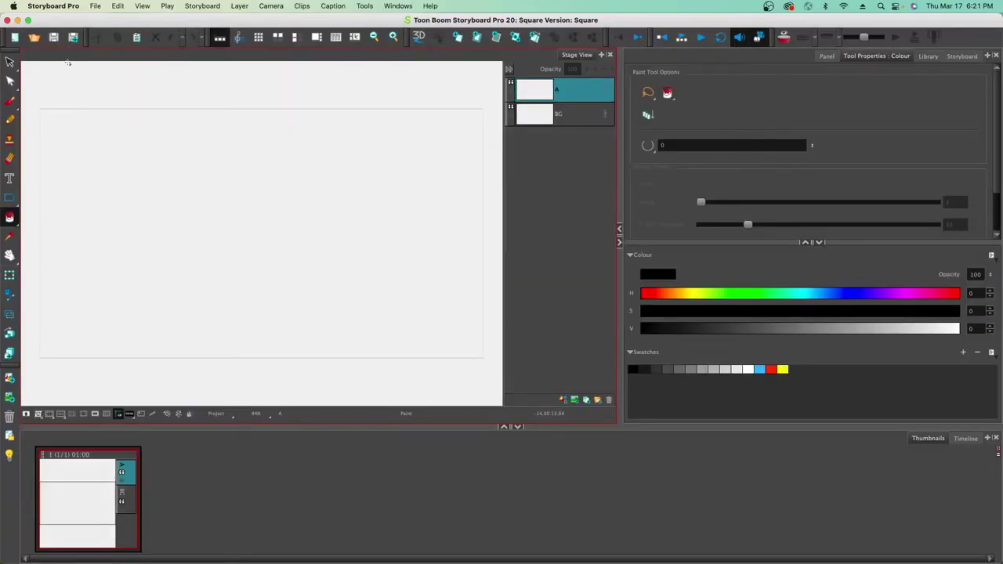
- Save the project and look over its folder contents in Finder, closing the folder window when done
{"action": "left_click", "coordinate": [55, 39]}
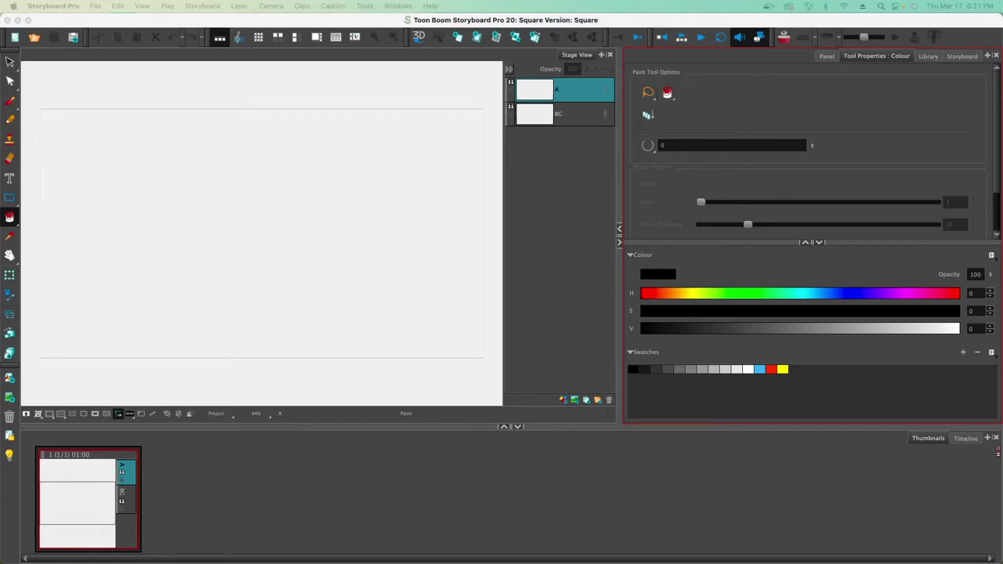
{"action": "left_click_drag", "start_coordinate": [223, 75], "coordinate": [29, 138]}
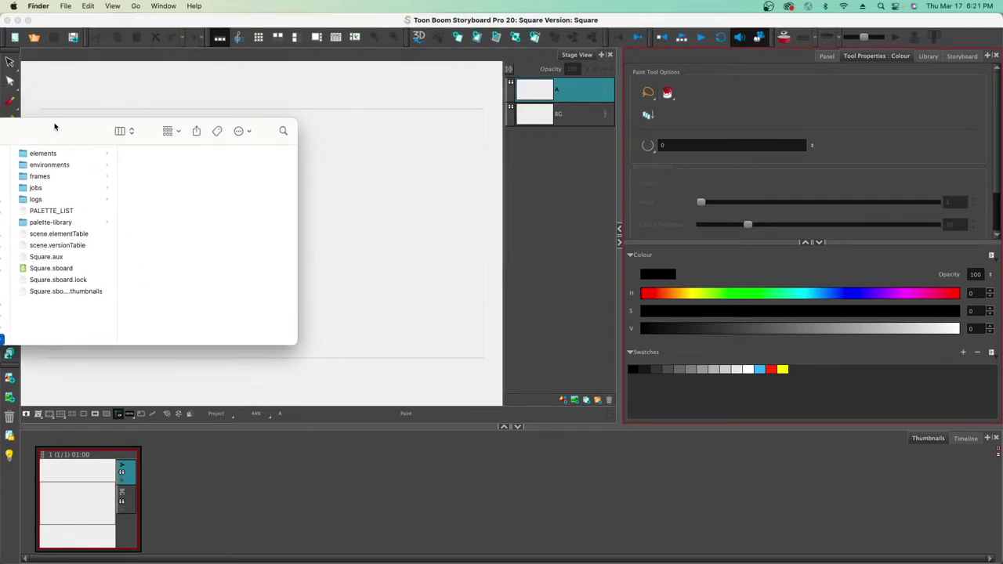
{"action": "key", "text": "super+w"}
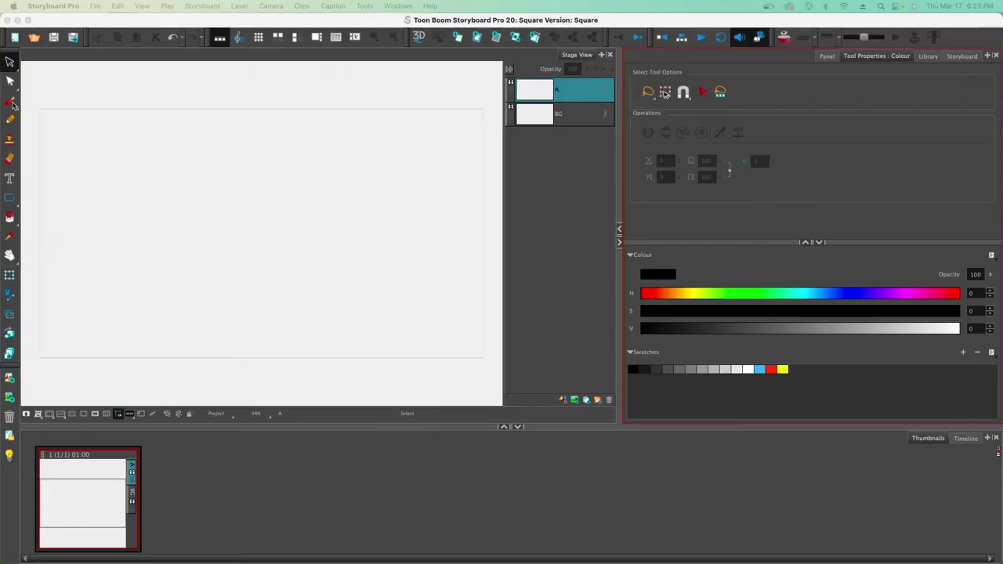
- With the Solid Brush 1 preset at size 82, draw a large wavy stroke and a smiley face beside it on layer A
{"action": "left_click", "coordinate": [10, 100]}
{"action": "mouse_move", "coordinate": [404, 282]}
{"action": "left_mouse_down"}
{"action": "mouse_move", "coordinate": [368, 313]}
{"action": "mouse_move", "coordinate": [241, 350]}
{"action": "mouse_move", "coordinate": [211, 313]}
{"action": "left_mouse_up"}
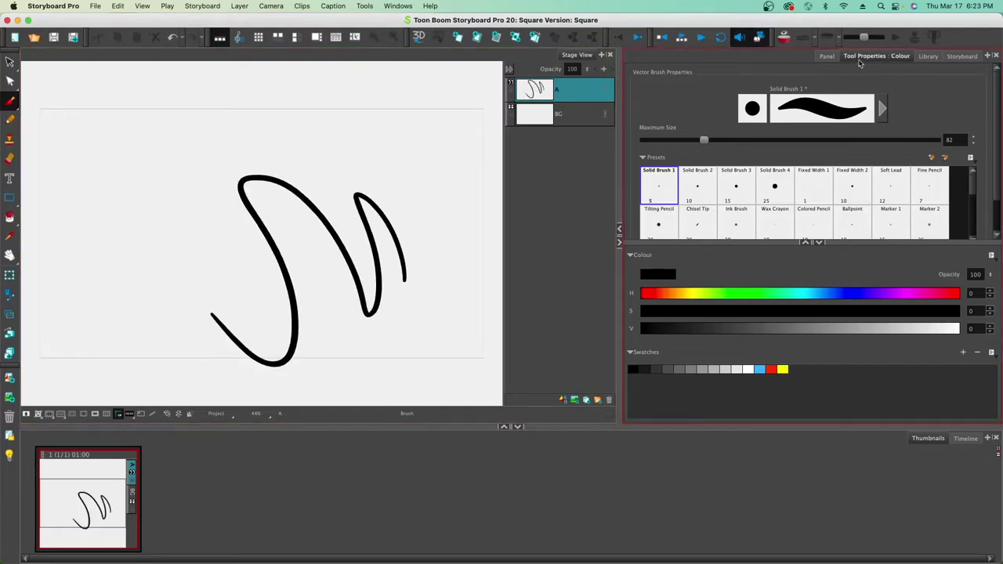
{"action": "mouse_move", "coordinate": [168, 133]}
{"action": "left_mouse_down"}
{"action": "mouse_move", "coordinate": [137, 224]}
{"action": "mouse_move", "coordinate": [127, 125]}
{"action": "mouse_move", "coordinate": [164, 174]}
{"action": "left_mouse_up"}
{"action": "mouse_move", "coordinate": [134, 156]}
{"action": "left_mouse_down"}
{"action": "mouse_move", "coordinate": [133, 170]}
{"action": "mouse_move", "coordinate": [162, 190]}
{"action": "mouse_move", "coordinate": [145, 204]}
{"action": "left_mouse_up"}
{"action": "left_click_drag", "start_coordinate": [134, 152], "coordinate": [133, 179]}
{"action": "left_click_drag", "start_coordinate": [164, 149], "coordinate": [164, 174]}
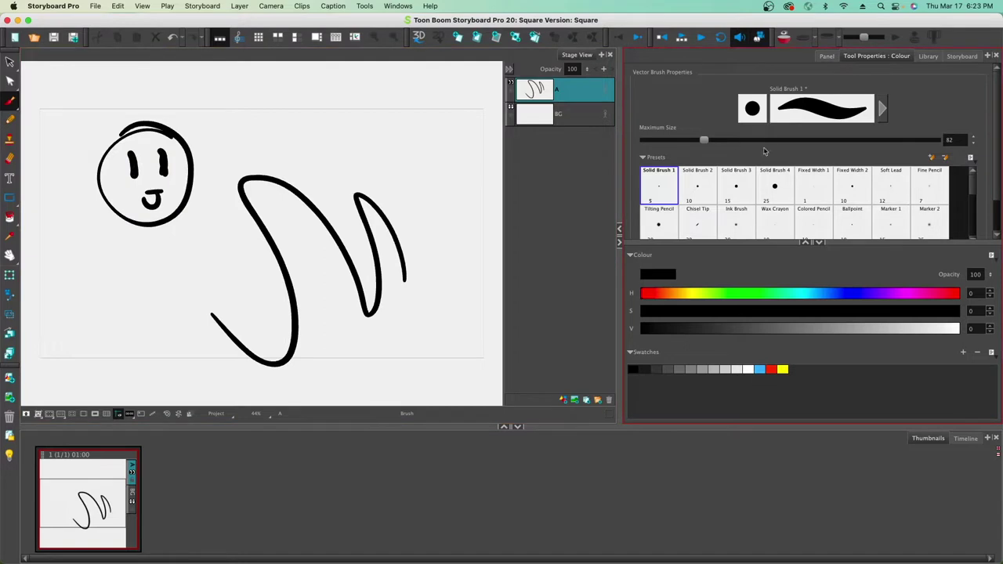
- Draw a small zigzag brush stroke below the smiley face
{"action": "left_click", "coordinate": [988, 56]}
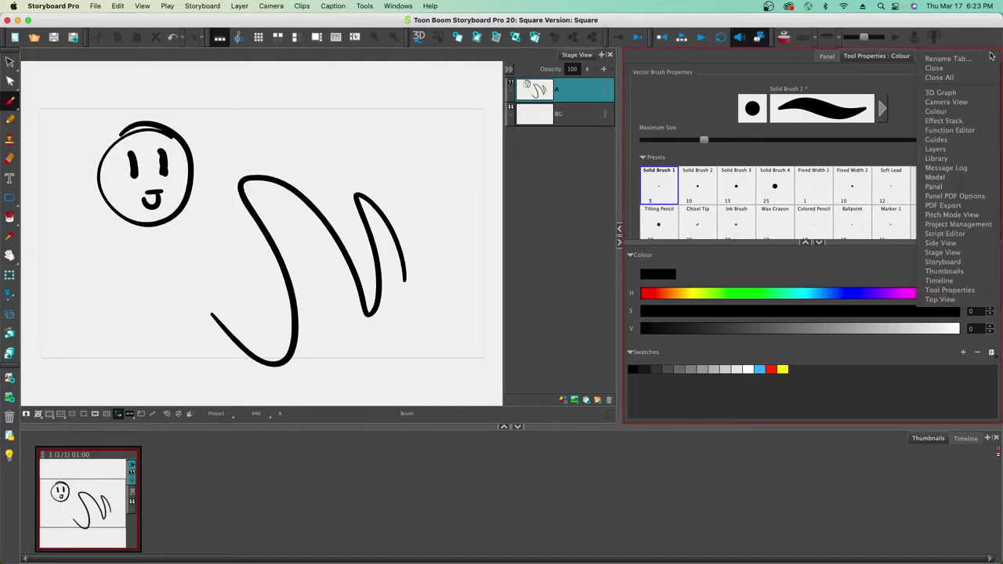
{"action": "left_click", "coordinate": [934, 262]}
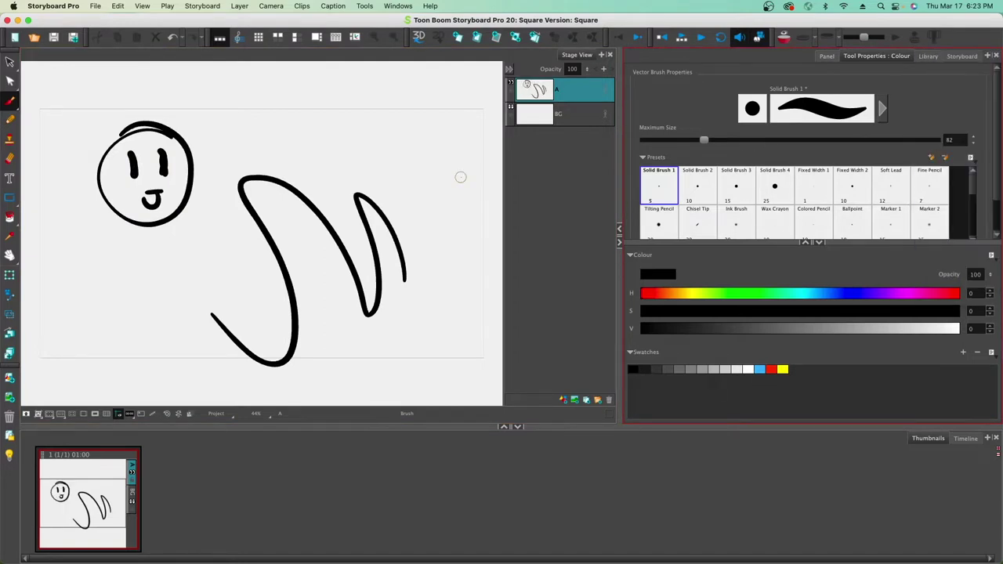
{"action": "mouse_move", "coordinate": [186, 297]}
{"action": "left_mouse_down"}
{"action": "mouse_move", "coordinate": [148, 321]}
{"action": "mouse_move", "coordinate": [85, 330]}
{"action": "mouse_move", "coordinate": [92, 338]}
{"action": "left_mouse_up"}
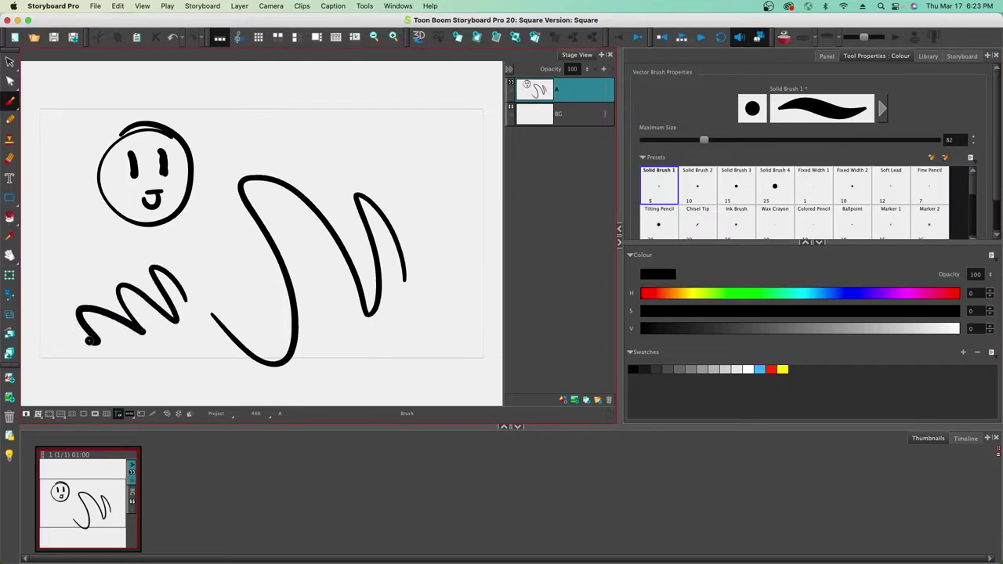
- Reshape the large wavy brush stroke with the Centerline Editor by moving several of its curves and points
{"action": "left_click", "coordinate": [10, 63]}
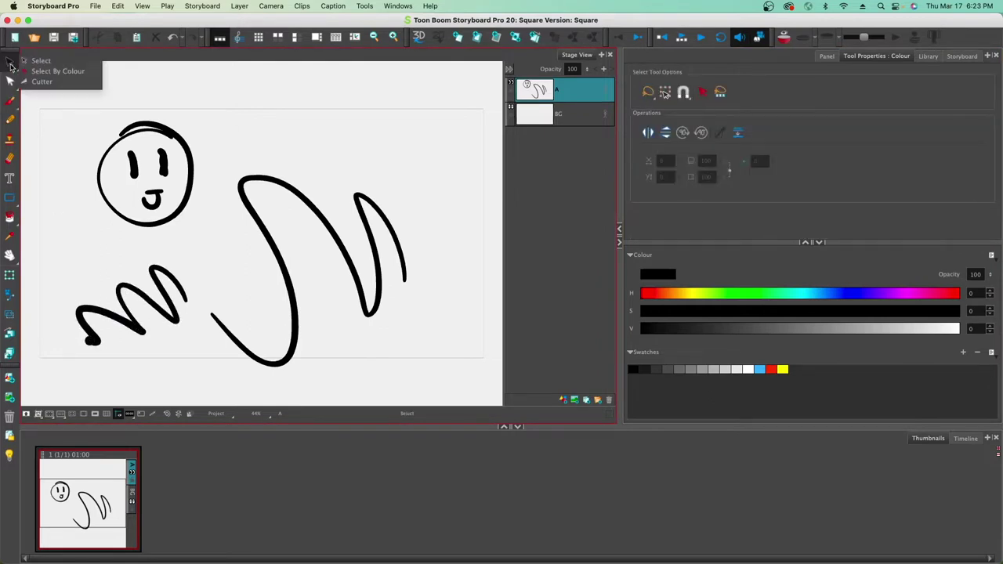
{"action": "left_click", "coordinate": [12, 84]}
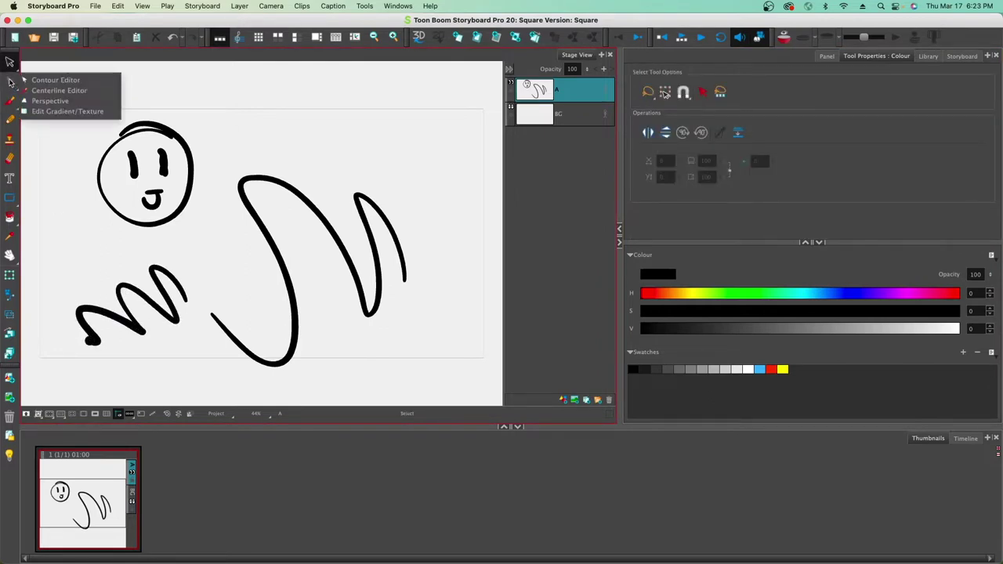
{"action": "left_click", "coordinate": [48, 91]}
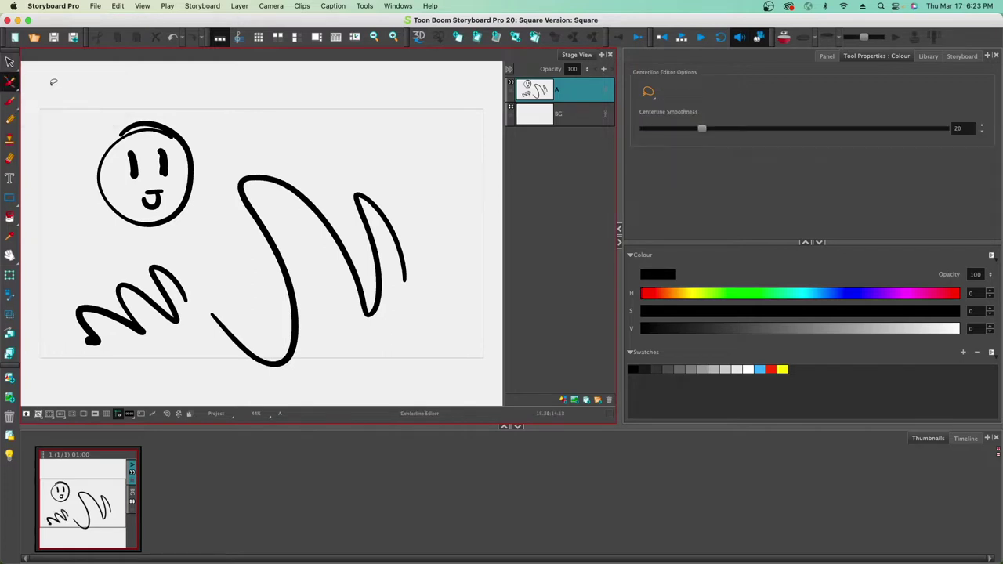
{"action": "left_click", "coordinate": [259, 235]}
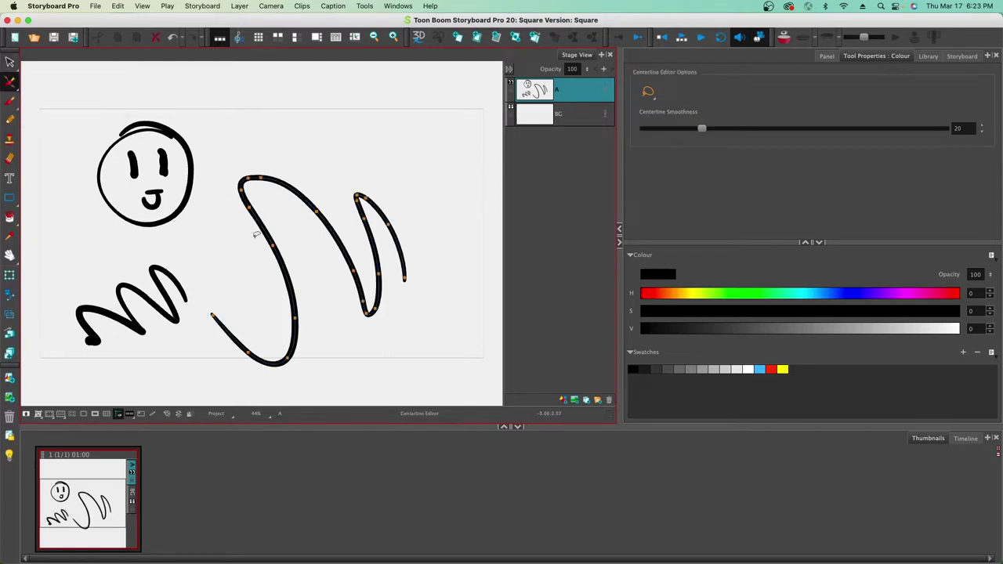
{"action": "mouse_move", "coordinate": [274, 246]}
{"action": "left_mouse_down"}
{"action": "mouse_move", "coordinate": [254, 240]}
{"action": "mouse_move", "coordinate": [248, 205]}
{"action": "mouse_move", "coordinate": [252, 166]}
{"action": "mouse_move", "coordinate": [263, 156]}
{"action": "mouse_move", "coordinate": [264, 165]}
{"action": "left_mouse_up"}
{"action": "left_click_drag", "start_coordinate": [319, 210], "coordinate": [318, 203]}
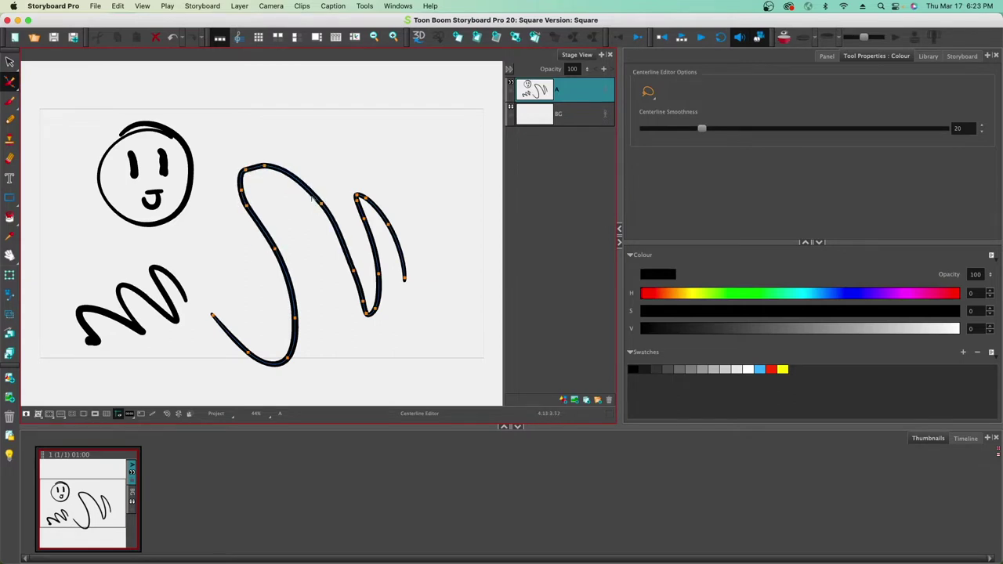
{"action": "left_click_drag", "start_coordinate": [348, 270], "coordinate": [361, 301]}
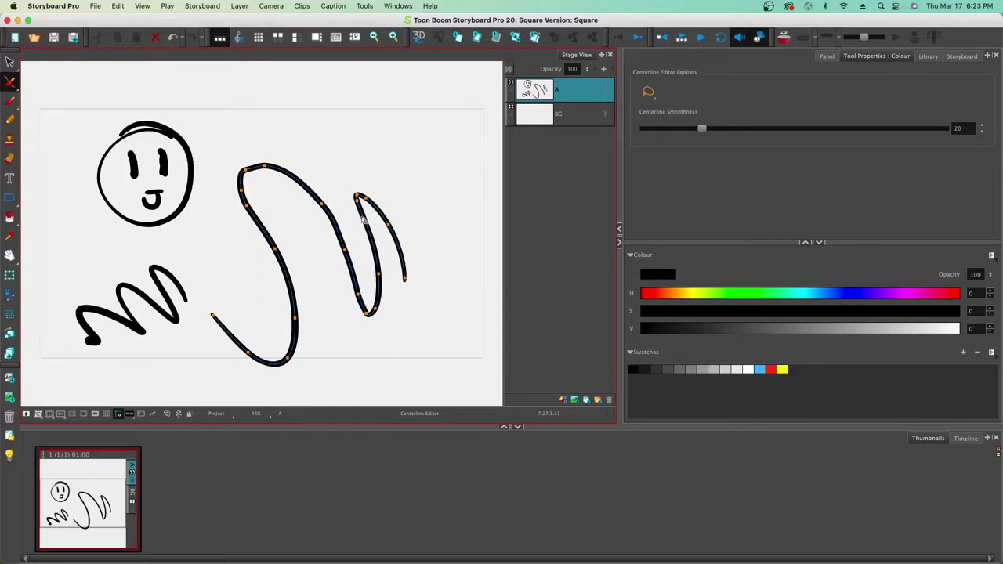
{"action": "left_click_drag", "start_coordinate": [358, 202], "coordinate": [357, 205]}
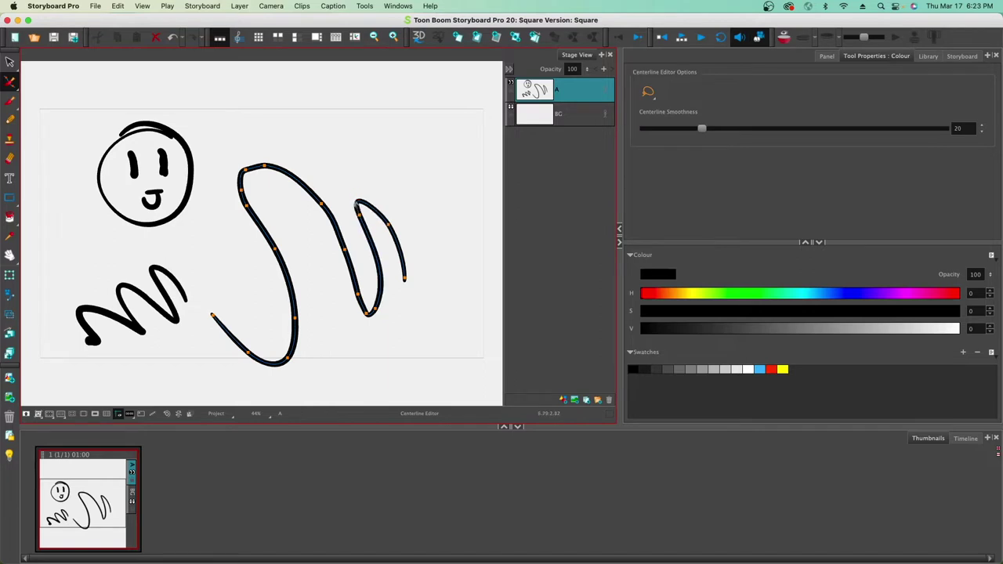
- Draw a thin arc above the large wavy stroke with the Pencil tool, using the Pencil 1 preset
{"action": "left_click", "coordinate": [11, 83]}
{"action": "left_click", "coordinate": [11, 121]}
{"action": "left_click", "coordinate": [9, 116]}
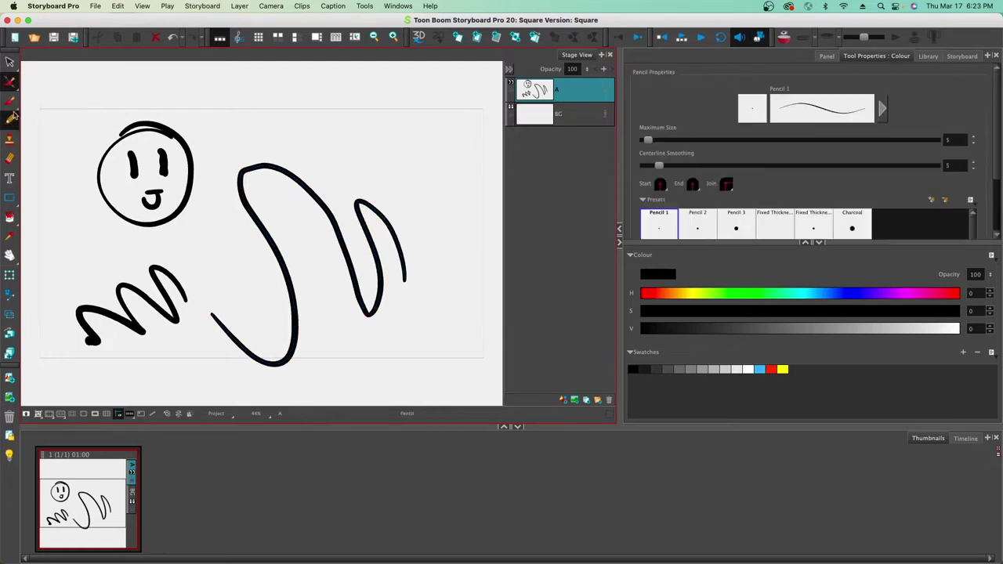
{"action": "mouse_move", "coordinate": [436, 181]}
{"action": "left_mouse_down"}
{"action": "mouse_move", "coordinate": [233, 131]}
{"action": "mouse_move", "coordinate": [212, 147]}
{"action": "left_mouse_up"}
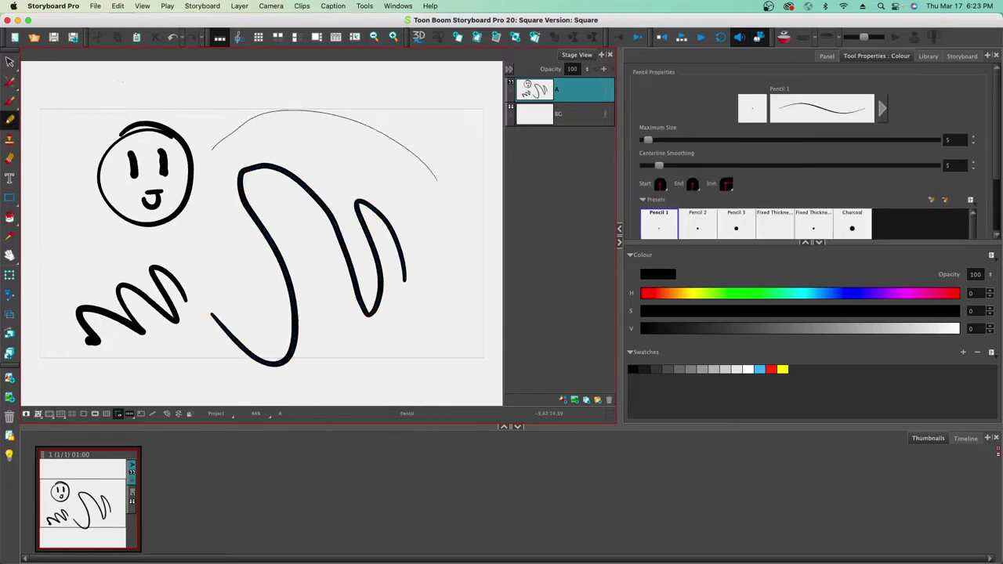
- Reshape the pencil arc and the outline of the large wavy brush stroke with the Contour Editor
{"action": "left_click", "coordinate": [10, 83]}
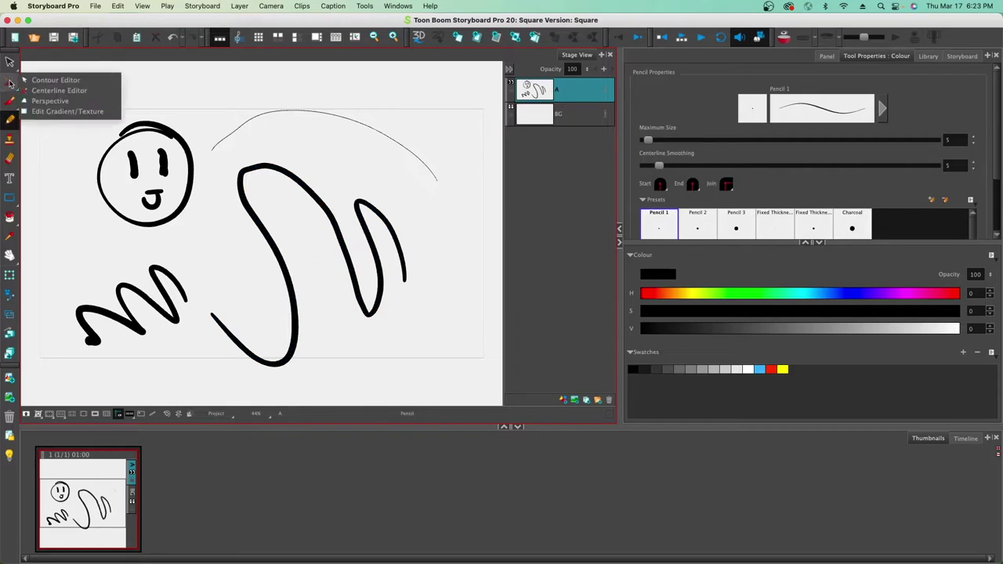
{"action": "left_click", "coordinate": [49, 80]}
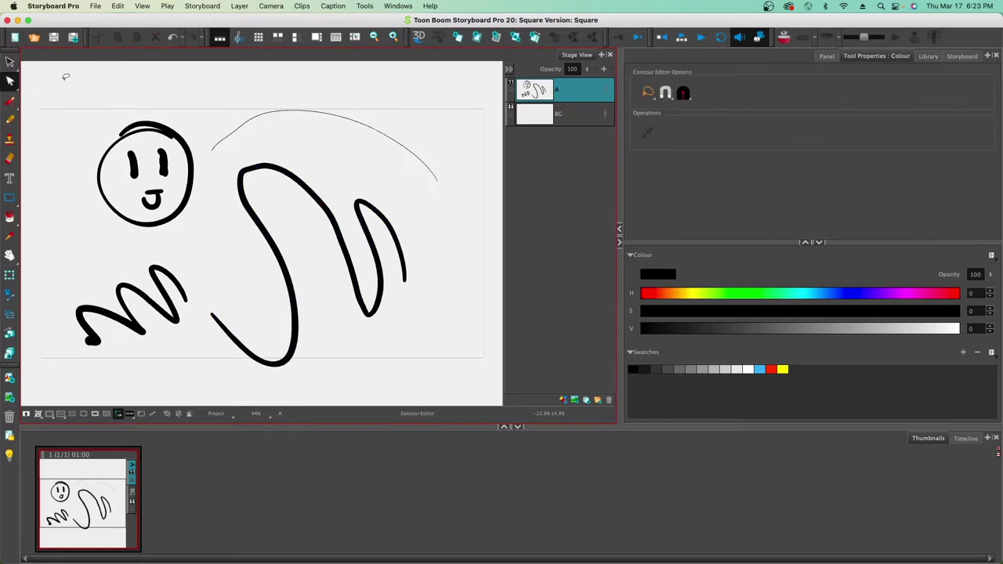
{"action": "left_click", "coordinate": [269, 111]}
{"action": "left_click_drag", "start_coordinate": [284, 110], "coordinate": [233, 114]}
{"action": "left_click", "coordinate": [271, 199]}
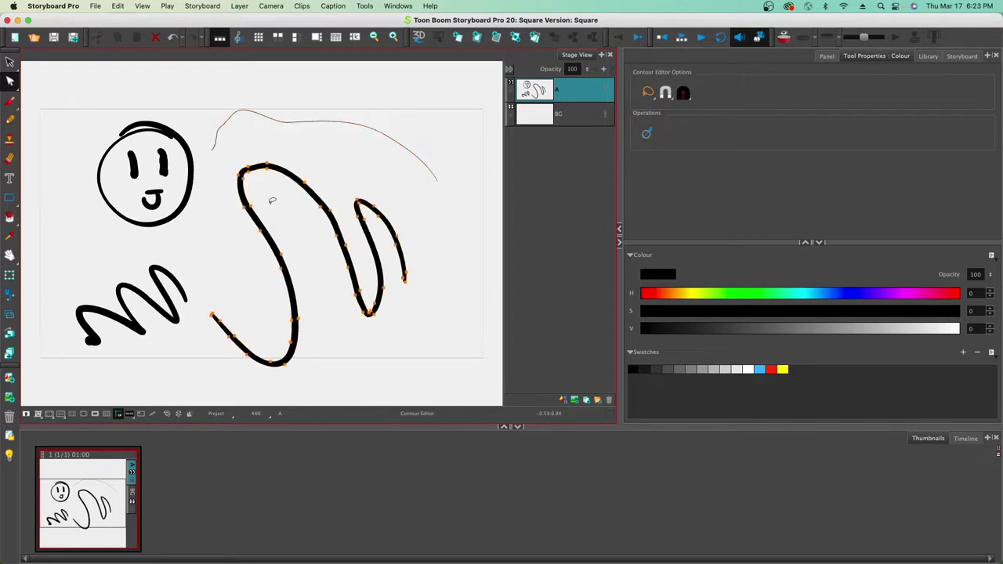
{"action": "left_click_drag", "start_coordinate": [264, 164], "coordinate": [259, 137]}
{"action": "mouse_move", "coordinate": [320, 210]}
{"action": "left_mouse_down"}
{"action": "mouse_move", "coordinate": [337, 240]}
{"action": "mouse_move", "coordinate": [321, 205]}
{"action": "mouse_move", "coordinate": [330, 222]}
{"action": "mouse_move", "coordinate": [325, 214]}
{"action": "left_mouse_up"}
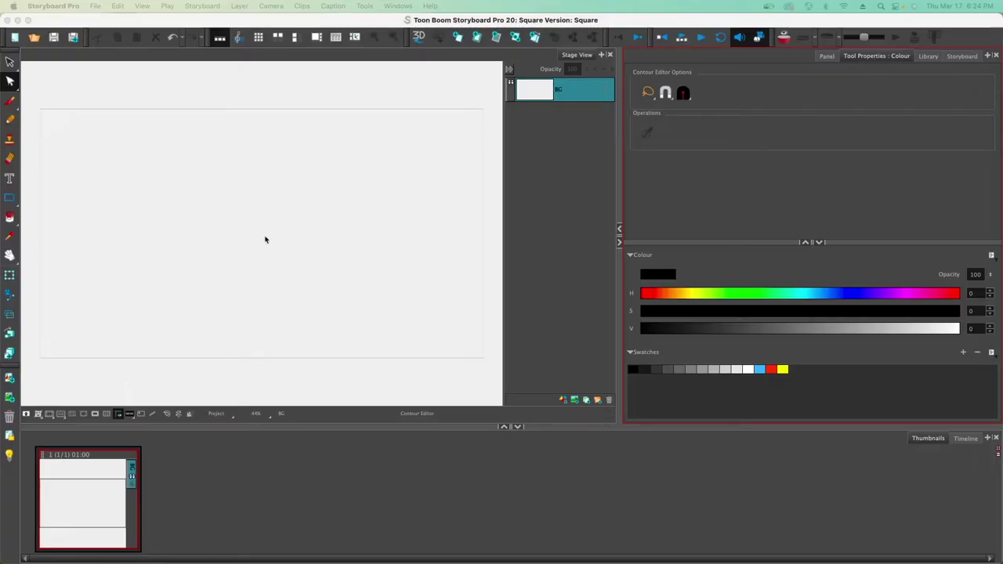
- Add three empty drawing layers above the BG layer
{"action": "left_click", "coordinate": [564, 400]}
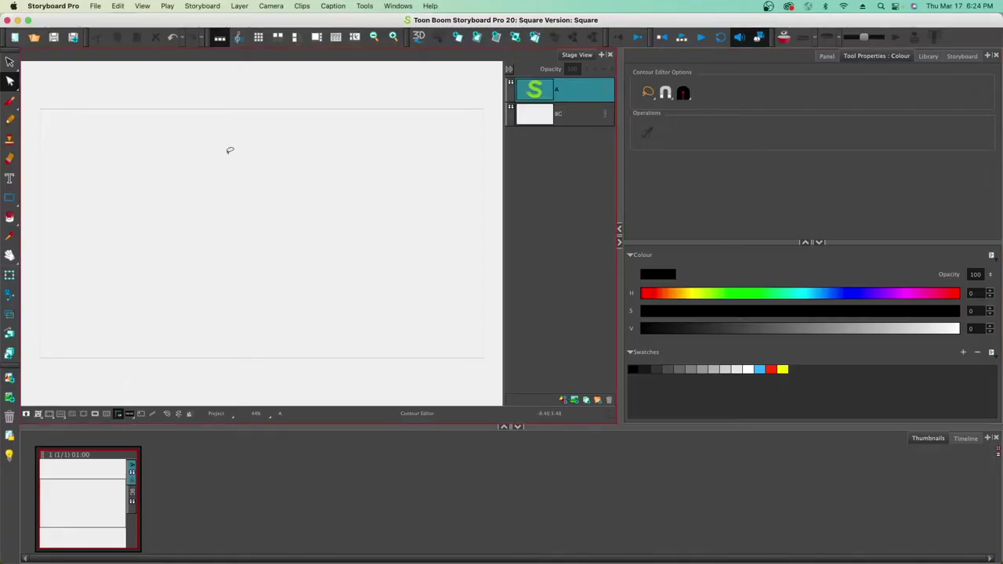
{"action": "left_click", "coordinate": [566, 401]}
{"action": "left_click", "coordinate": [565, 400]}
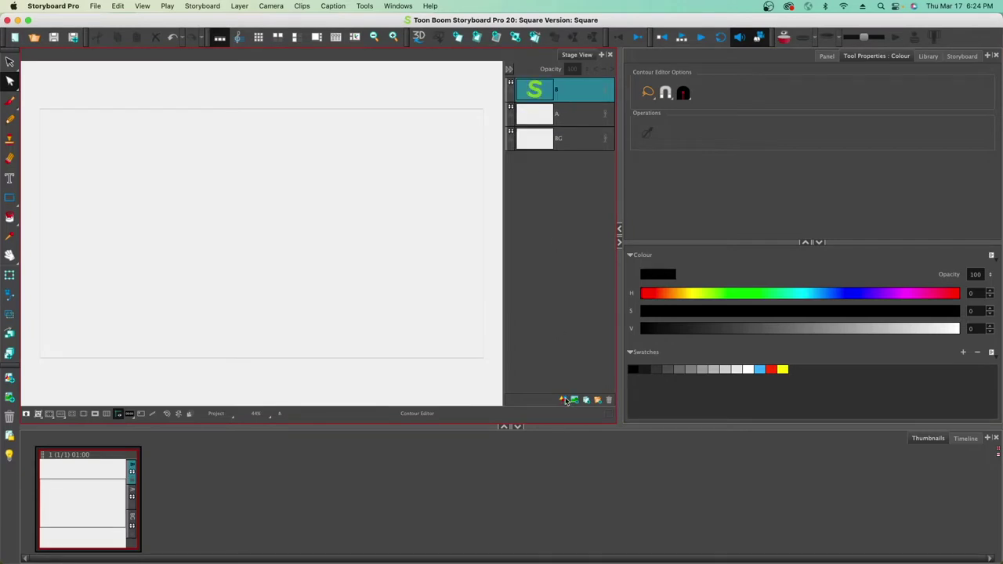
- On the BG layer, brush in a horizon line, two triangular peaks and a small doorway in the front peak
{"action": "left_click", "coordinate": [561, 155]}
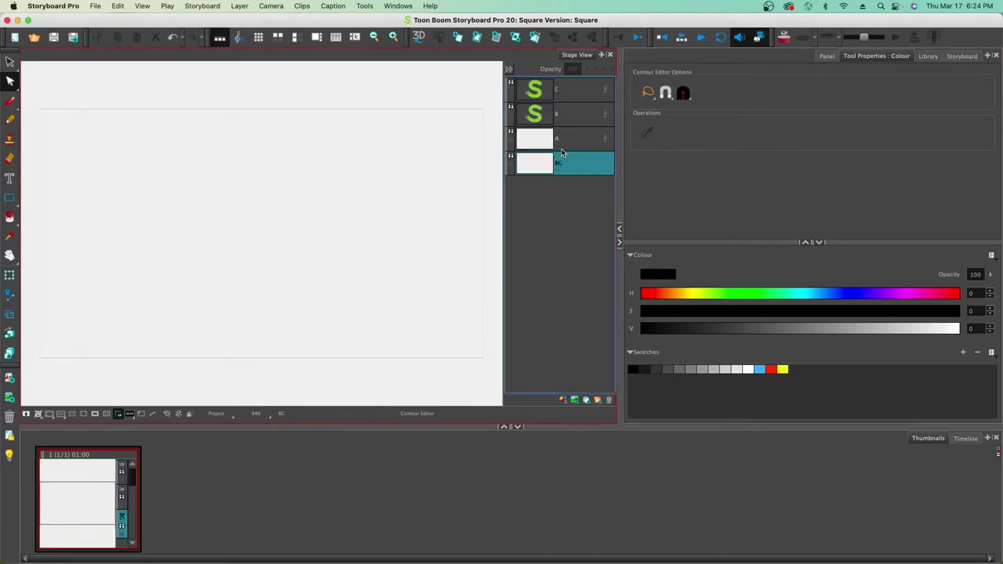
{"action": "left_click", "coordinate": [9, 99]}
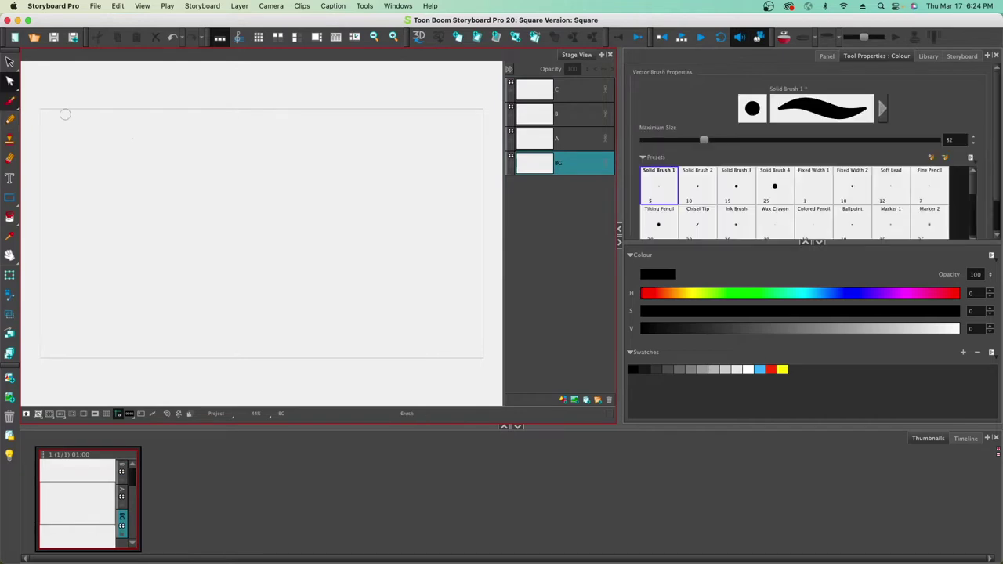
{"action": "left_click_drag", "start_coordinate": [470, 274], "coordinate": [495, 275]}
{"action": "left_click_drag", "start_coordinate": [265, 276], "coordinate": [29, 287]}
{"action": "mouse_move", "coordinate": [449, 268]}
{"action": "left_mouse_down"}
{"action": "mouse_move", "coordinate": [361, 158]}
{"action": "mouse_move", "coordinate": [245, 259]}
{"action": "left_mouse_up"}
{"action": "left_click_drag", "start_coordinate": [292, 213], "coordinate": [253, 170]}
{"action": "left_click_drag", "start_coordinate": [243, 170], "coordinate": [165, 253]}
{"action": "mouse_move", "coordinate": [363, 268]}
{"action": "left_mouse_down"}
{"action": "mouse_move", "coordinate": [361, 235]}
{"action": "mouse_move", "coordinate": [336, 235]}
{"action": "mouse_move", "coordinate": [348, 274]}
{"action": "left_mouse_up"}
{"action": "left_click_drag", "start_coordinate": [401, 270], "coordinate": [445, 271]}
- Brush in the sky of the BG scene with a cloud on each side and a small sun surrounded by short rays
{"action": "mouse_move", "coordinate": [490, 169]}
{"action": "left_mouse_down"}
{"action": "mouse_move", "coordinate": [473, 144]}
{"action": "mouse_move", "coordinate": [439, 182]}
{"action": "mouse_move", "coordinate": [501, 188]}
{"action": "left_mouse_up"}
{"action": "mouse_move", "coordinate": [159, 153]}
{"action": "left_mouse_down"}
{"action": "mouse_move", "coordinate": [153, 142]}
{"action": "mouse_move", "coordinate": [202, 116]}
{"action": "mouse_move", "coordinate": [214, 150]}
{"action": "left_mouse_up"}
{"action": "left_click_drag", "start_coordinate": [178, 175], "coordinate": [196, 177]}
{"action": "left_click_drag", "start_coordinate": [140, 180], "coordinate": [145, 183]}
{"action": "left_click_drag", "start_coordinate": [108, 112], "coordinate": [116, 118]}
{"action": "left_click_drag", "start_coordinate": [82, 125], "coordinate": [89, 123]}
{"action": "left_click_drag", "start_coordinate": [43, 200], "coordinate": [53, 180]}
{"action": "mouse_move", "coordinate": [69, 182]}
{"action": "left_mouse_down"}
{"action": "mouse_move", "coordinate": [84, 201]}
{"action": "mouse_move", "coordinate": [125, 210]}
{"action": "left_mouse_up"}
{"action": "left_click_drag", "start_coordinate": [125, 210], "coordinate": [23, 220]}
- Brush in the foreground of the BG scene with a winding path leading to the doorway and short ground contour lines
{"action": "left_click", "coordinate": [280, 291]}
{"action": "left_click_drag", "start_coordinate": [137, 353], "coordinate": [170, 340]}
{"action": "left_click_drag", "start_coordinate": [198, 333], "coordinate": [239, 318]}
{"action": "left_click_drag", "start_coordinate": [364, 282], "coordinate": [331, 292]}
{"action": "left_click_drag", "start_coordinate": [335, 304], "coordinate": [284, 375]}
{"action": "left_click_drag", "start_coordinate": [168, 339], "coordinate": [71, 357]}
{"action": "left_click_drag", "start_coordinate": [202, 332], "coordinate": [239, 320]}
{"action": "left_click_drag", "start_coordinate": [278, 292], "coordinate": [331, 275]}
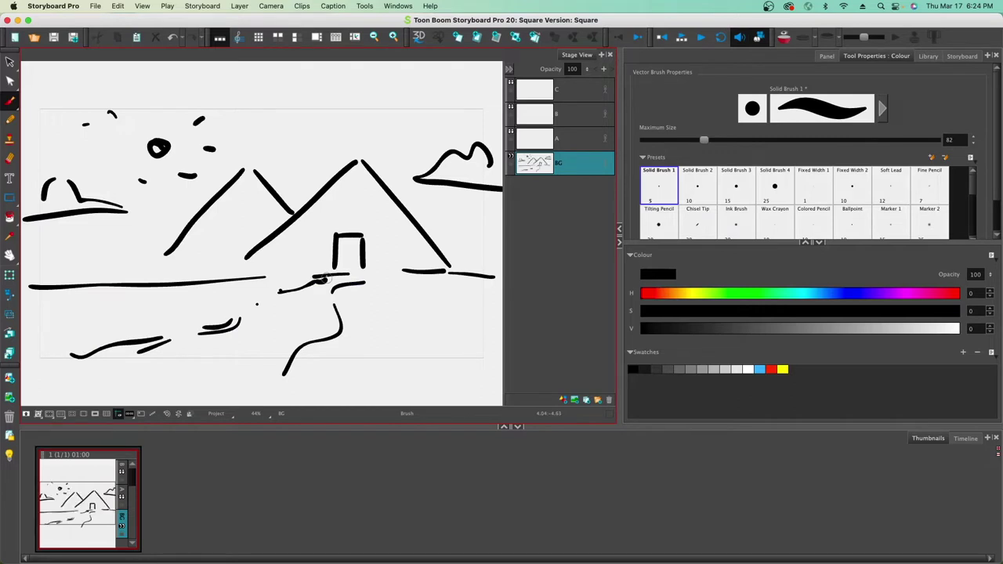
- Duplicate the landscape panel, and duplicate the resulting copy once more
{"action": "left_click", "coordinate": [100, 491]}
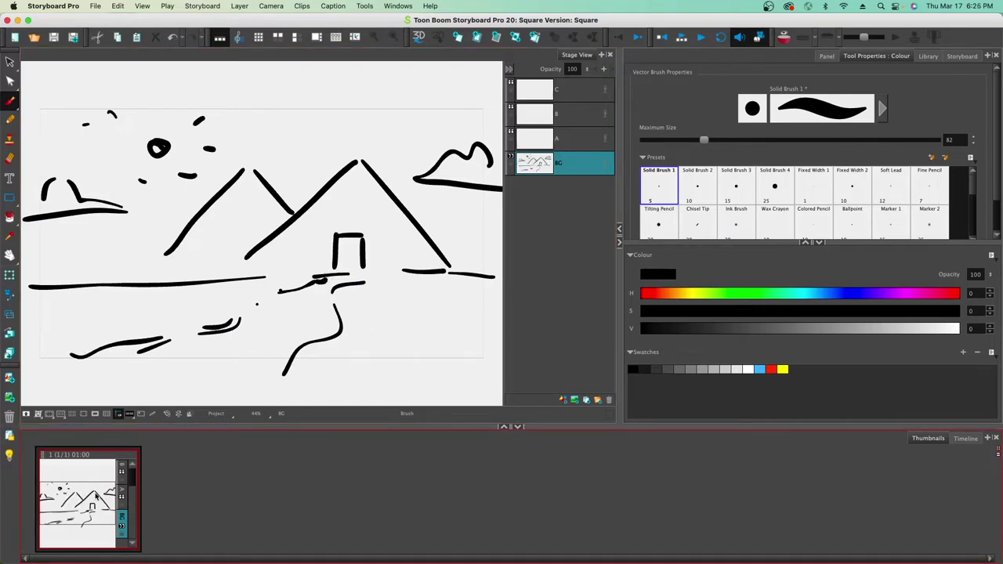
{"action": "right_click", "coordinate": [95, 494]}
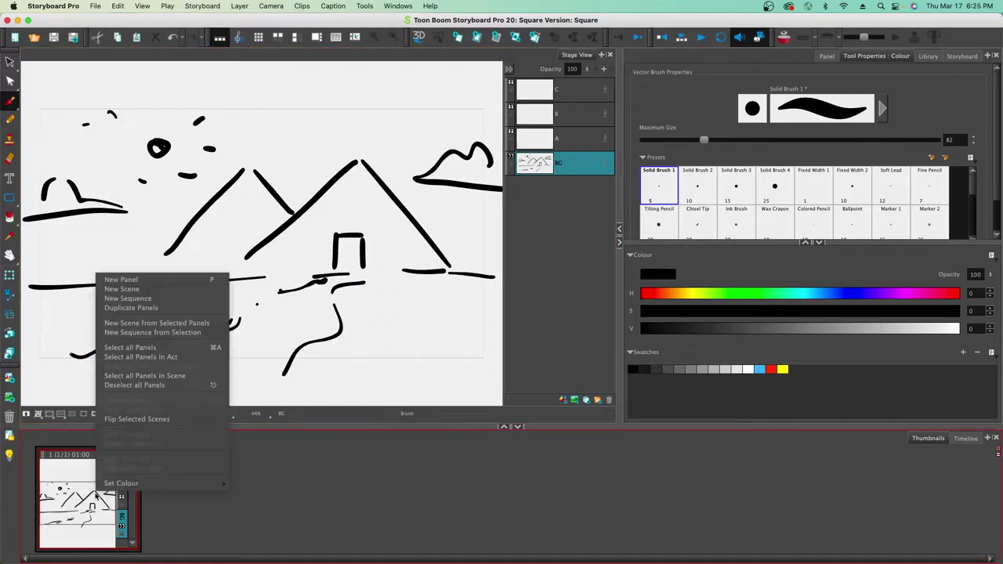
{"action": "left_click", "coordinate": [131, 308]}
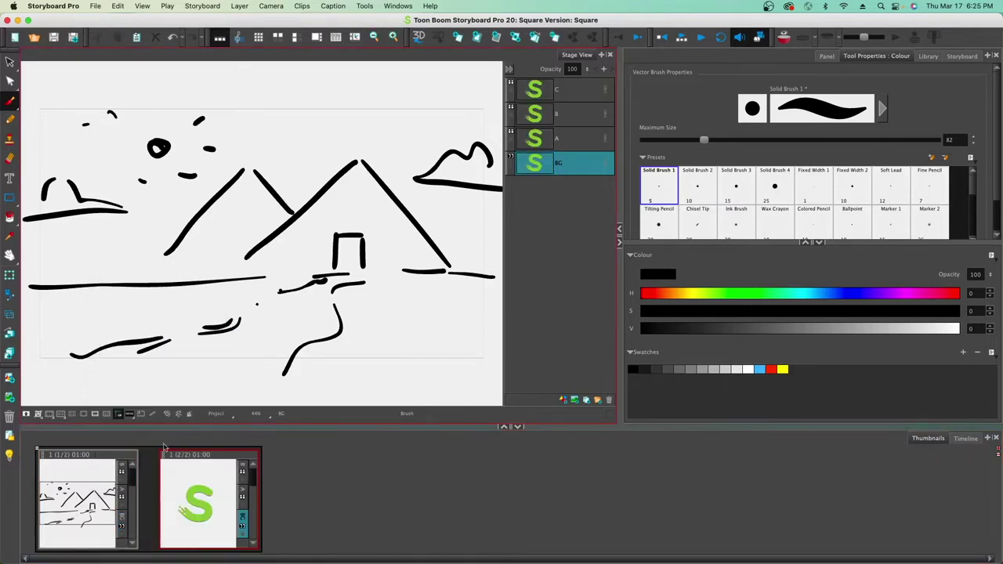
{"action": "right_click", "coordinate": [179, 494]}
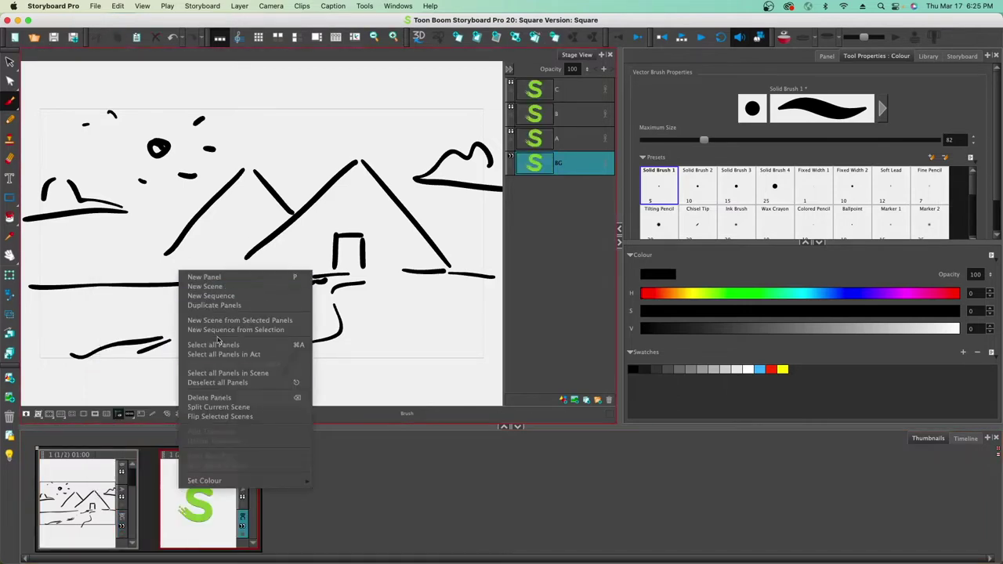
{"action": "left_click", "coordinate": [214, 305]}
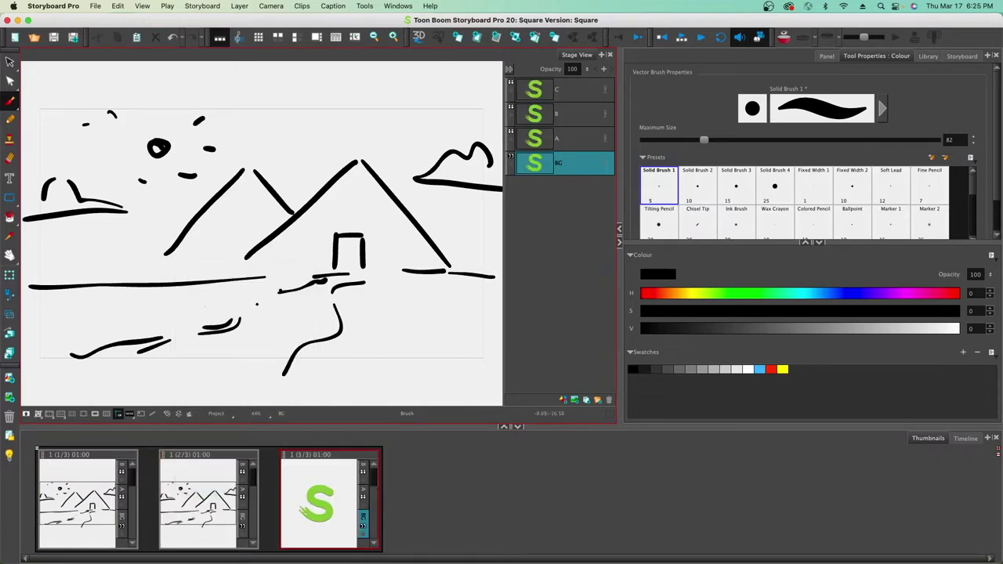
- On layer A of the second panel, brush in a small blue box-shaped character with eyes and short legs near the frame's left edge
{"action": "left_click", "coordinate": [98, 517]}
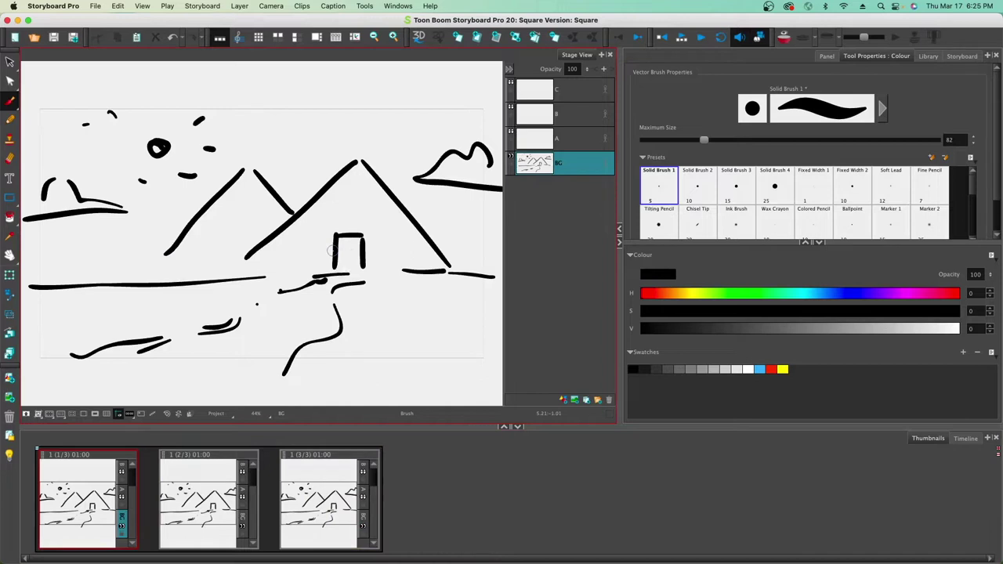
{"action": "left_click", "coordinate": [561, 138]}
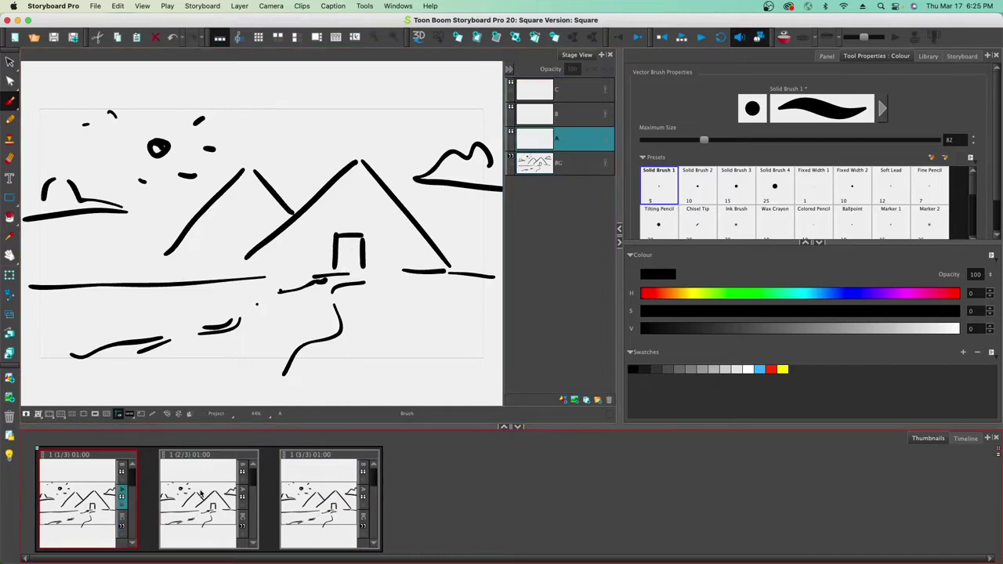
{"action": "left_click", "coordinate": [195, 504]}
{"action": "left_click", "coordinate": [577, 145]}
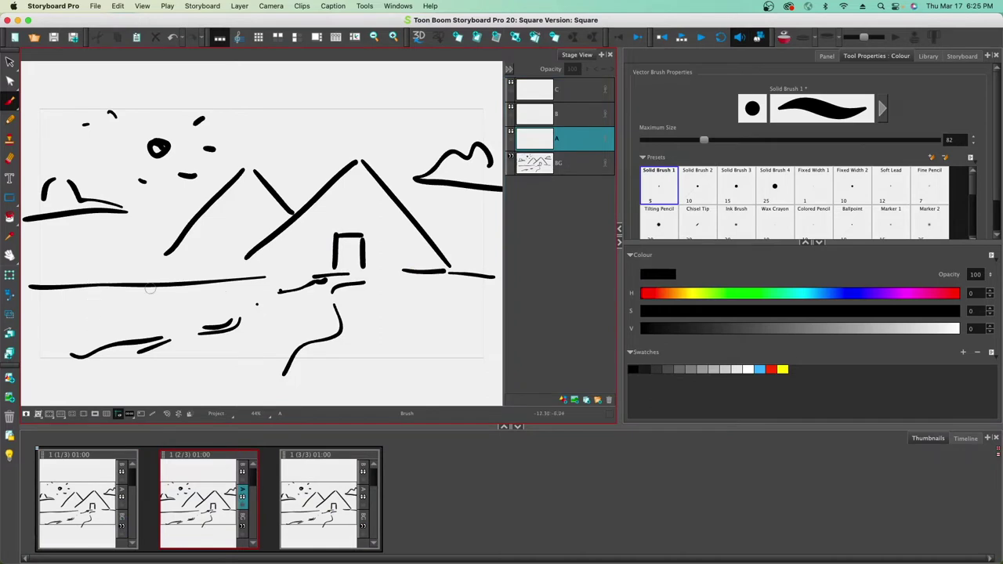
{"action": "left_click", "coordinate": [759, 369]}
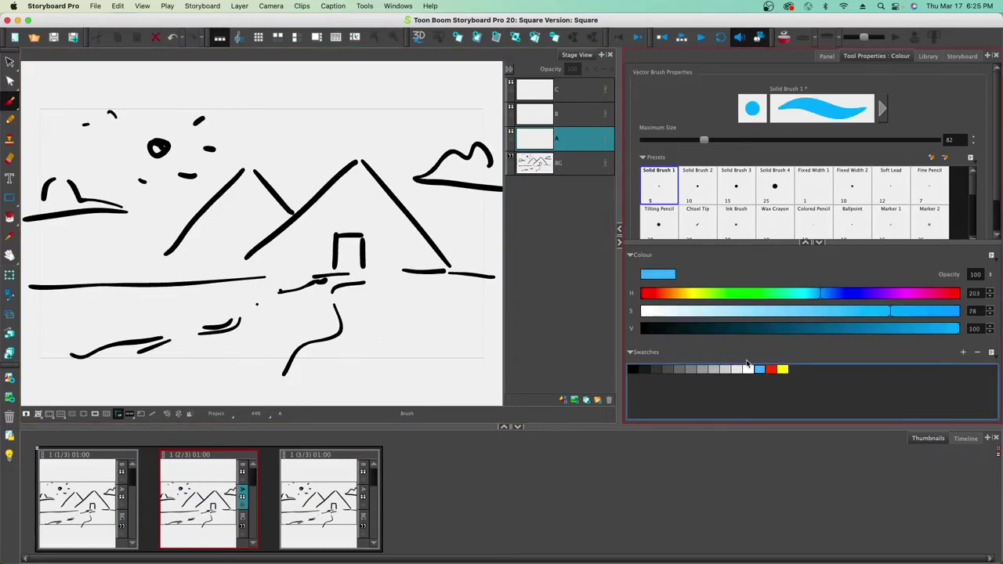
{"action": "mouse_move", "coordinate": [86, 272]}
{"action": "left_mouse_down"}
{"action": "mouse_move", "coordinate": [89, 314]}
{"action": "mouse_move", "coordinate": [49, 280]}
{"action": "mouse_move", "coordinate": [47, 312]}
{"action": "mouse_move", "coordinate": [85, 310]}
{"action": "mouse_move", "coordinate": [73, 299]}
{"action": "left_mouse_up"}
{"action": "mouse_move", "coordinate": [60, 287]}
{"action": "left_mouse_down"}
{"action": "mouse_move", "coordinate": [64, 321]}
{"action": "mouse_move", "coordinate": [76, 324]}
{"action": "left_mouse_up"}
- On layer A of the third panel, brush in the blue character running, placed just below the left peak
{"action": "left_click", "coordinate": [317, 503]}
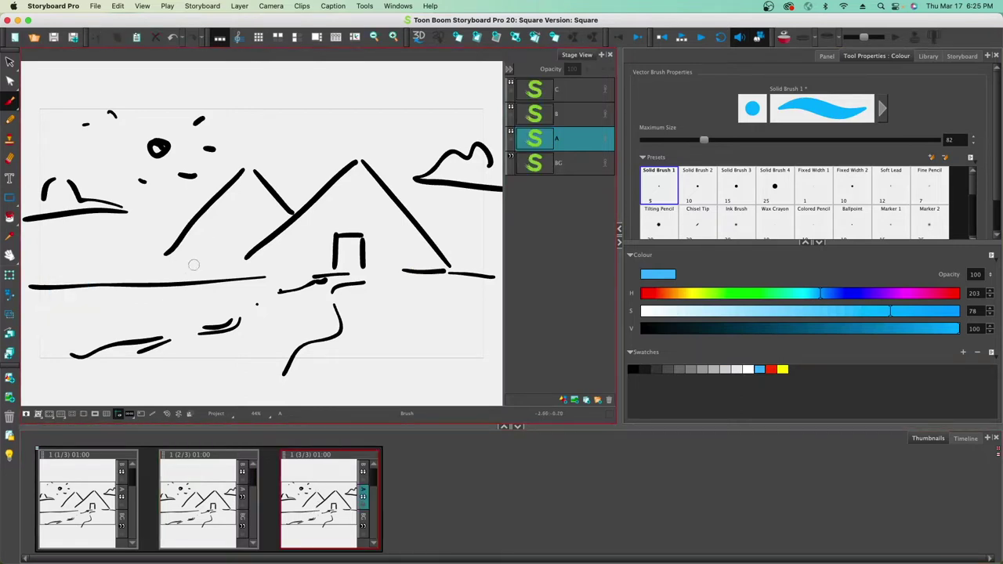
{"action": "mouse_move", "coordinate": [170, 271]}
{"action": "left_mouse_down"}
{"action": "mouse_move", "coordinate": [197, 281]}
{"action": "mouse_move", "coordinate": [185, 310]}
{"action": "mouse_move", "coordinate": [159, 308]}
{"action": "left_mouse_up"}
{"action": "mouse_move", "coordinate": [171, 313]}
{"action": "left_mouse_down"}
{"action": "mouse_move", "coordinate": [202, 321]}
{"action": "mouse_move", "coordinate": [154, 319]}
{"action": "left_mouse_up"}
{"action": "left_click_drag", "start_coordinate": [183, 287], "coordinate": [173, 298]}
- Flip back and forth through the three panels to review the blue character's movement
{"action": "left_click", "coordinate": [155, 451]}
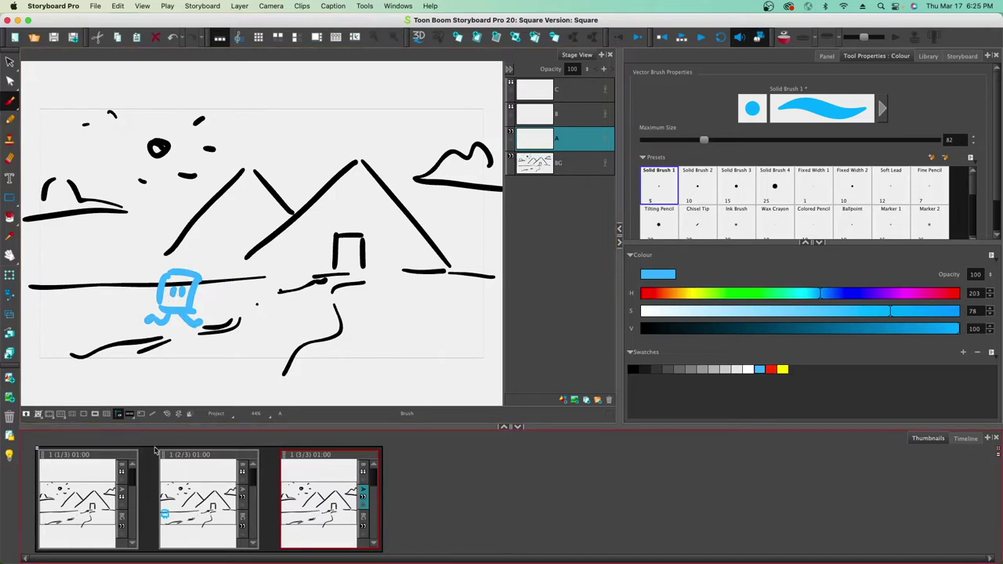
{"action": "left_click", "coordinate": [83, 505]}
{"action": "left_click", "coordinate": [207, 497]}
{"action": "left_click", "coordinate": [335, 491]}
{"action": "left_click", "coordinate": [102, 497]}
{"action": "left_click", "coordinate": [197, 487]}
{"action": "left_click", "coordinate": [345, 491]}
{"action": "left_click", "coordinate": [196, 501]}
{"action": "left_click", "coordinate": [130, 497]}
{"action": "left_click", "coordinate": [171, 495]}
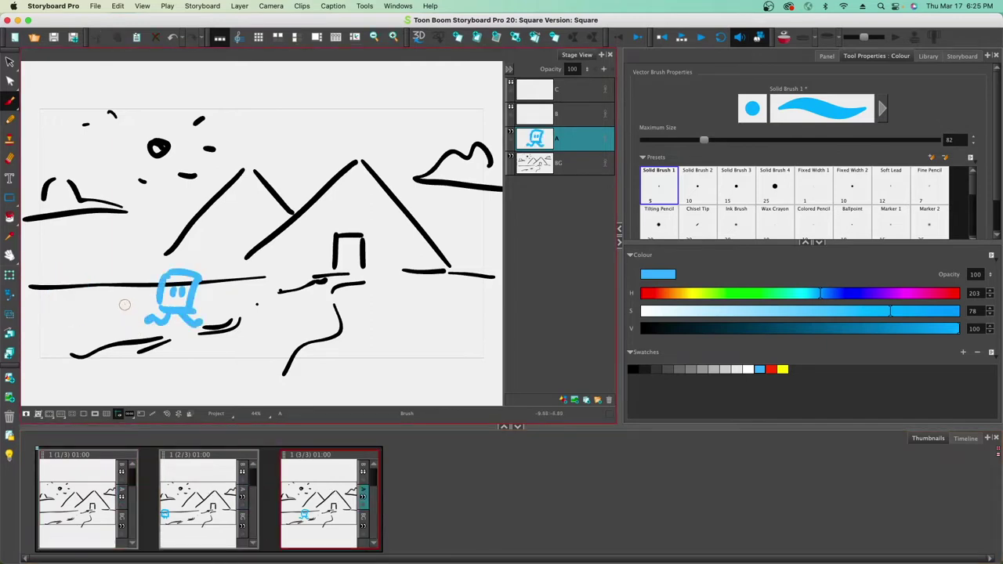
- Turn on the light table so inactive layers appear faded, and check it on the first and second panels
{"action": "left_click", "coordinate": [8, 454]}
{"action": "left_click", "coordinate": [10, 456]}
{"action": "left_click", "coordinate": [13, 457]}
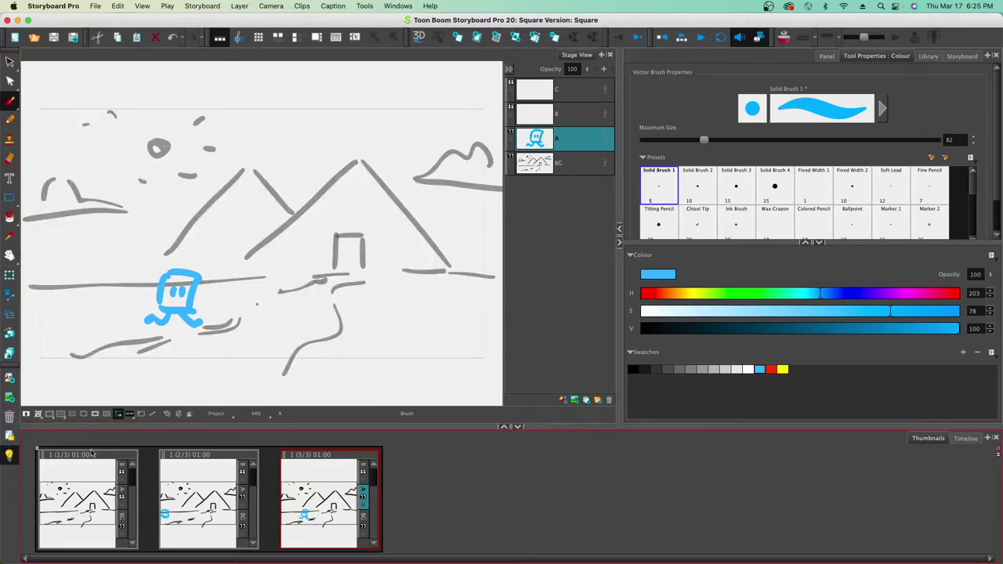
{"action": "left_click", "coordinate": [23, 446]}
{"action": "left_click", "coordinate": [79, 494]}
{"action": "left_click", "coordinate": [195, 505]}
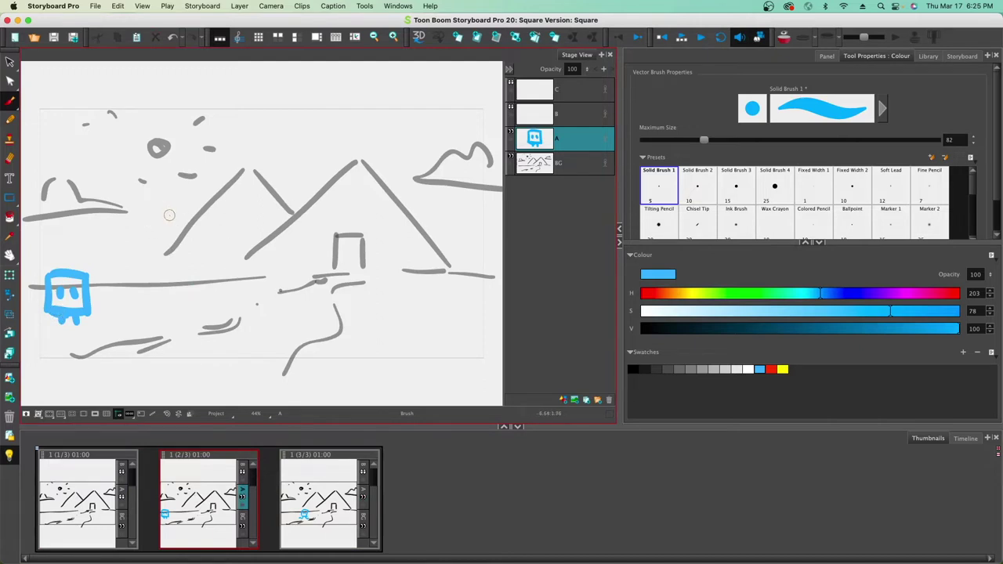
- On layer B of the third panel, brush in a red flying shape with two trailing lines over the left cloud
{"action": "left_click", "coordinate": [576, 118]}
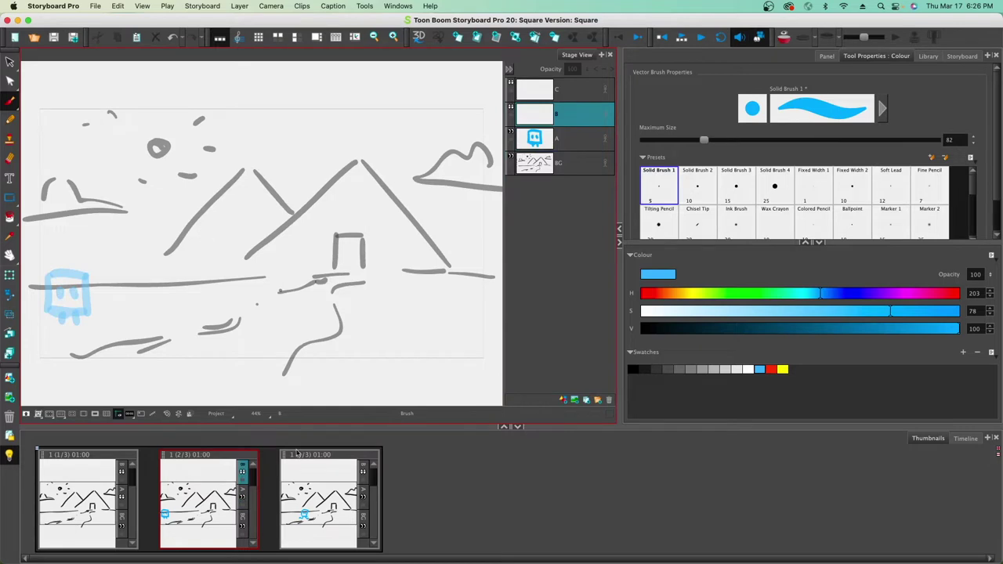
{"action": "left_click", "coordinate": [322, 475]}
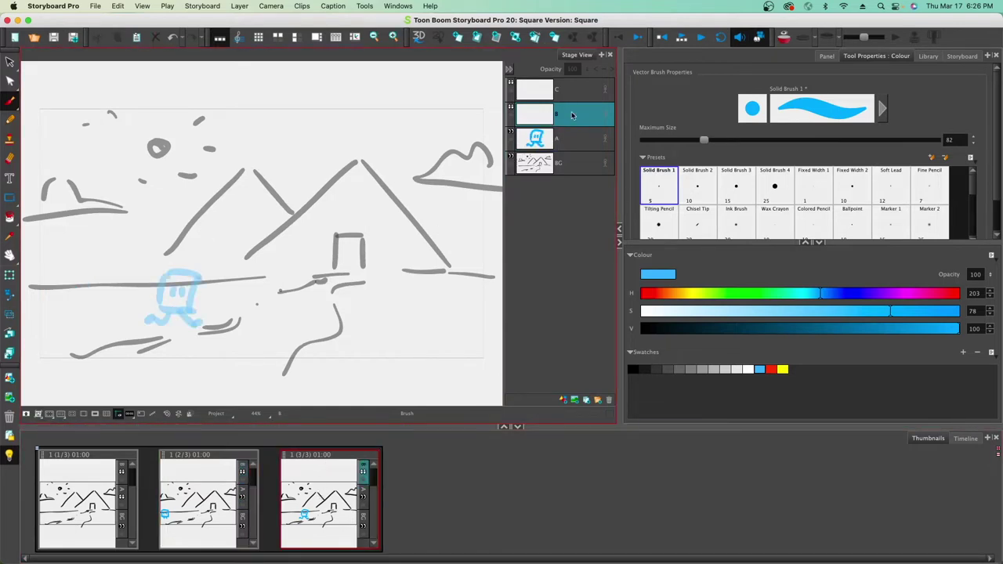
{"action": "left_click", "coordinate": [771, 368]}
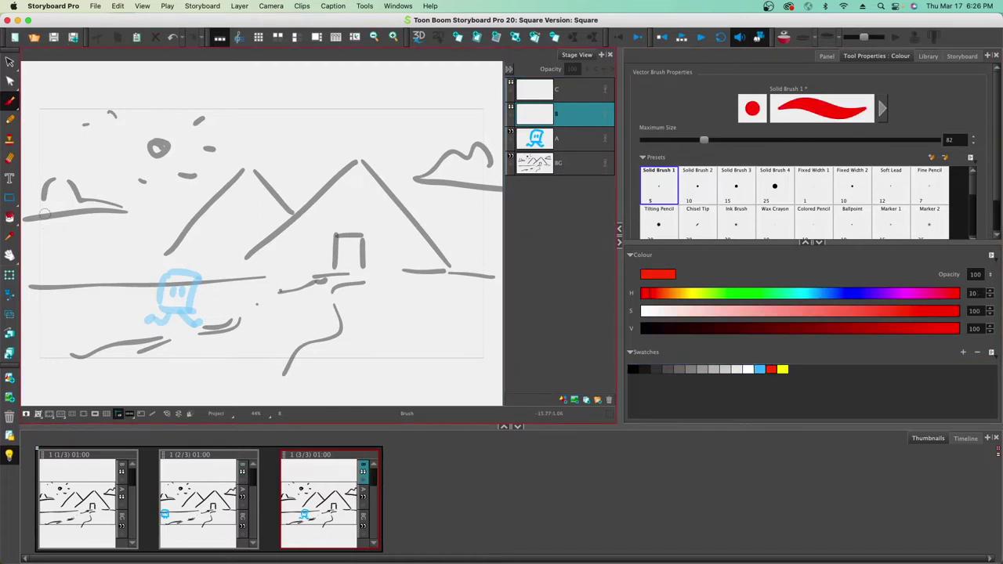
{"action": "mouse_move", "coordinate": [22, 200]}
{"action": "left_mouse_down"}
{"action": "mouse_move", "coordinate": [92, 199]}
{"action": "mouse_move", "coordinate": [135, 234]}
{"action": "left_mouse_up"}
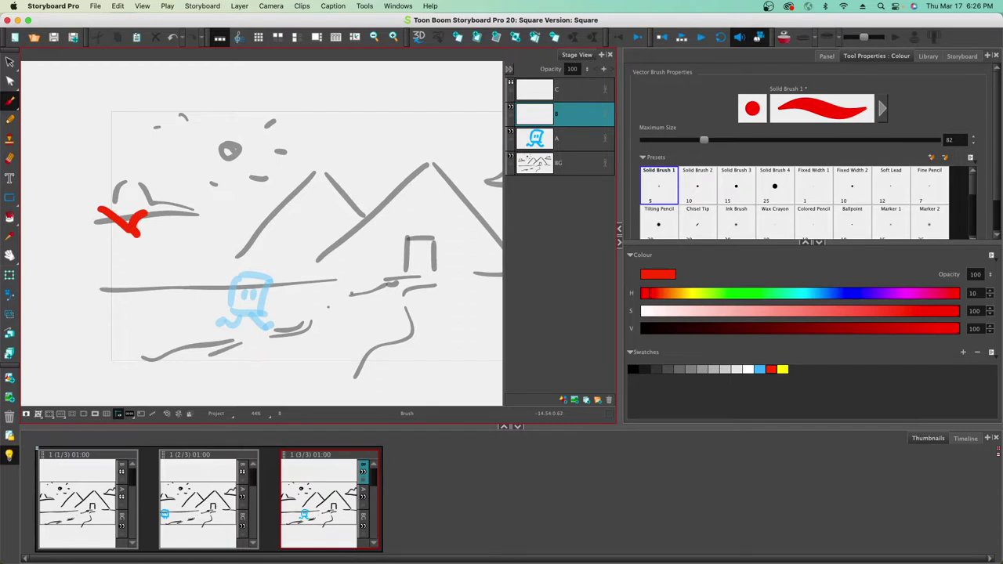
{"action": "mouse_move", "coordinate": [81, 174]}
{"action": "left_mouse_down"}
{"action": "mouse_move", "coordinate": [114, 195]}
{"action": "mouse_move", "coordinate": [122, 188]}
{"action": "left_mouse_up"}
{"action": "left_click_drag", "start_coordinate": [85, 184], "coordinate": [116, 197]}
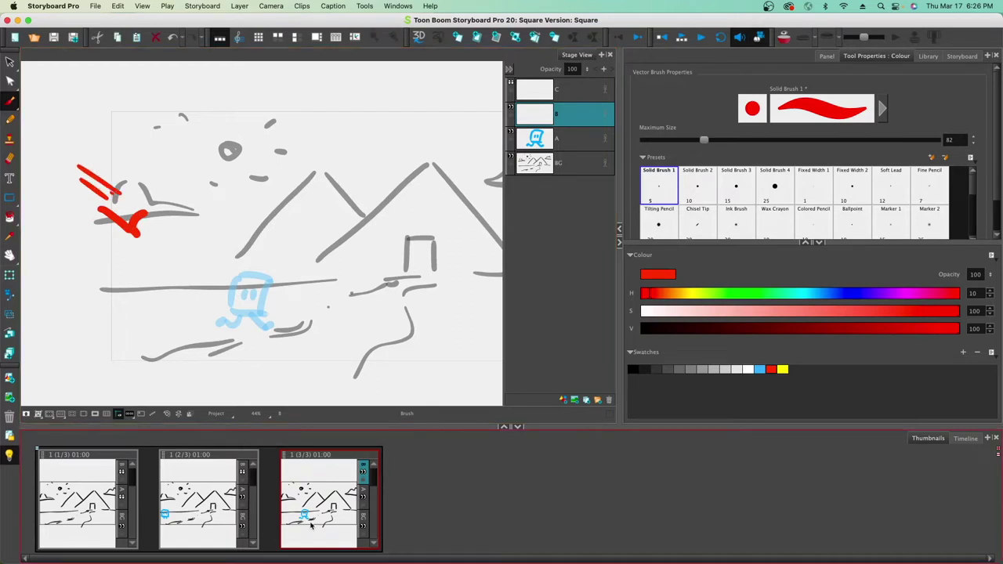
- Duplicate the third panel and move the blue character on layer A of the copy toward the doorway
{"action": "right_click", "coordinate": [312, 527]}
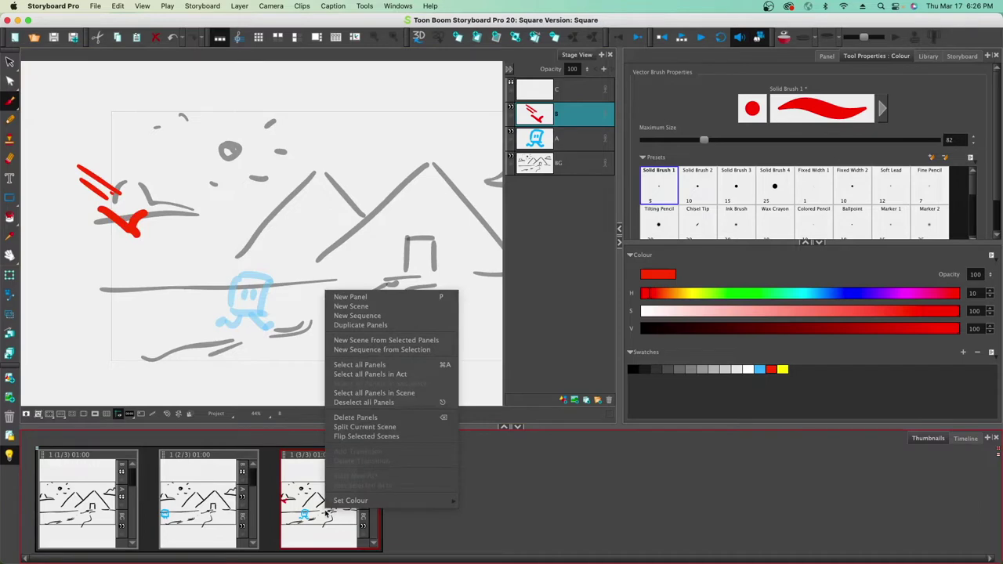
{"action": "left_click", "coordinate": [360, 324]}
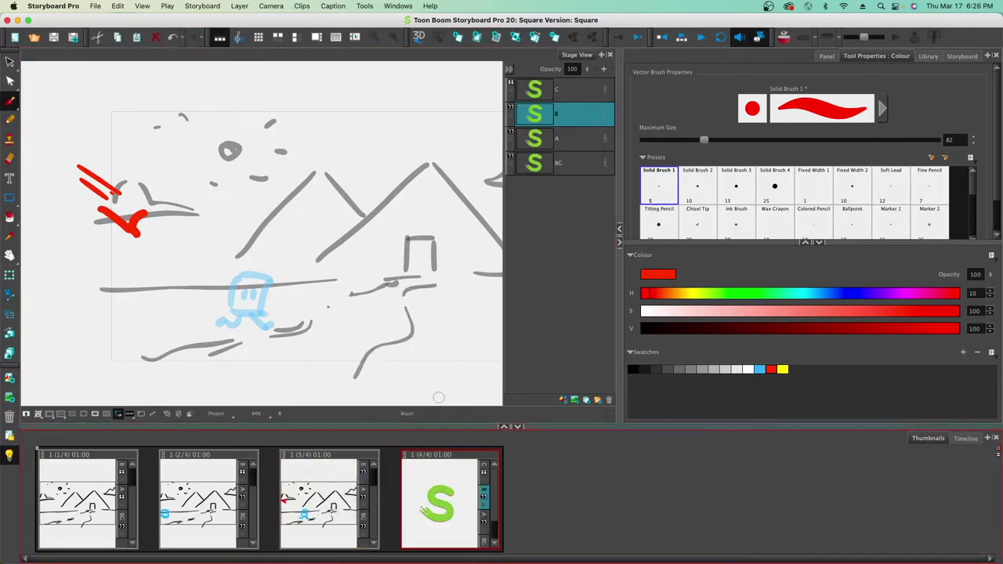
{"action": "key", "text": "alt+s"}
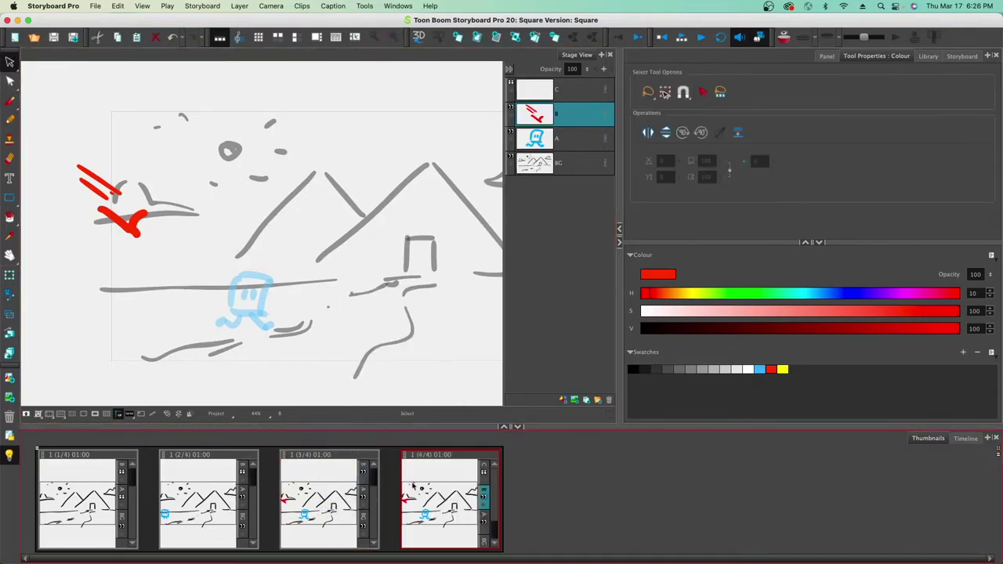
{"action": "left_click", "coordinate": [564, 138]}
{"action": "left_click_drag", "start_coordinate": [271, 241], "coordinate": [207, 343]}
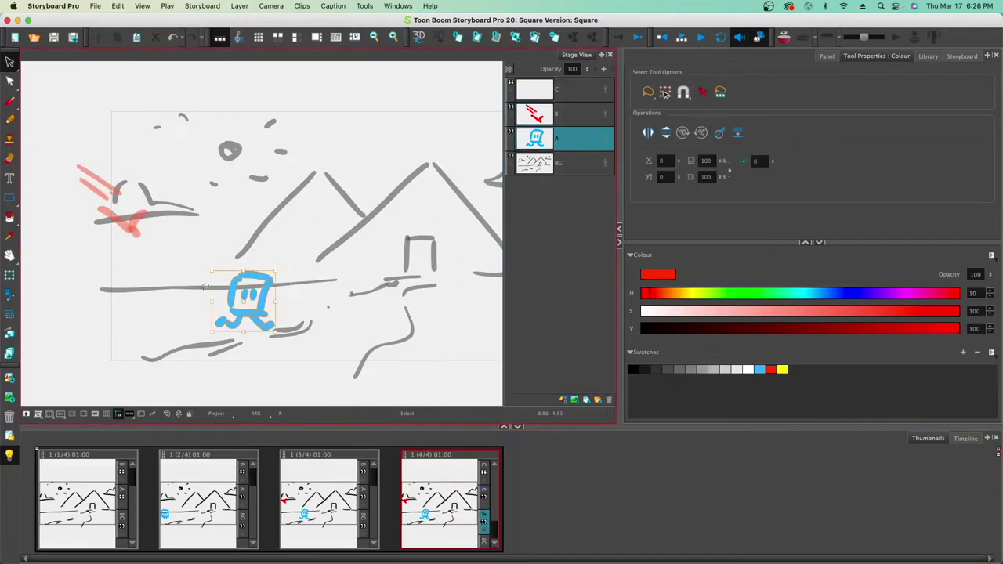
{"action": "left_click_drag", "start_coordinate": [259, 313], "coordinate": [353, 313]}
- Remove the blue character's legs in the fourth panel and brush in new blue running legs
{"action": "left_click", "coordinate": [300, 342]}
{"action": "left_click", "coordinate": [321, 324]}
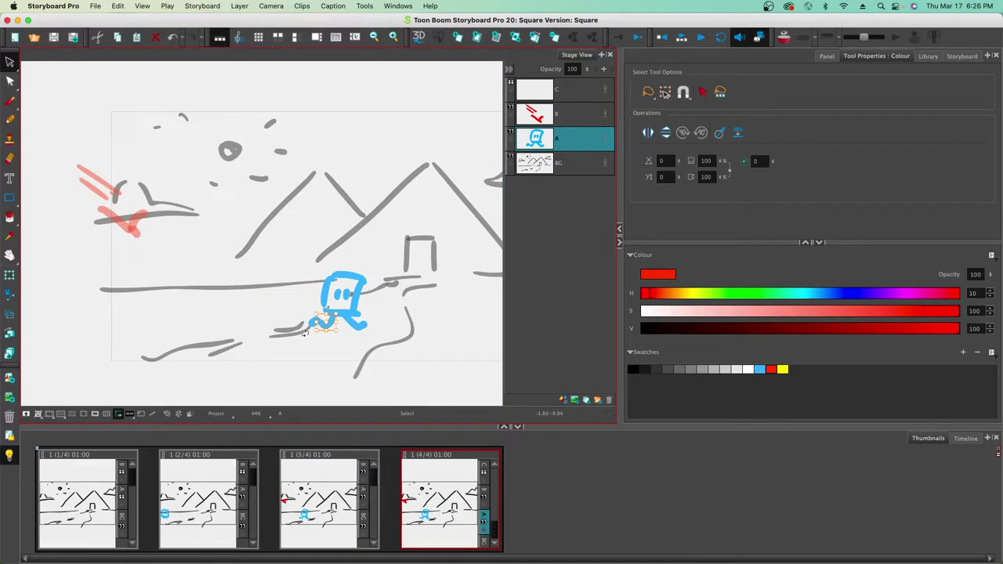
{"action": "mouse_move", "coordinate": [311, 309]}
{"action": "left_mouse_down"}
{"action": "mouse_move", "coordinate": [314, 326]}
{"action": "mouse_move", "coordinate": [307, 319]}
{"action": "mouse_move", "coordinate": [364, 309]}
{"action": "left_mouse_up"}
{"action": "key", "text": "alt+b"}
{"action": "left_click", "coordinate": [759, 369]}
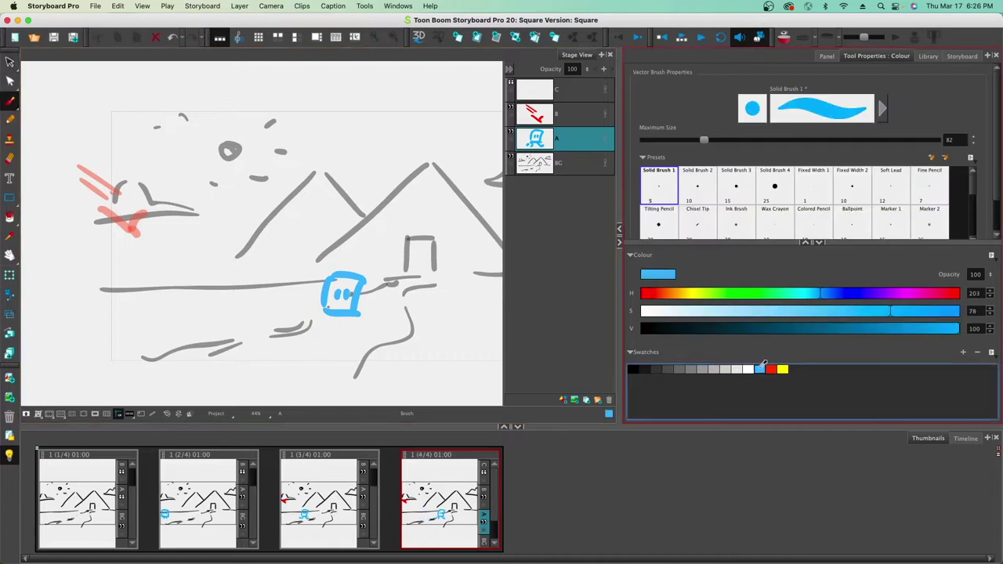
{"action": "mouse_move", "coordinate": [329, 310]}
{"action": "left_mouse_down"}
{"action": "mouse_move", "coordinate": [359, 328]}
{"action": "mouse_move", "coordinate": [316, 328]}
{"action": "left_mouse_up"}
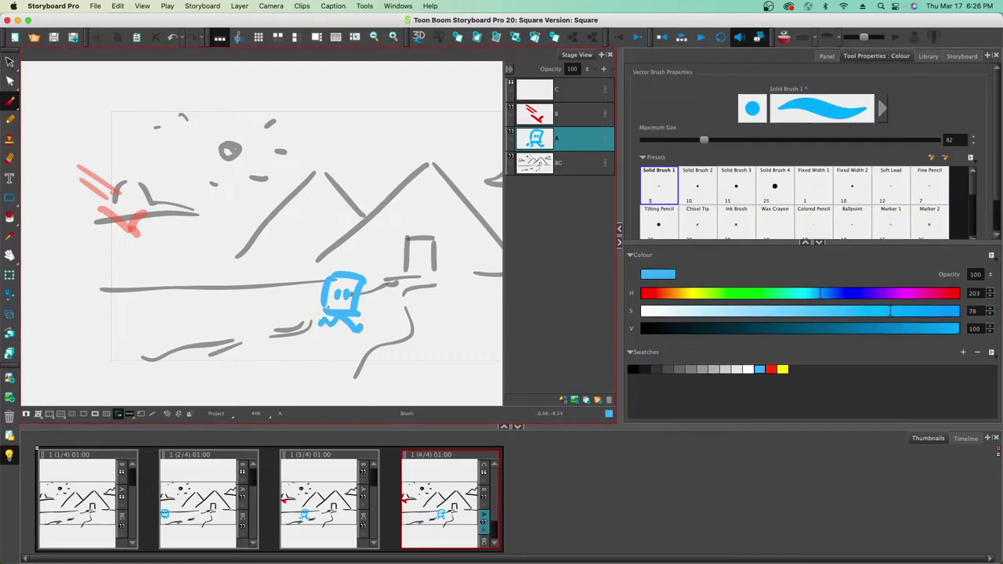
- On layer B, move the red flying shape down beside the character, rotate it flatter and delete its two old trailing lines
{"action": "left_click", "coordinate": [569, 116]}
{"action": "left_click", "coordinate": [10, 62]}
{"action": "left_click", "coordinate": [129, 226]}
{"action": "mouse_move", "coordinate": [129, 226]}
{"action": "left_mouse_down"}
{"action": "mouse_move", "coordinate": [267, 274]}
{"action": "mouse_move", "coordinate": [217, 262]}
{"action": "mouse_move", "coordinate": [247, 261]}
{"action": "mouse_move", "coordinate": [218, 243]}
{"action": "left_mouse_up"}
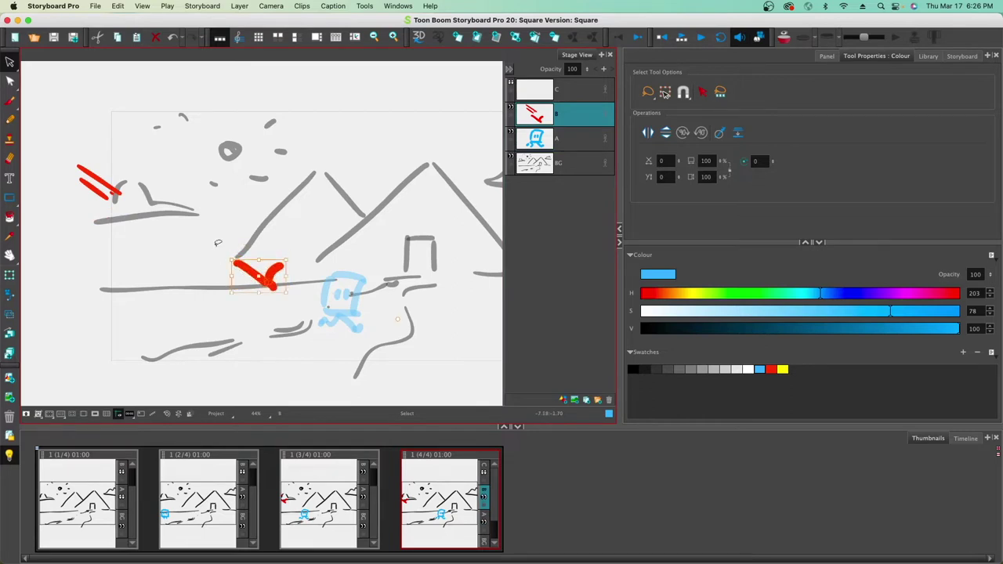
{"action": "mouse_move", "coordinate": [227, 298]}
{"action": "left_mouse_down"}
{"action": "mouse_move", "coordinate": [237, 307]}
{"action": "mouse_move", "coordinate": [227, 307]}
{"action": "mouse_move", "coordinate": [235, 291]}
{"action": "mouse_move", "coordinate": [263, 293]}
{"action": "mouse_move", "coordinate": [258, 319]}
{"action": "mouse_move", "coordinate": [282, 275]}
{"action": "left_mouse_up"}
{"action": "left_click_drag", "start_coordinate": [93, 201], "coordinate": [112, 226]}
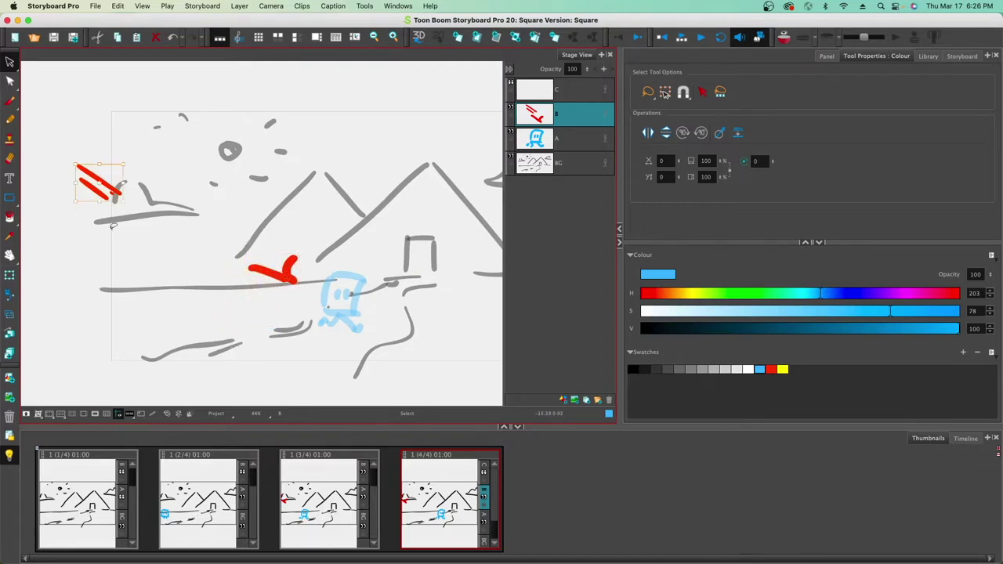
{"action": "key", "text": "Delete"}
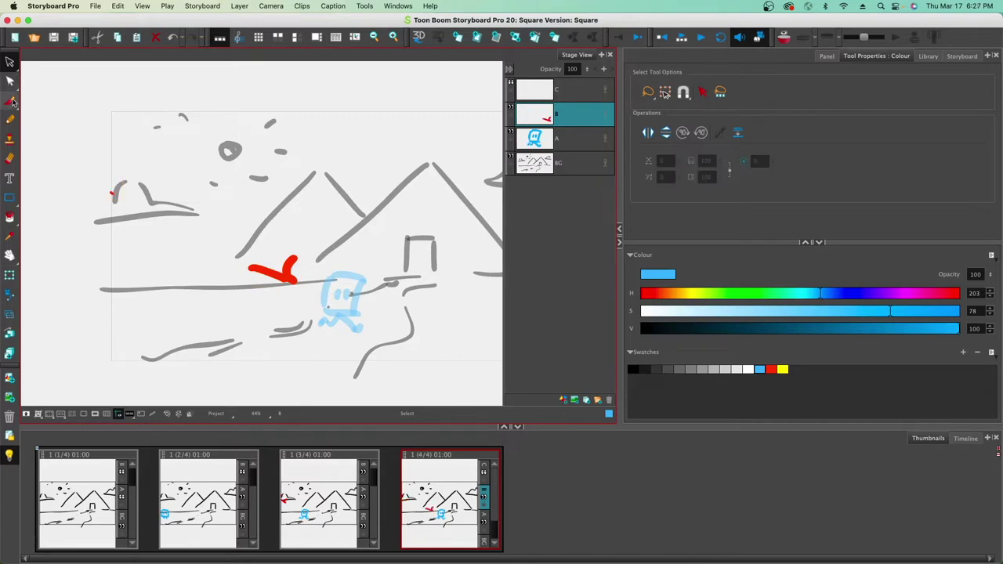
- Brush in new trailing lines behind the red shape and recolour the blue strokes among them red
{"action": "left_click", "coordinate": [10, 101]}
{"action": "mouse_move", "coordinate": [176, 234]}
{"action": "left_mouse_down"}
{"action": "mouse_move", "coordinate": [237, 253]}
{"action": "mouse_move", "coordinate": [181, 255]}
{"action": "left_mouse_up"}
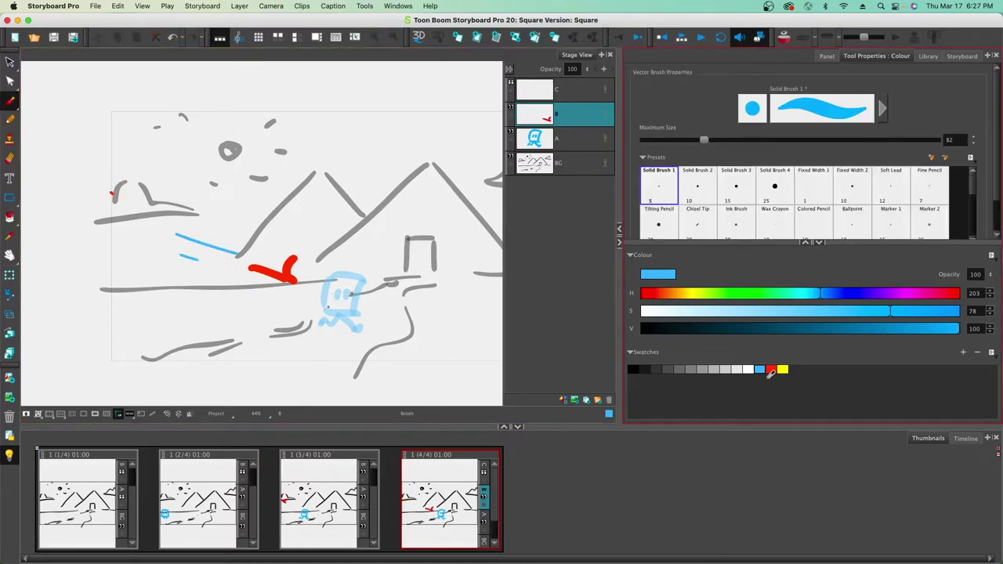
{"action": "left_click", "coordinate": [771, 369]}
{"action": "left_click_drag", "start_coordinate": [192, 253], "coordinate": [235, 260]}
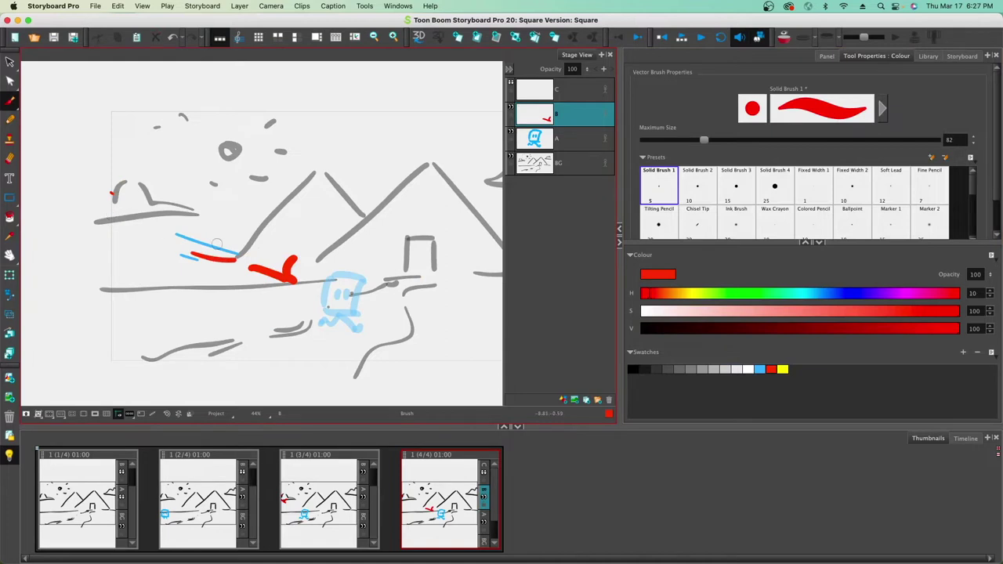
{"action": "left_click_drag", "start_coordinate": [133, 215], "coordinate": [235, 258]}
{"action": "left_click", "coordinate": [9, 61]}
{"action": "left_click", "coordinate": [184, 235]}
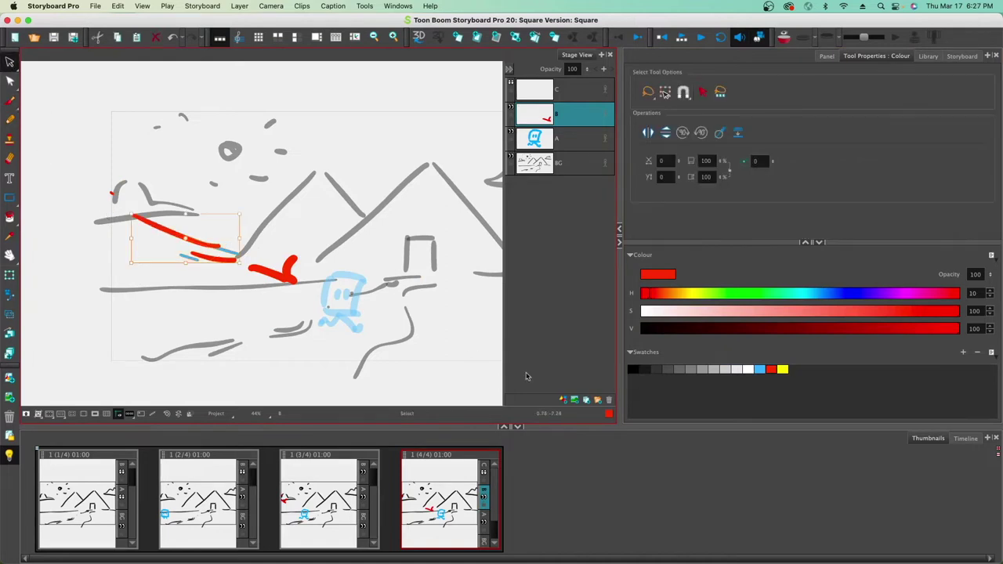
{"action": "left_click", "coordinate": [772, 369]}
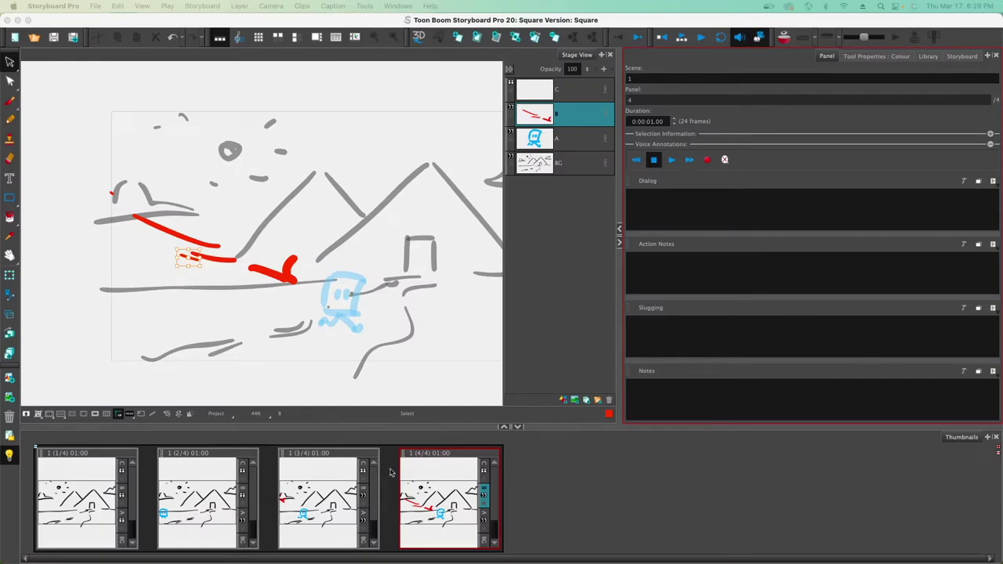
- Add a Timeline view alongside the Thumbnails view, and compare the two before staying on the Timeline
{"action": "left_click", "coordinate": [988, 438]}
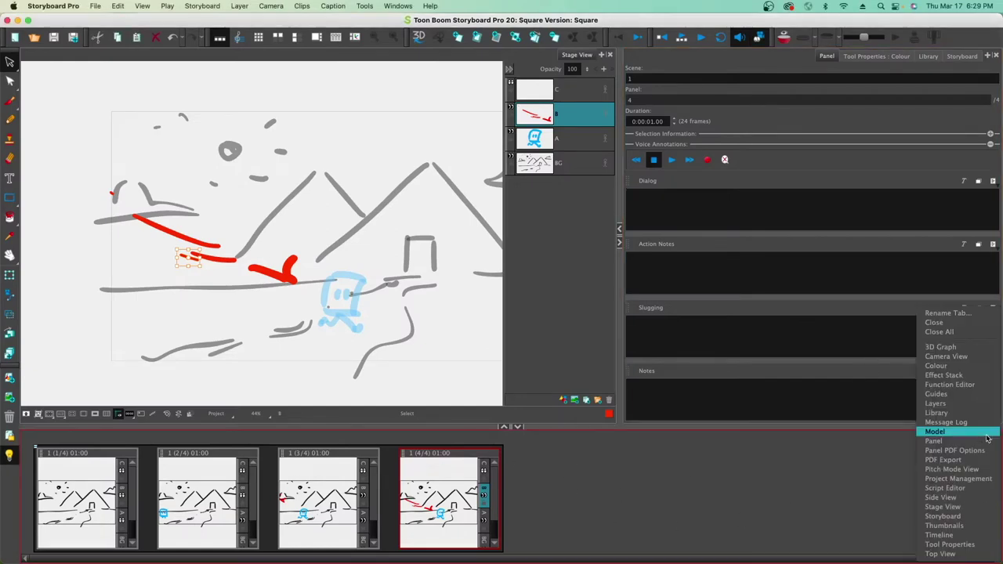
{"action": "left_click", "coordinate": [950, 535]}
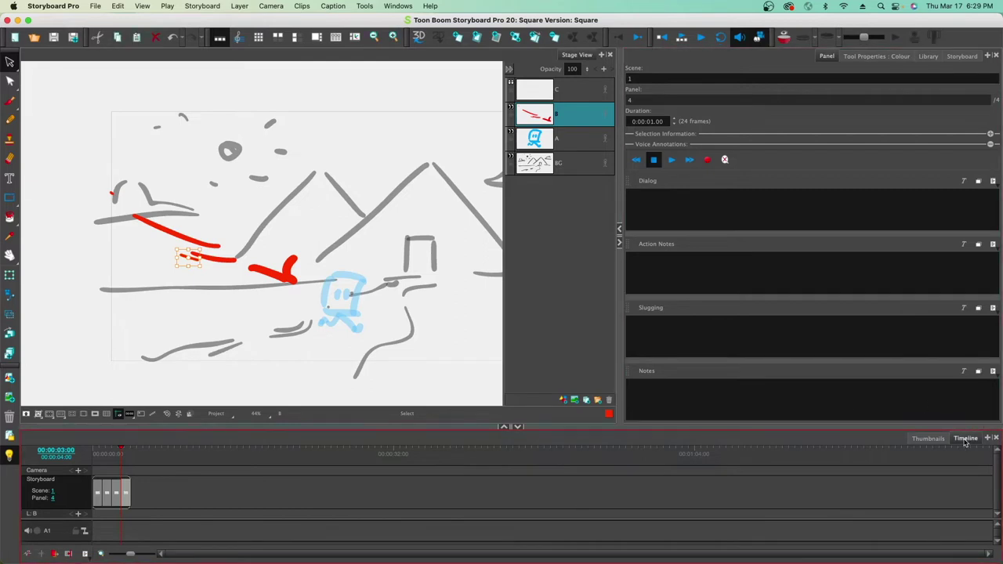
{"action": "left_click", "coordinate": [932, 439]}
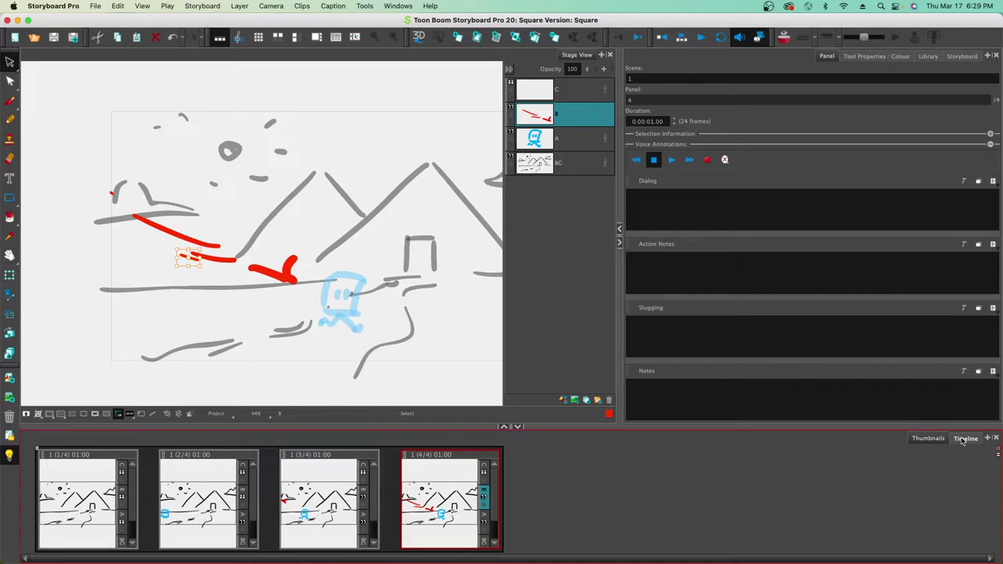
{"action": "left_click", "coordinate": [963, 438]}
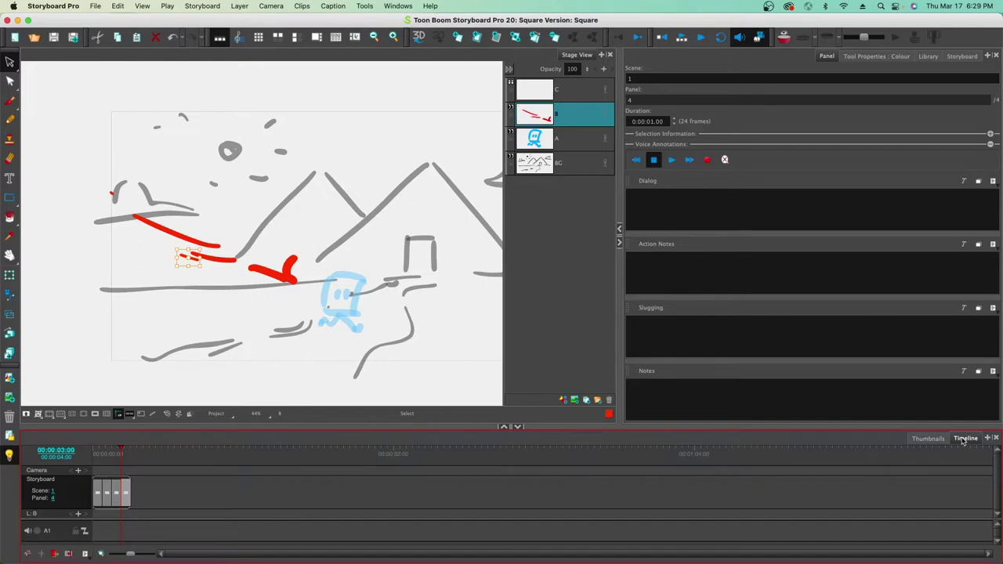
- Step through the four panels on the timeline, enlarge its scale and scrub the playhead back to the second panel
{"action": "left_click", "coordinate": [98, 495]}
{"action": "left_click", "coordinate": [107, 495]}
{"action": "left_click", "coordinate": [117, 492]}
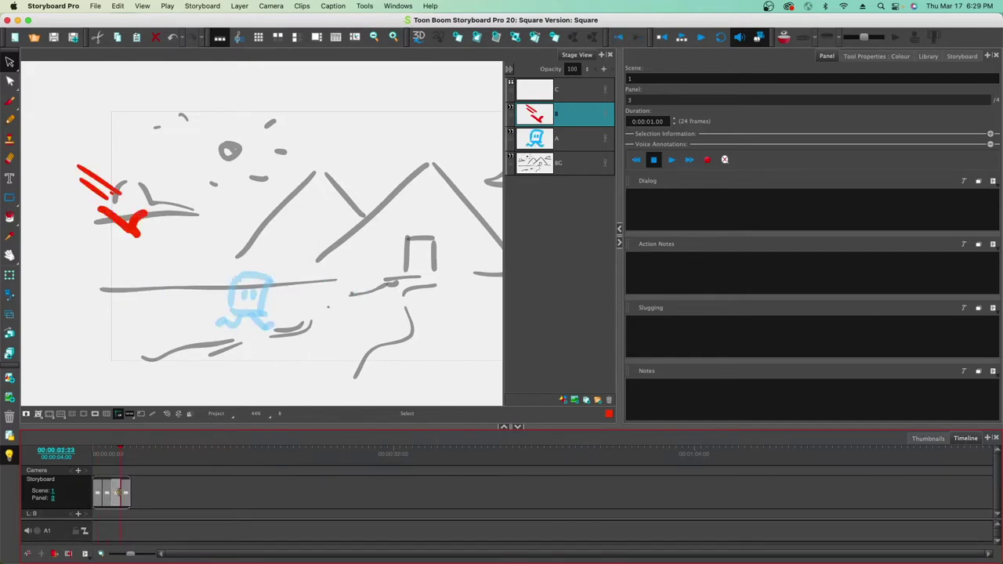
{"action": "left_click", "coordinate": [125, 492]}
{"action": "left_click_drag", "start_coordinate": [130, 553], "coordinate": [138, 553]}
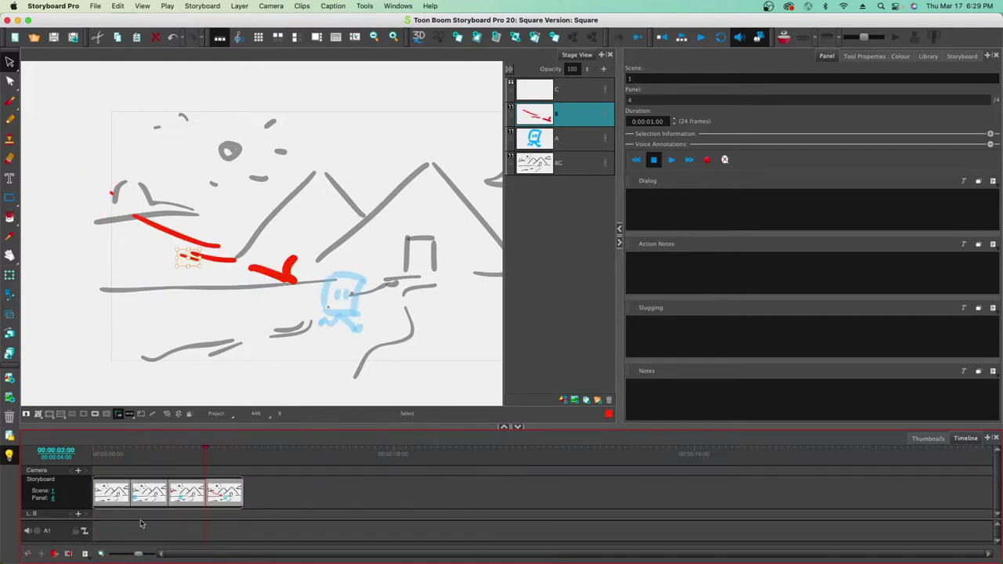
{"action": "mouse_move", "coordinate": [206, 454]}
{"action": "left_mouse_down"}
{"action": "mouse_move", "coordinate": [100, 454]}
{"action": "mouse_move", "coordinate": [130, 454]}
{"action": "left_mouse_up"}
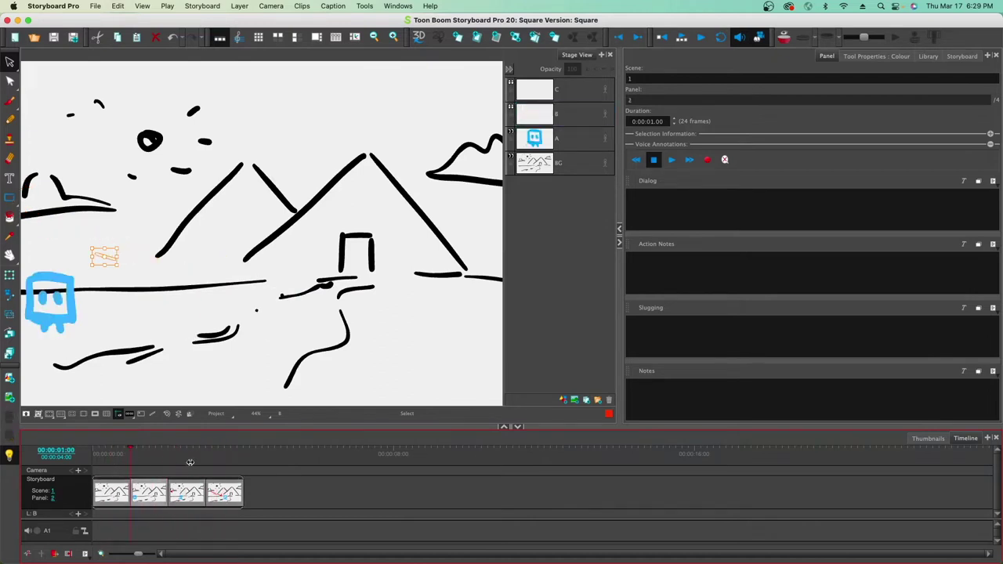
- Lengthen scene 1's first panel to about 1.5 seconds on the timeline and shorten its other three panels to 16 frames each
{"action": "left_click_drag", "start_coordinate": [130, 490], "coordinate": [157, 473]}
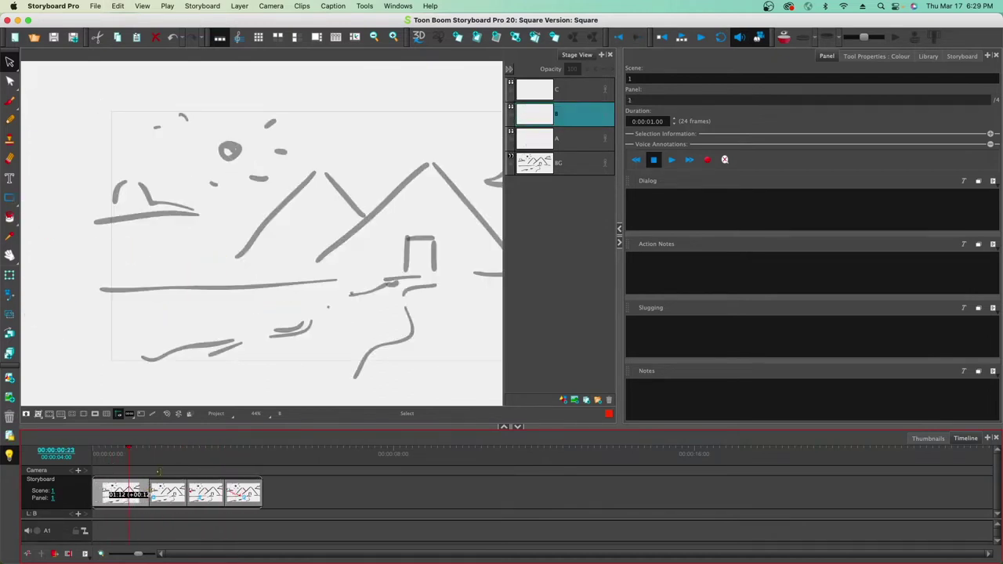
{"action": "left_click", "coordinate": [185, 490]}
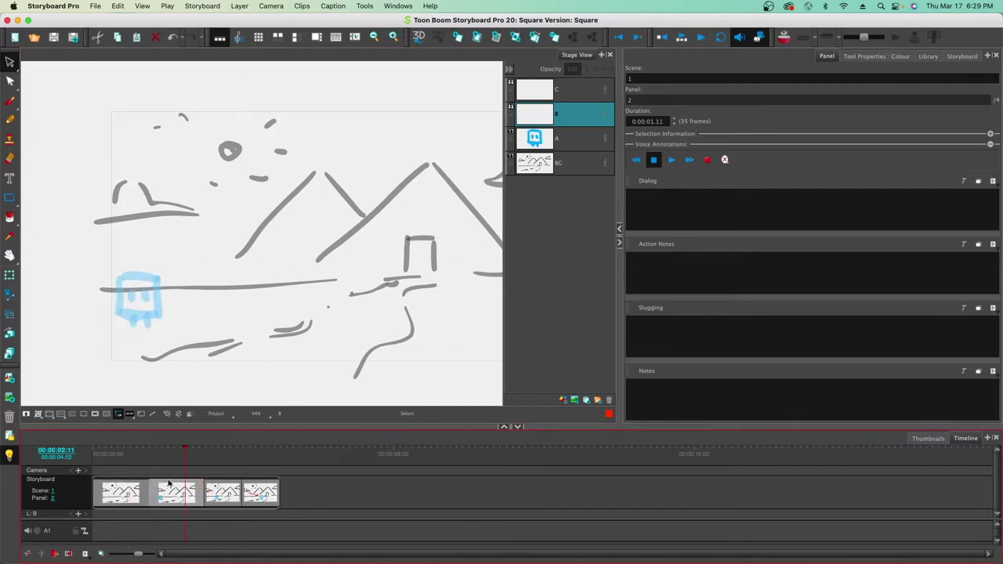
{"action": "left_click_drag", "start_coordinate": [200, 492], "coordinate": [172, 492]}
{"action": "left_click", "coordinate": [195, 491]}
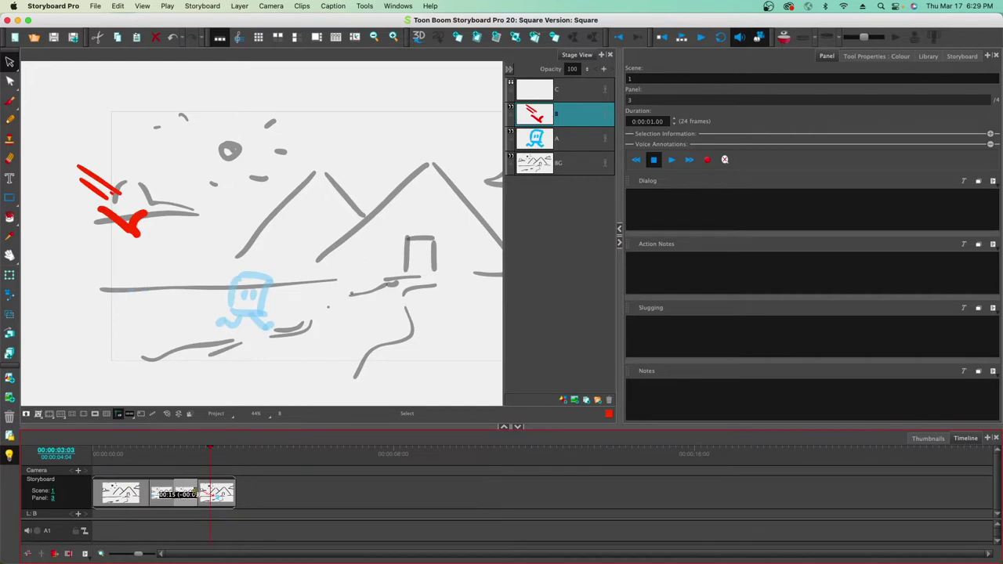
{"action": "mouse_move", "coordinate": [232, 492]}
{"action": "left_mouse_down"}
{"action": "mouse_move", "coordinate": [83, 459]}
{"action": "mouse_move", "coordinate": [232, 458]}
{"action": "mouse_move", "coordinate": [131, 459]}
{"action": "mouse_move", "coordinate": [180, 461]}
{"action": "mouse_move", "coordinate": [151, 460]}
{"action": "left_mouse_up"}
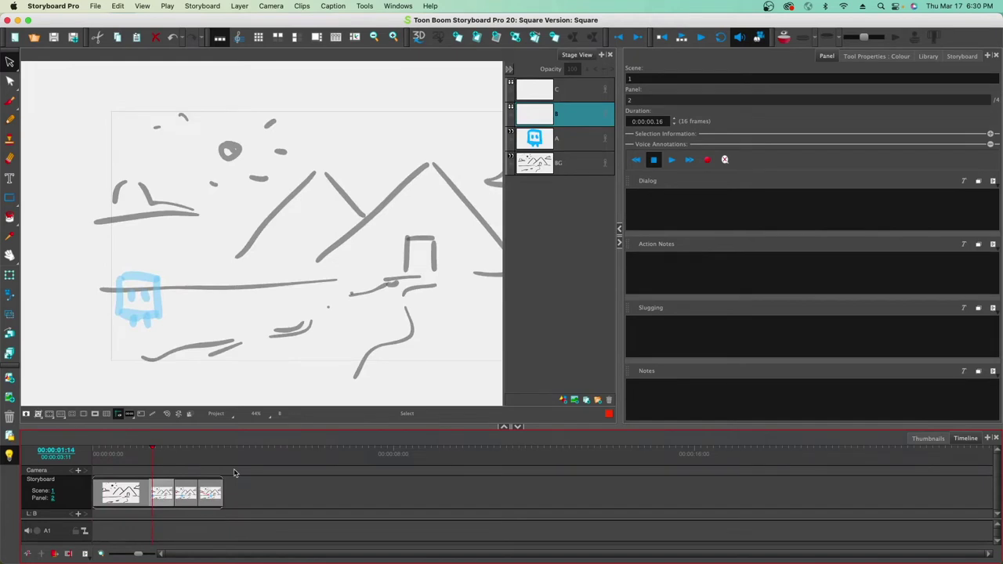
- Add a new scene with an empty panel after scene 1, and step through scene 1's panels up to it
{"action": "left_click", "coordinate": [239, 460]}
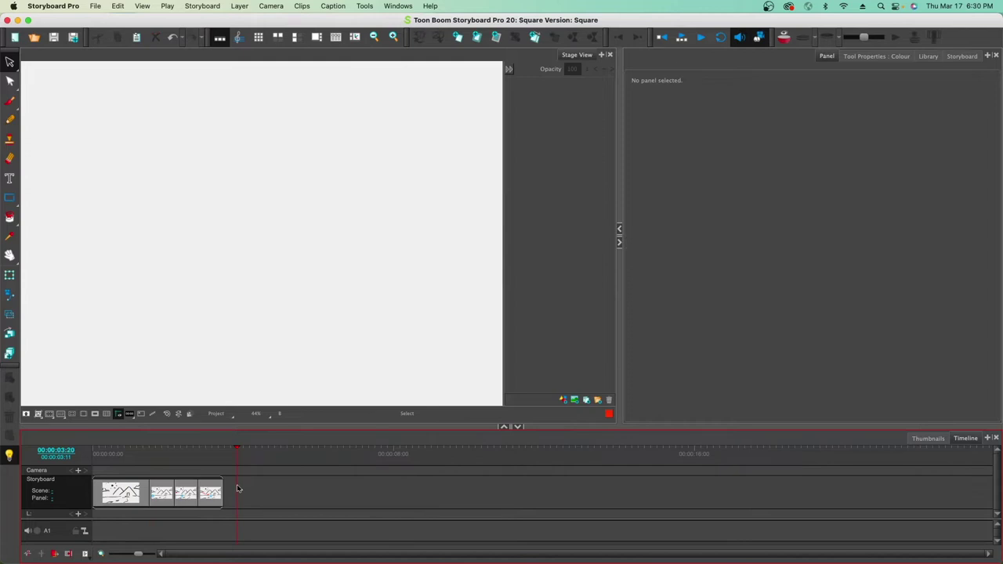
{"action": "key", "text": "p"}
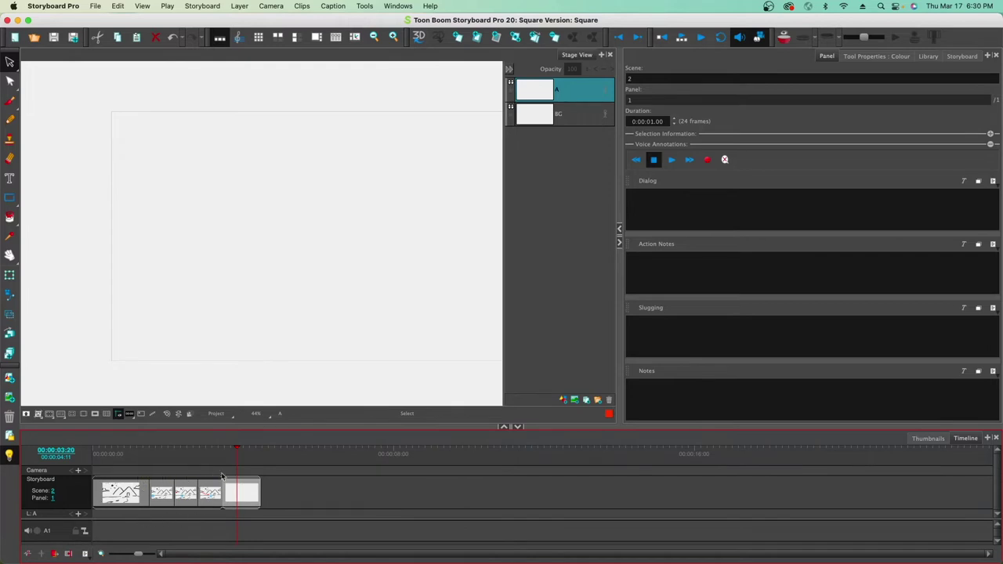
{"action": "left_click", "coordinate": [127, 504]}
{"action": "left_click", "coordinate": [162, 493]}
{"action": "left_click", "coordinate": [189, 493]}
{"action": "left_click", "coordinate": [212, 494]}
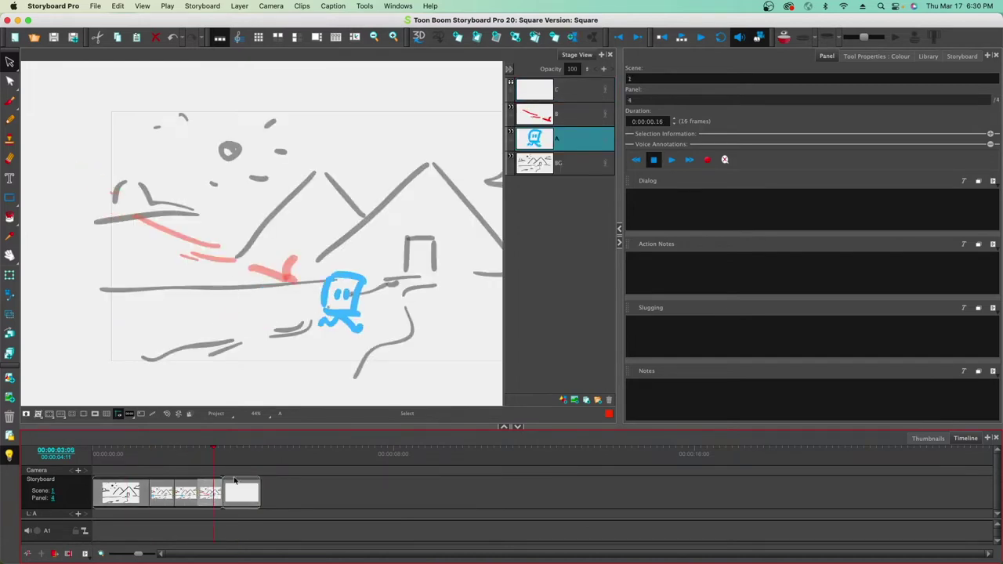
{"action": "left_click", "coordinate": [249, 484]}
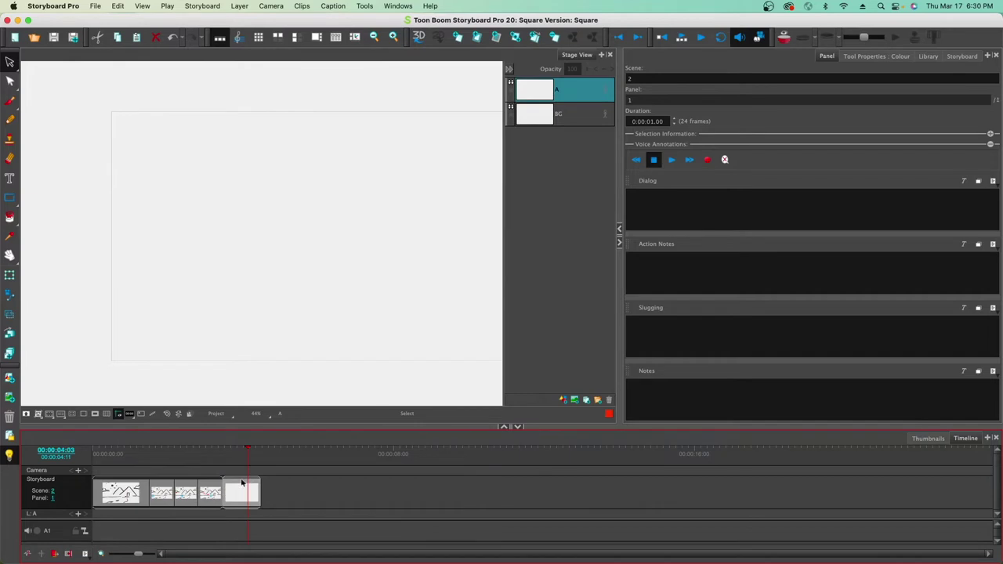
- Compare scene 1's panels with the empty scene 2 panel, and add three more empty panels to scene 2
{"action": "left_click", "coordinate": [637, 144]}
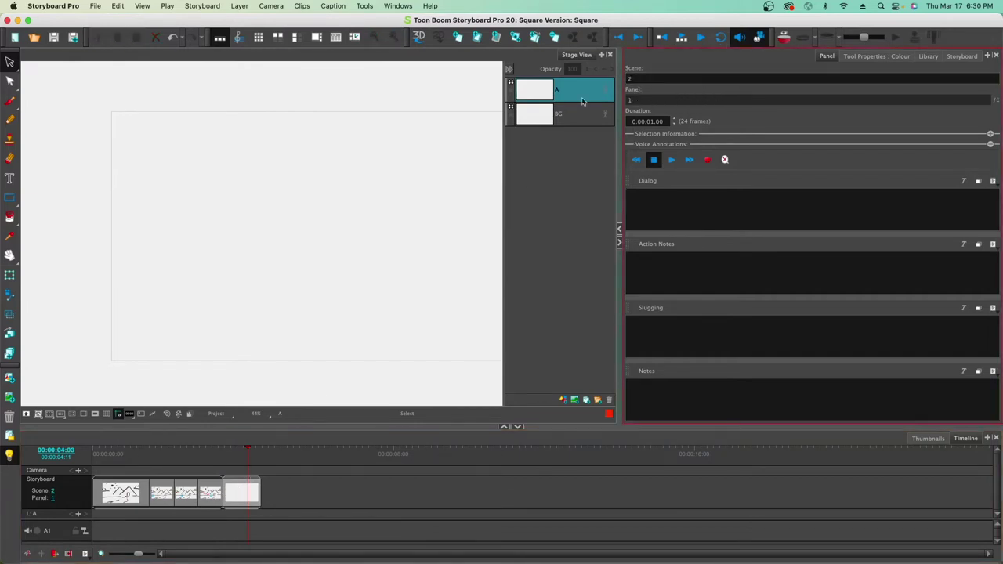
{"action": "left_click", "coordinate": [160, 489]}
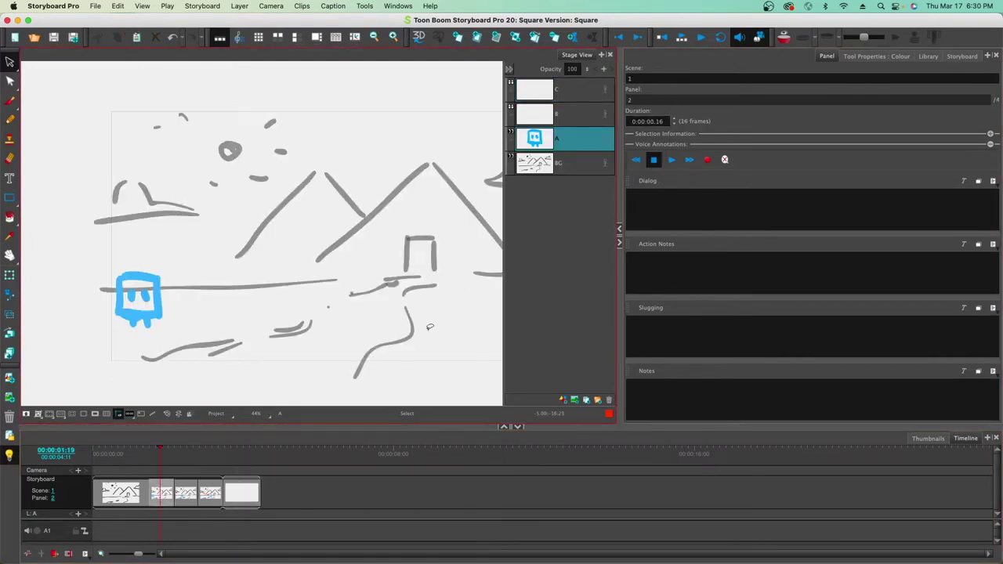
{"action": "left_click", "coordinate": [191, 490]}
{"action": "left_click", "coordinate": [206, 489]}
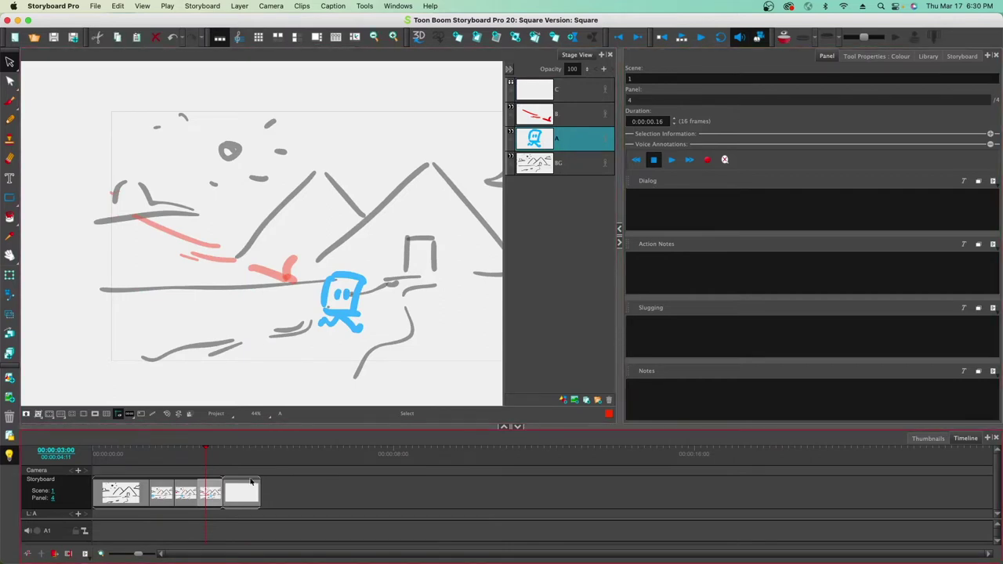
{"action": "left_click", "coordinate": [239, 489]}
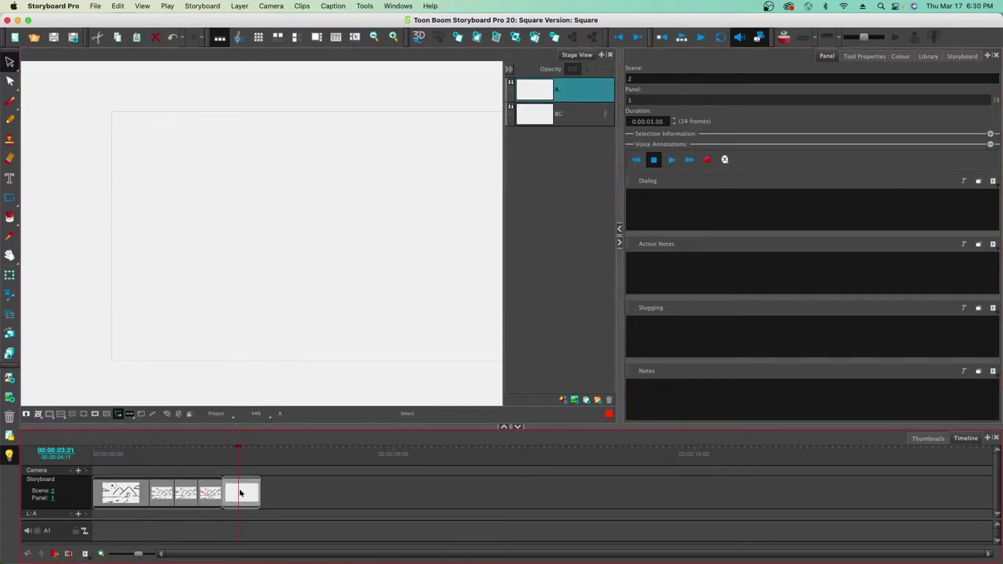
{"action": "key", "text": "ctrl+v"}
{"action": "key", "text": "ctrl+v"}
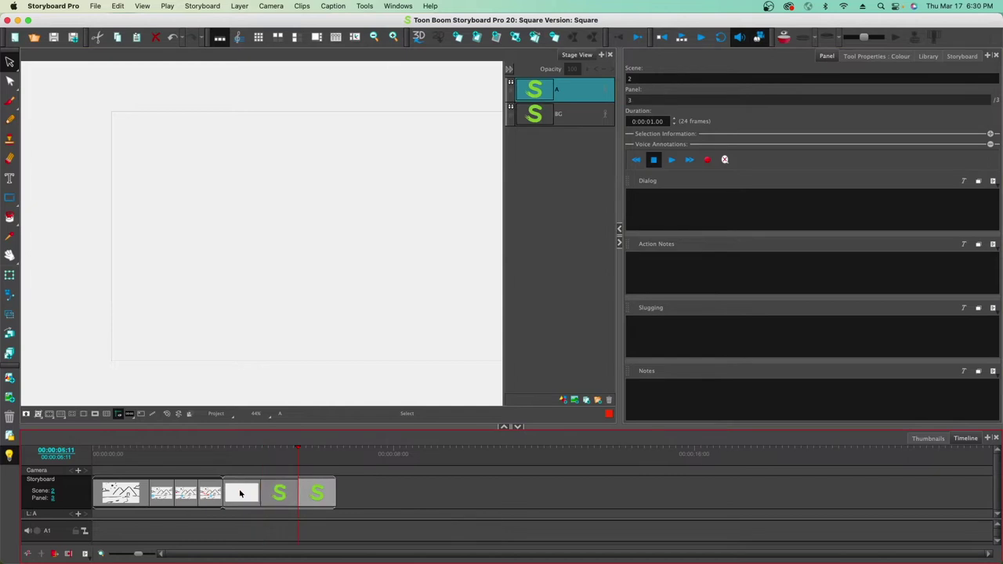
{"action": "key", "text": "ctrl+v"}
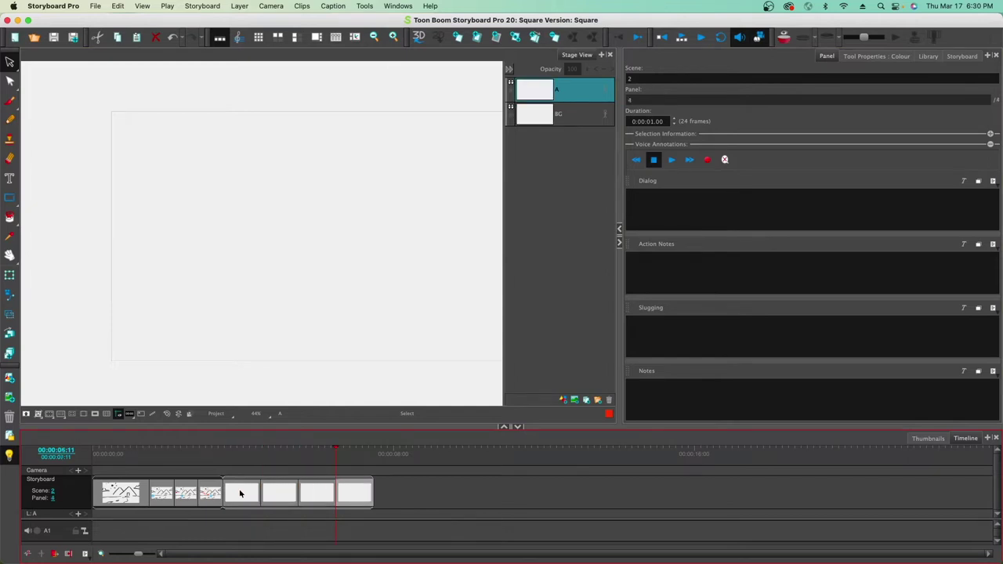
- Insert two more empty panels after the first panel of scene 2
{"action": "left_click", "coordinate": [208, 502]}
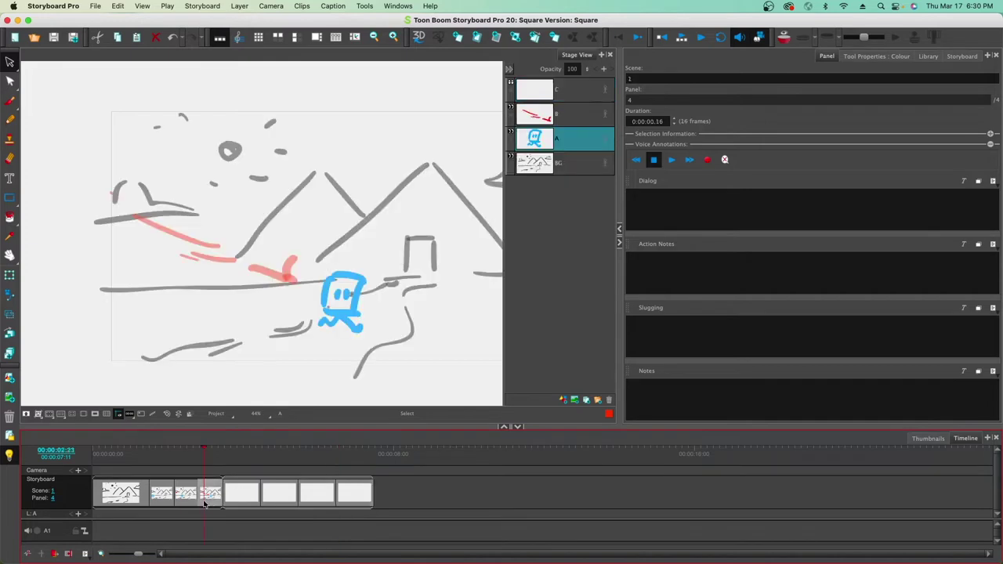
{"action": "left_click", "coordinate": [253, 499]}
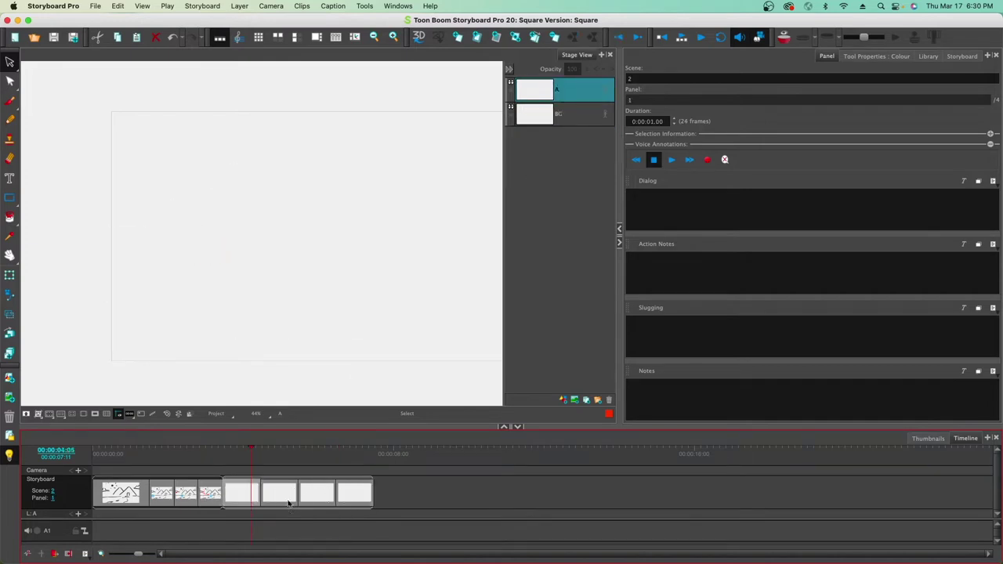
{"action": "key", "text": "super+v"}
{"action": "key", "text": "super+v"}
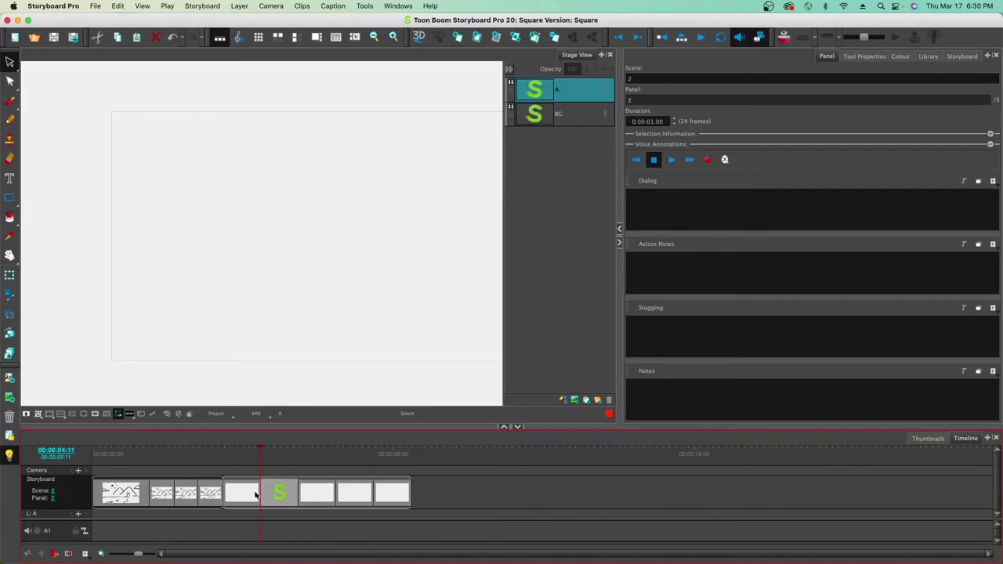
{"action": "left_click", "coordinate": [310, 491]}
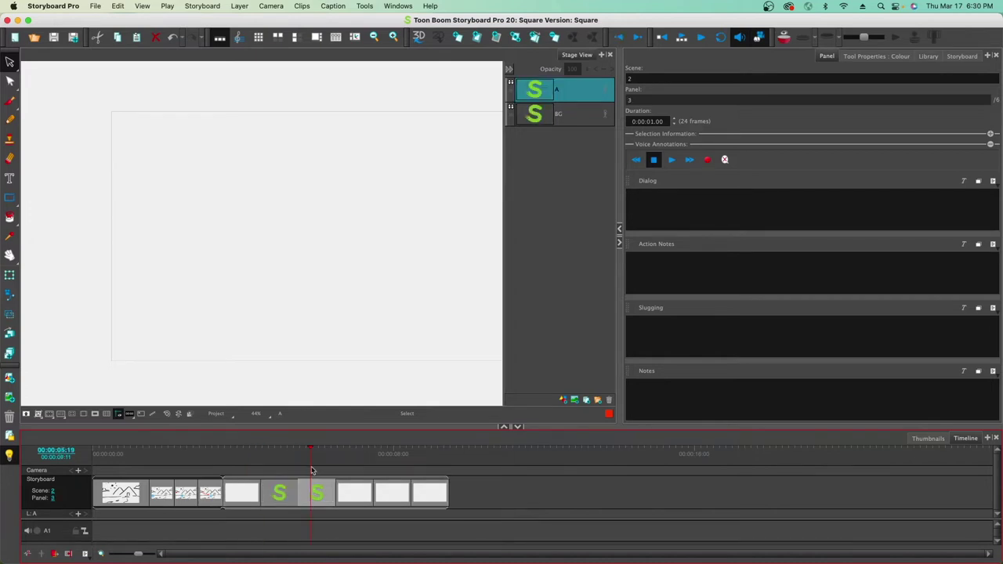
- Add six new single-panel scenes past the end of the timeline, following scene 2
{"action": "left_click_drag", "start_coordinate": [310, 458], "coordinate": [480, 463]}
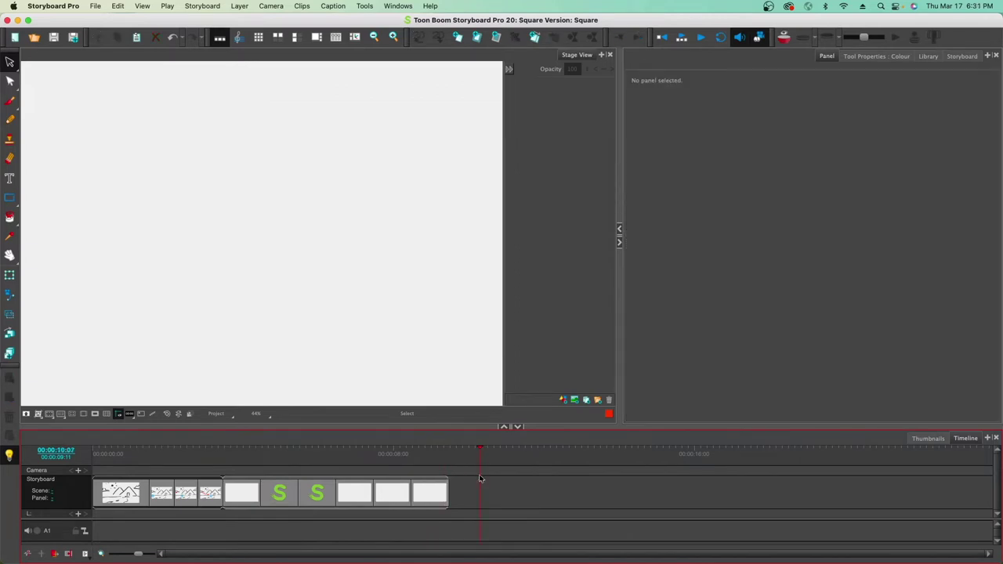
{"action": "key", "text": "p"}
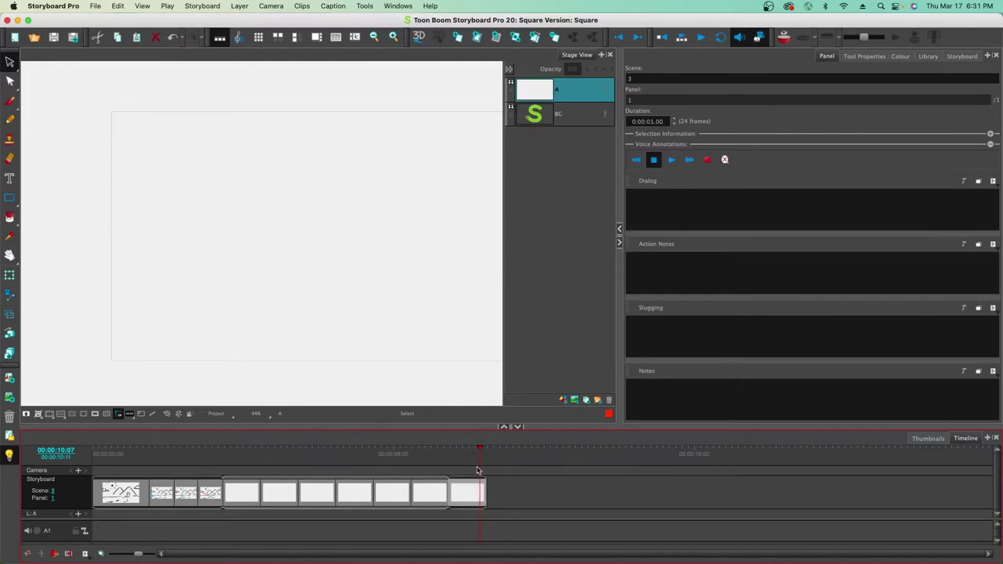
{"action": "left_click_drag", "start_coordinate": [480, 457], "coordinate": [494, 459]}
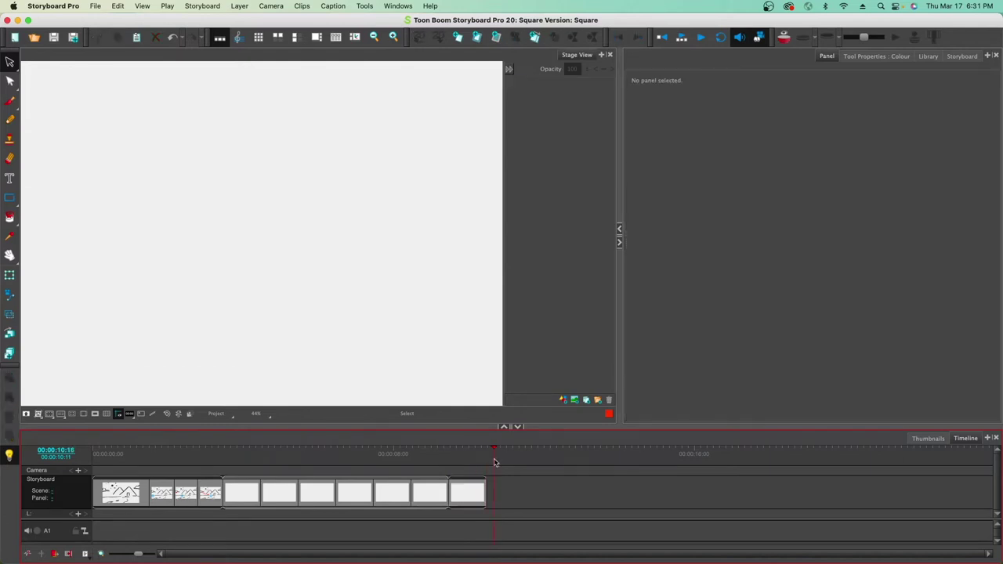
{"action": "key", "text": "p"}
{"action": "key", "text": "p"}
{"action": "key", "text": "p"}
{"action": "key", "text": "p"}
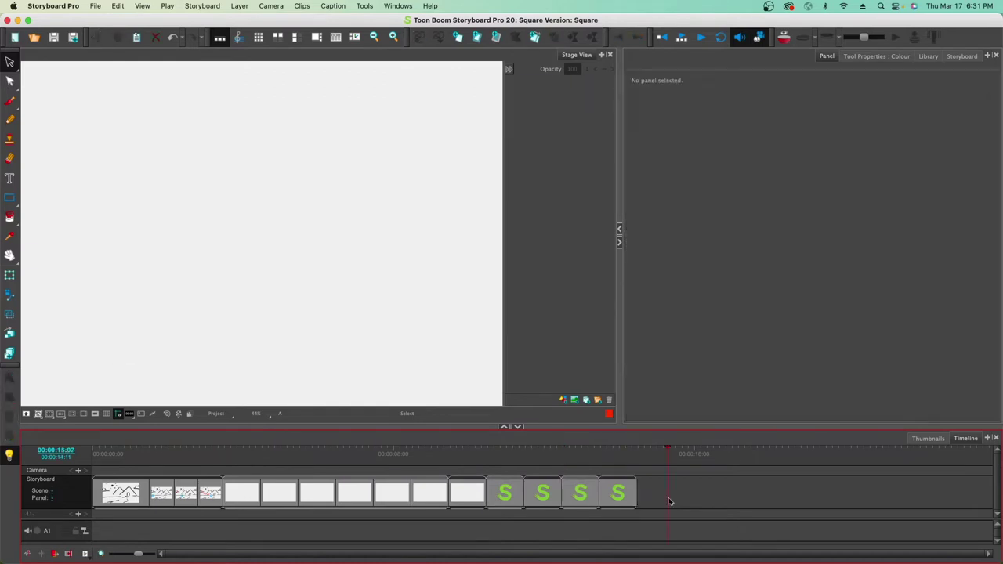
{"action": "key", "text": "p"}
- Delete the extra panels of scene 2 from the second one onward, leaving only its first panel
{"action": "left_click", "coordinate": [282, 494]}
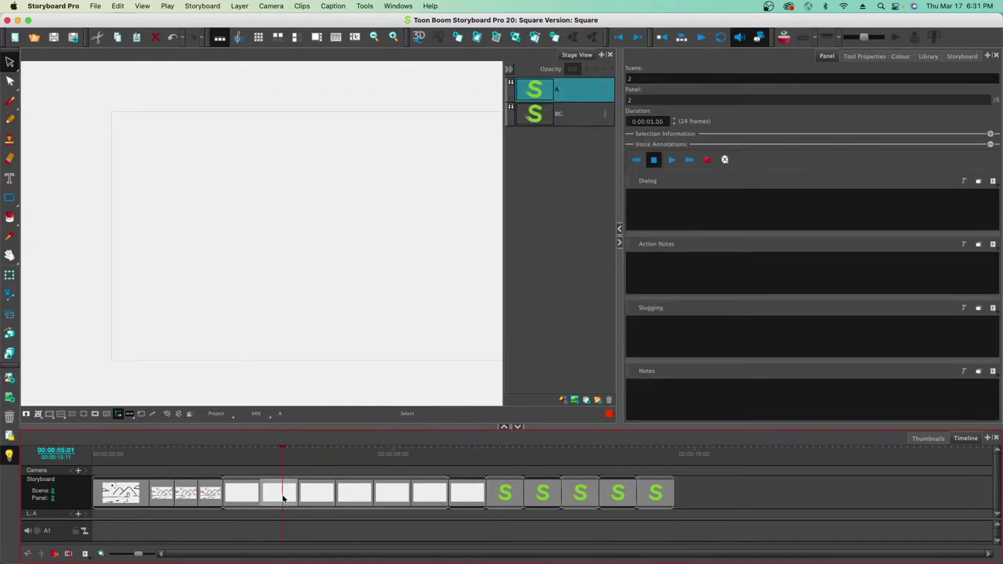
{"action": "key", "text": "Delete"}
{"action": "key", "text": "Delete"}
{"action": "key", "text": "Delete"}
{"action": "key", "text": "Delete"}
{"action": "key", "text": "Delete"}
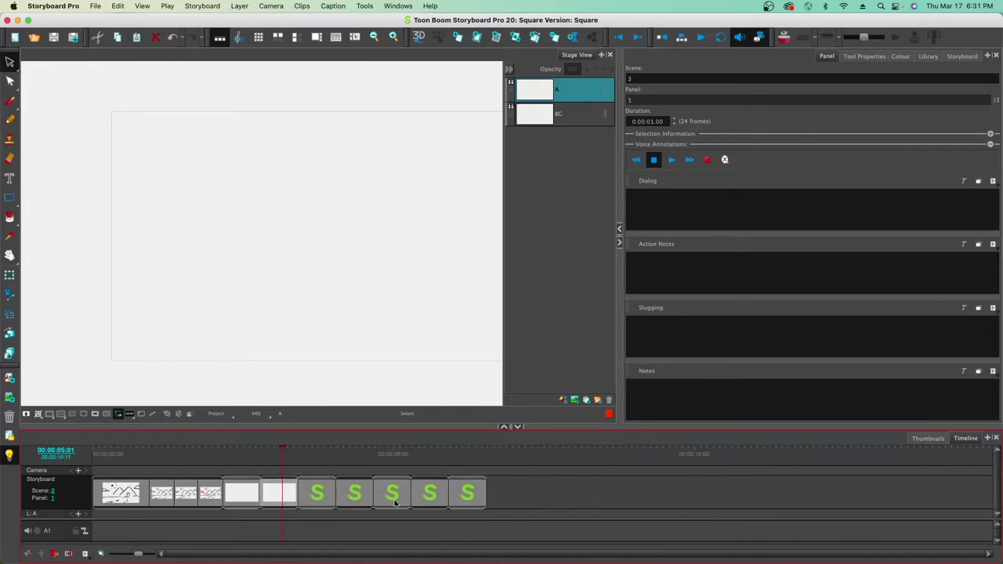
- Add two empty panels to scene 8 and three to scene 7
{"action": "key", "text": "super+z"}
{"action": "key", "text": "super+z"}
{"action": "key", "text": "super+z"}
{"action": "key", "text": "super+z"}
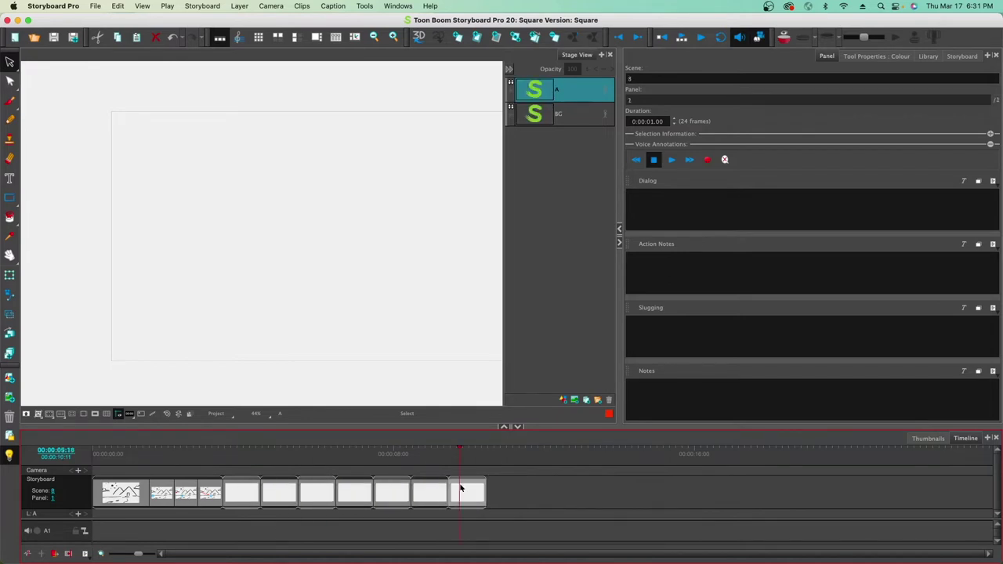
{"action": "key", "text": "super+z"}
{"action": "key", "text": "super+z"}
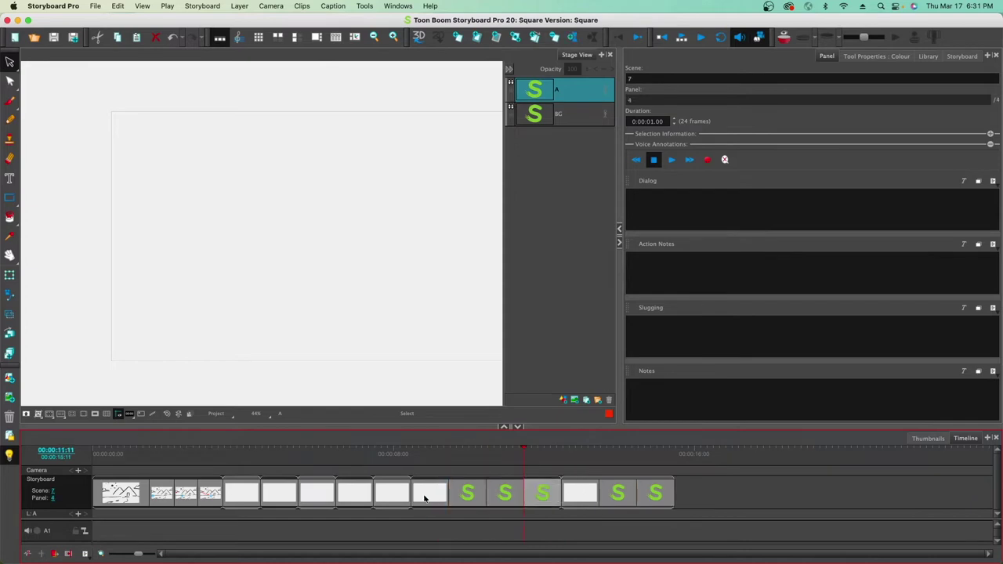
- Add three empty panels to scene 6 and start adding panels to scene 5
{"action": "key", "text": "super+z"}
{"action": "key", "text": "super+z"}
{"action": "key", "text": "super+z"}
{"action": "key", "text": "super+z"}
{"action": "key", "text": "super+z"}
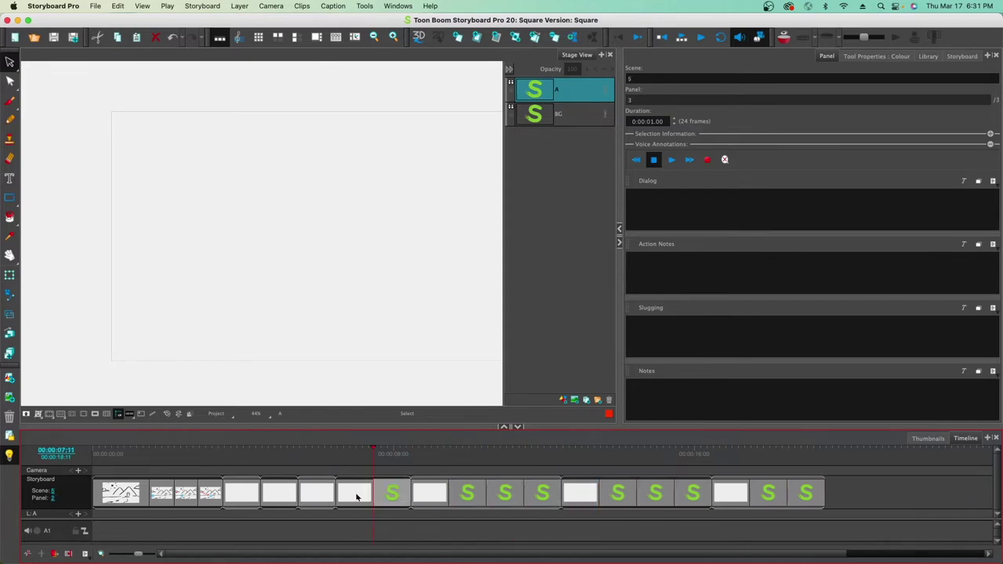
- Continue back along the timeline until scenes 5, 4, 3 and 2 each have two added empty panels
{"action": "key", "text": "super+z"}
{"action": "key", "text": "super+z"}
{"action": "key", "text": "super+z"}
{"action": "key", "text": "super+z"}
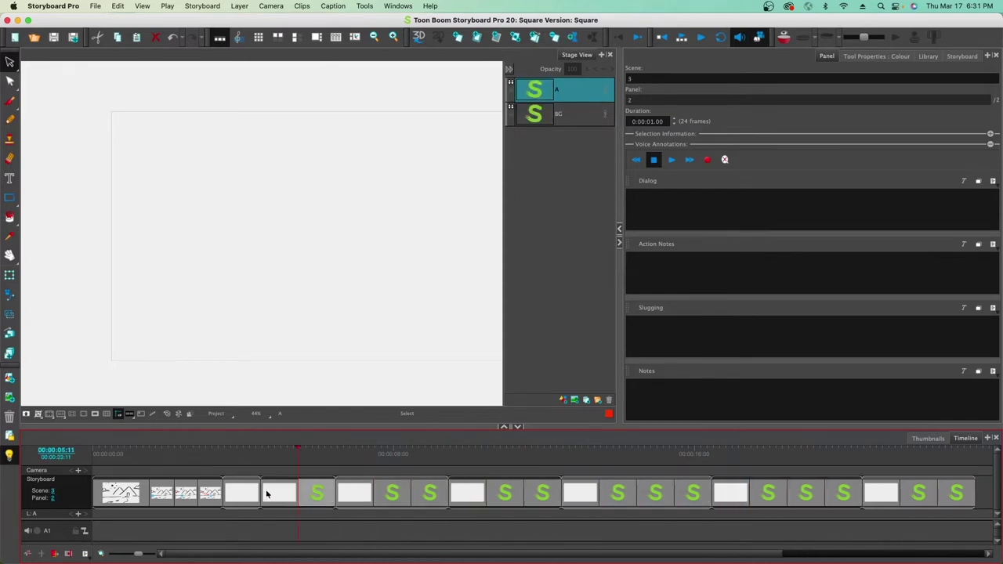
{"action": "key", "text": "super+z"}
{"action": "key", "text": "super+z"}
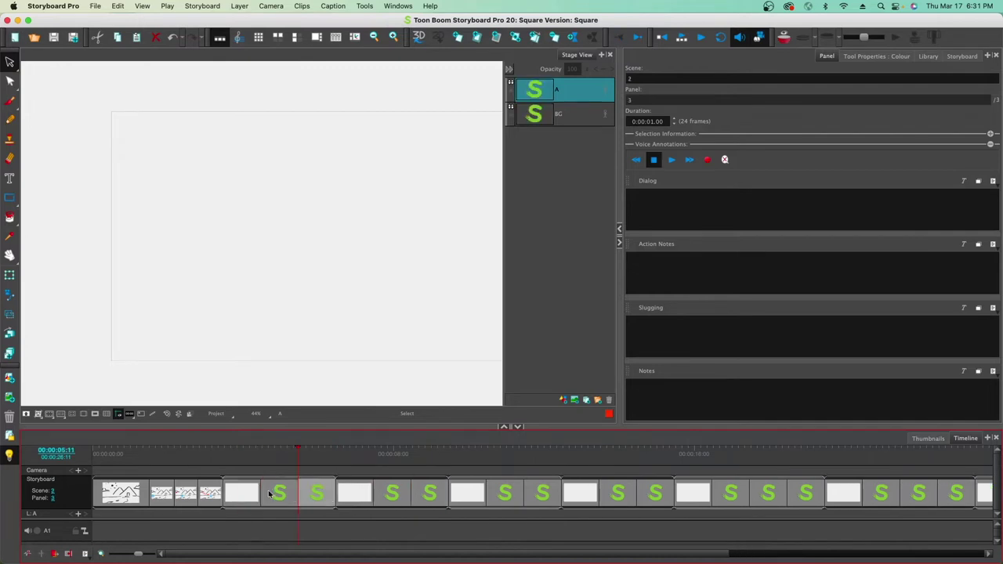
- Undo the latest panel additions
{"action": "key", "text": "super+z"}
{"action": "key", "text": "super+z"}
{"action": "key", "text": "super+z"}
{"action": "key", "text": "super+z"}
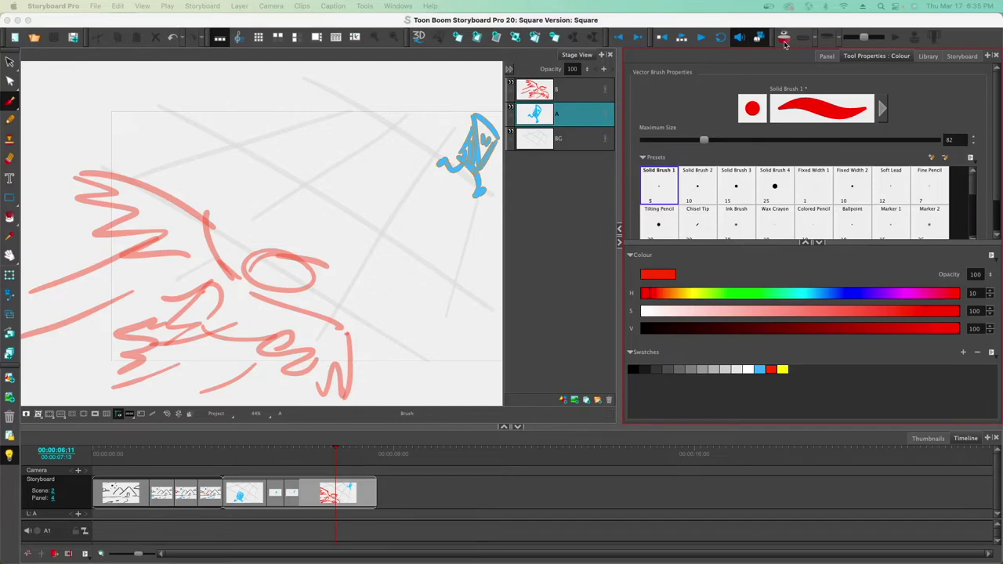
- Step through the panels of scenes 1 and 2 on the timeline, and return the playhead to the start
{"action": "left_click", "coordinate": [166, 496]}
{"action": "left_click", "coordinate": [185, 495]}
{"action": "left_click", "coordinate": [208, 495]}
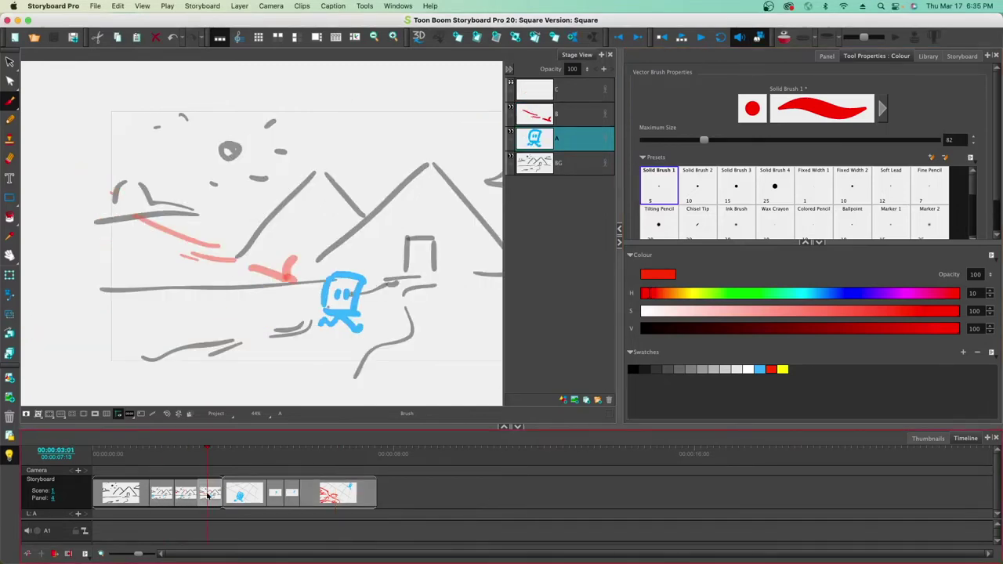
{"action": "left_click", "coordinate": [250, 492]}
{"action": "left_click", "coordinate": [281, 494]}
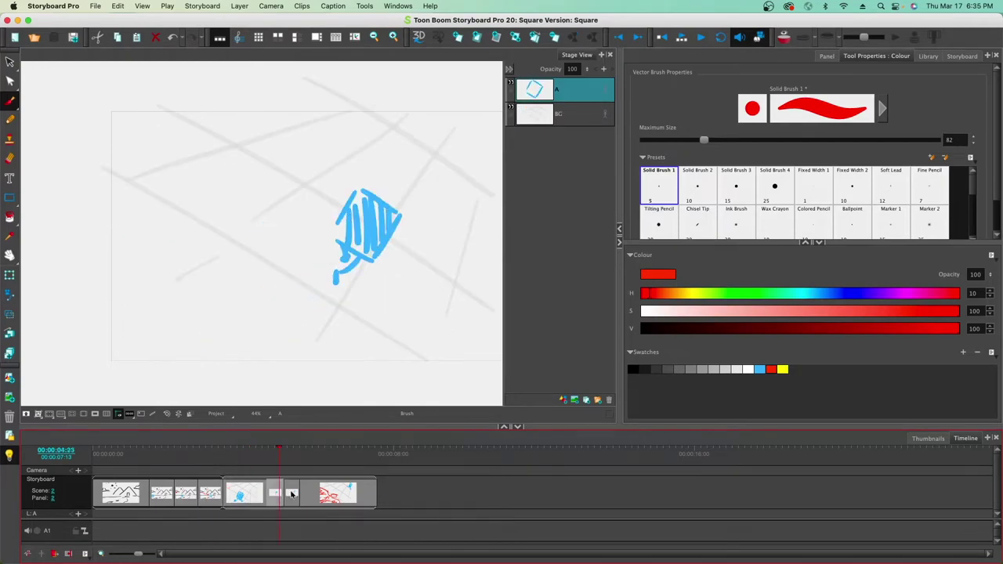
{"action": "left_click", "coordinate": [291, 493]}
{"action": "left_click", "coordinate": [319, 494]}
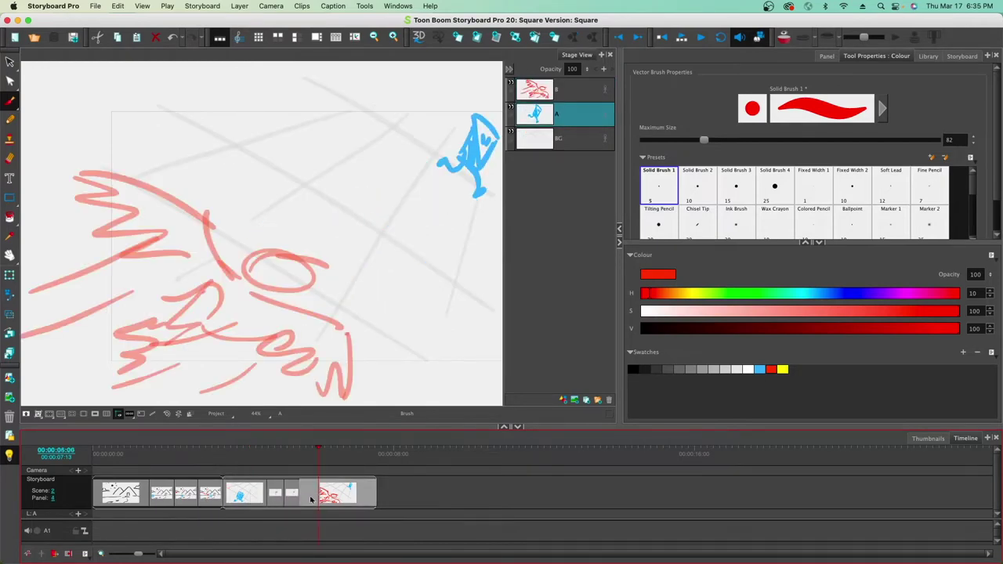
{"action": "left_click", "coordinate": [127, 492]}
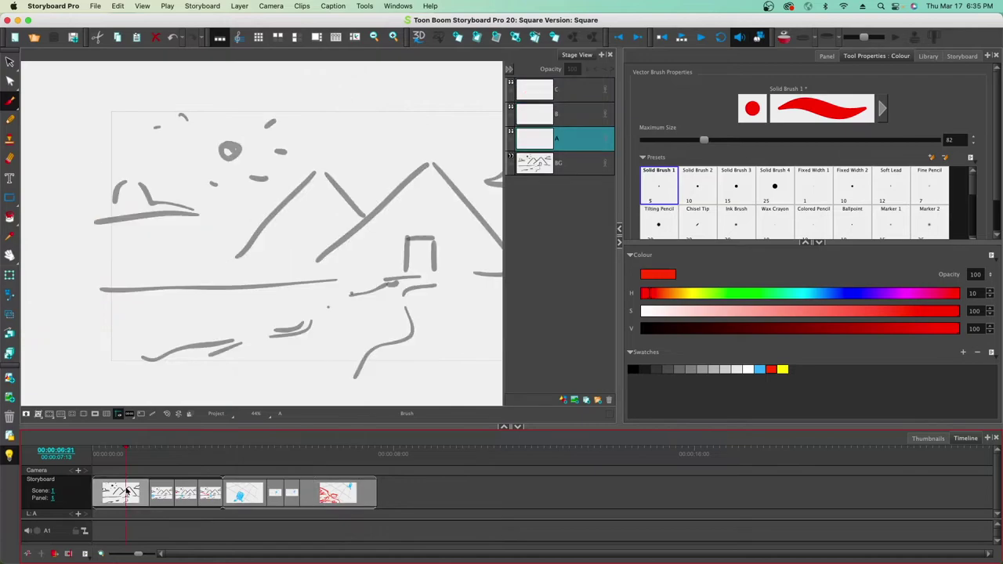
{"action": "left_click_drag", "start_coordinate": [126, 453], "coordinate": [100, 452]}
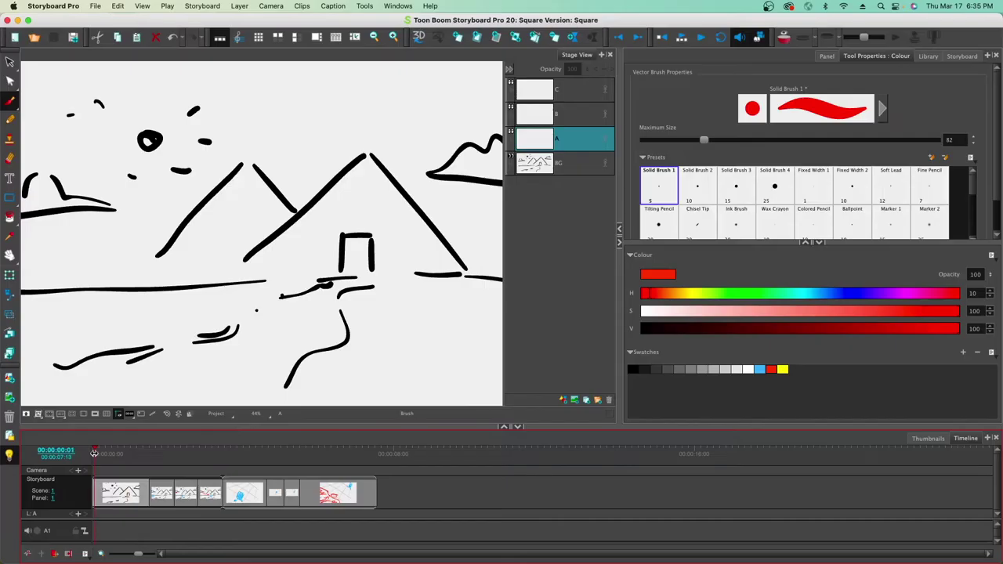
- Play the sequence, and retime scene 1 by slightly lengthening its first panel and shortening the panels after it
{"action": "left_click", "coordinate": [700, 37]}
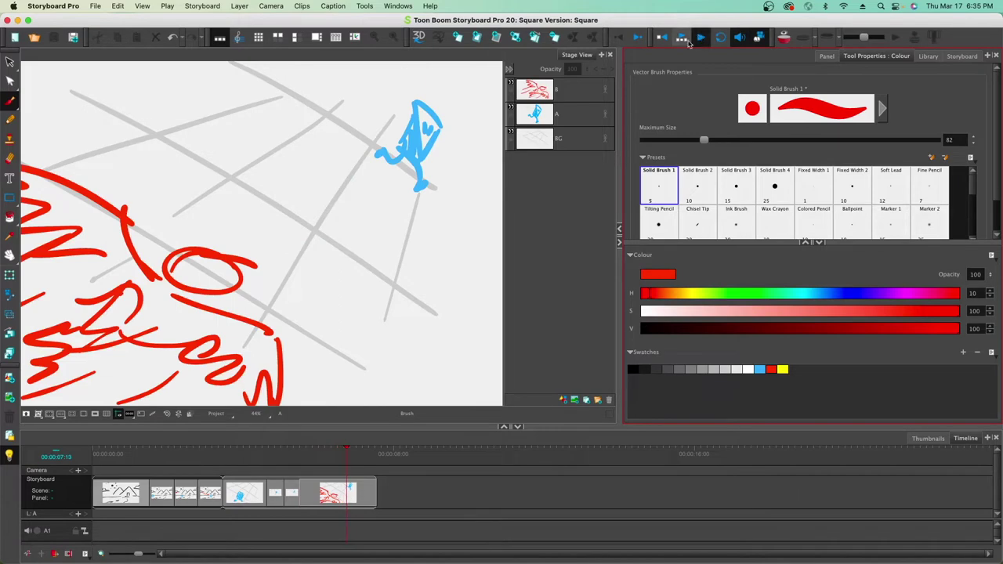
{"action": "left_click", "coordinate": [176, 441]}
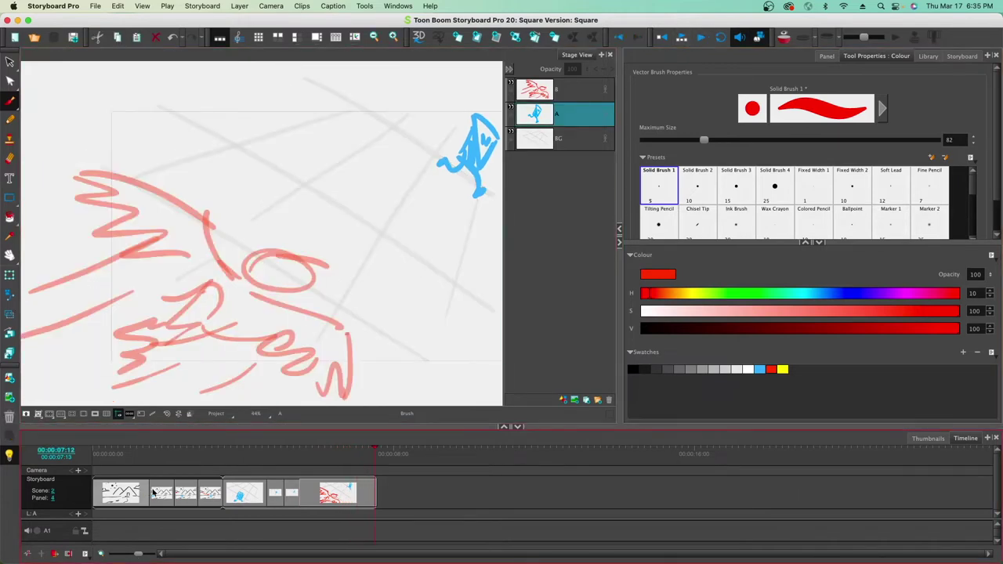
{"action": "mouse_move", "coordinate": [148, 490]}
{"action": "left_mouse_down"}
{"action": "mouse_move", "coordinate": [188, 494]}
{"action": "mouse_move", "coordinate": [142, 487]}
{"action": "mouse_move", "coordinate": [155, 486]}
{"action": "left_mouse_up"}
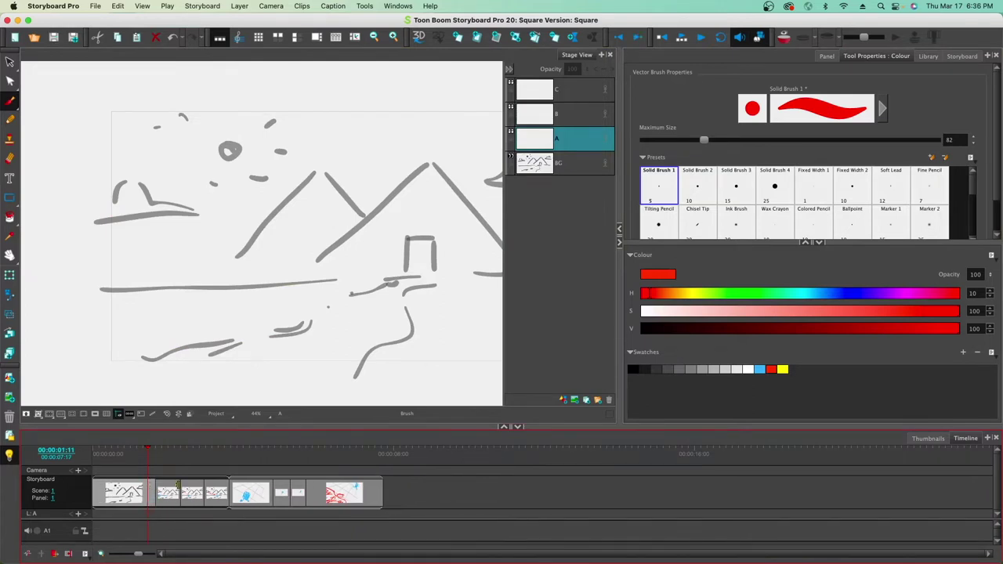
{"action": "left_click", "coordinate": [178, 486]}
{"action": "left_click_drag", "start_coordinate": [174, 485], "coordinate": [197, 488]}
{"action": "left_click", "coordinate": [197, 486]}
{"action": "left_click", "coordinate": [222, 488]}
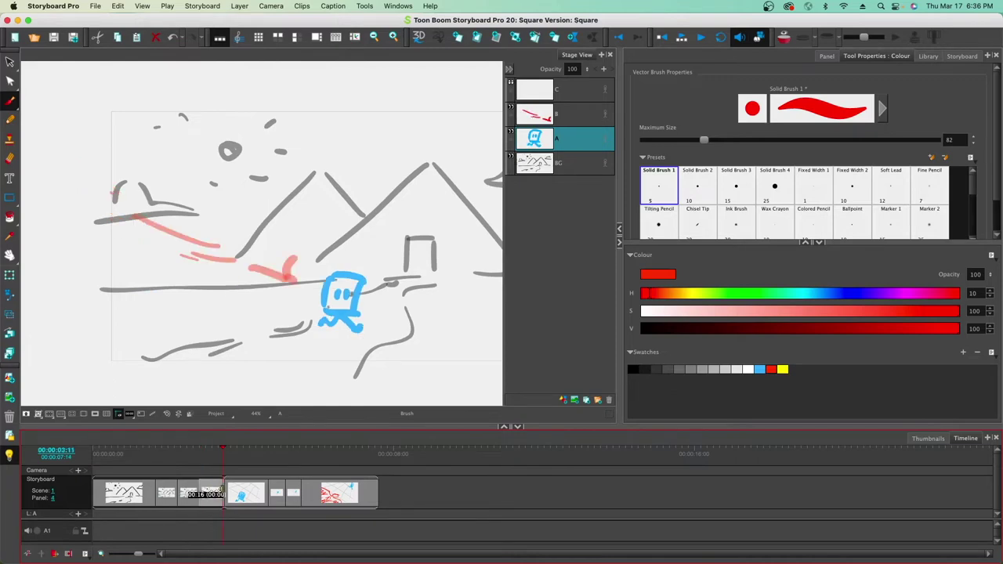
{"action": "left_click_drag", "start_coordinate": [222, 488], "coordinate": [218, 487]}
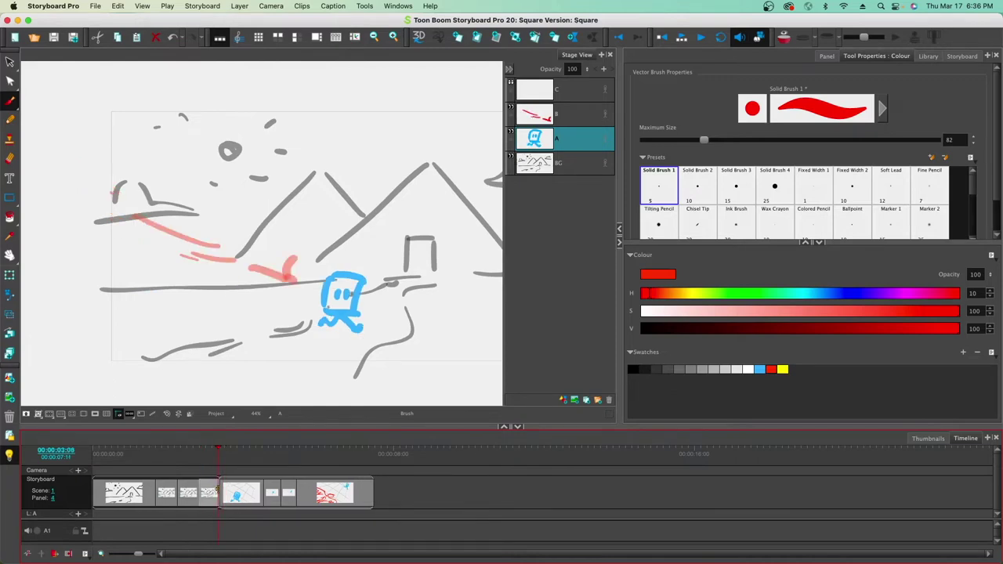
- Retime scene 2 by shortening its first panel, slightly lengthening the two middle panels, and trimming the end of the last panel
{"action": "left_click", "coordinate": [280, 490]}
{"action": "left_click", "coordinate": [260, 490]}
{"action": "left_click", "coordinate": [261, 488]}
{"action": "left_click_drag", "start_coordinate": [257, 487], "coordinate": [253, 487]}
{"action": "left_click", "coordinate": [274, 488]}
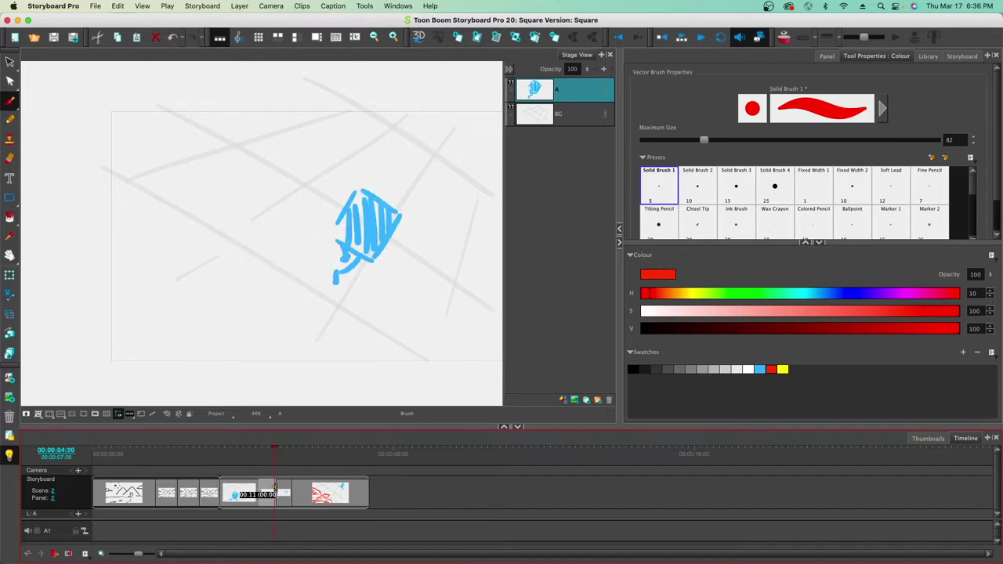
{"action": "left_click_drag", "start_coordinate": [268, 487], "coordinate": [271, 487]}
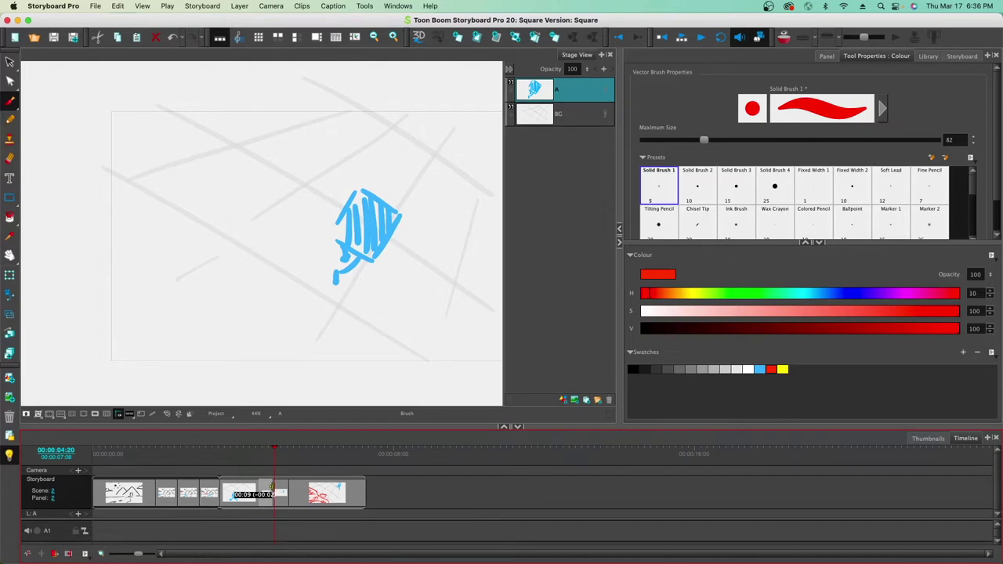
{"action": "left_click_drag", "start_coordinate": [271, 487], "coordinate": [295, 491]}
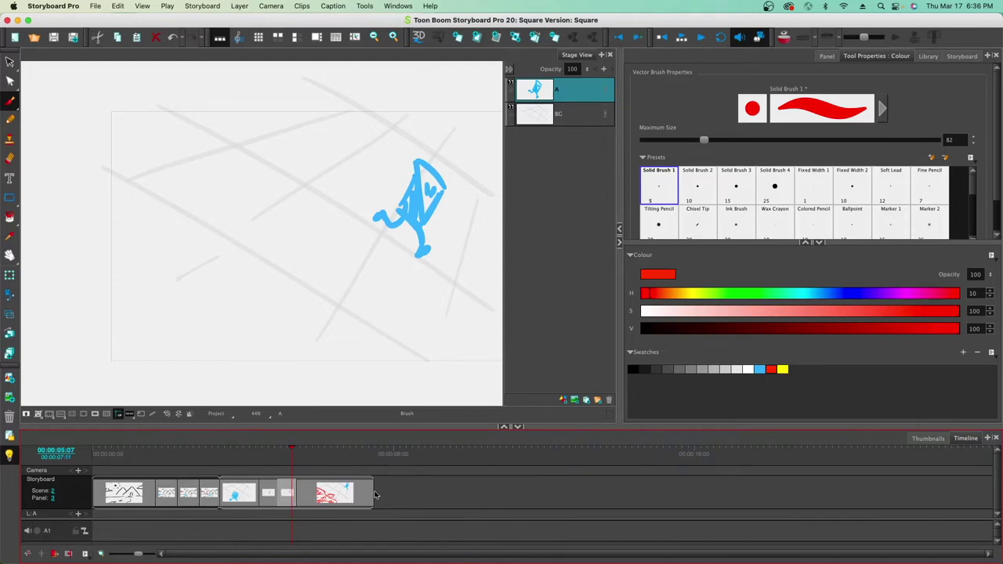
{"action": "left_click_drag", "start_coordinate": [370, 491], "coordinate": [366, 487]}
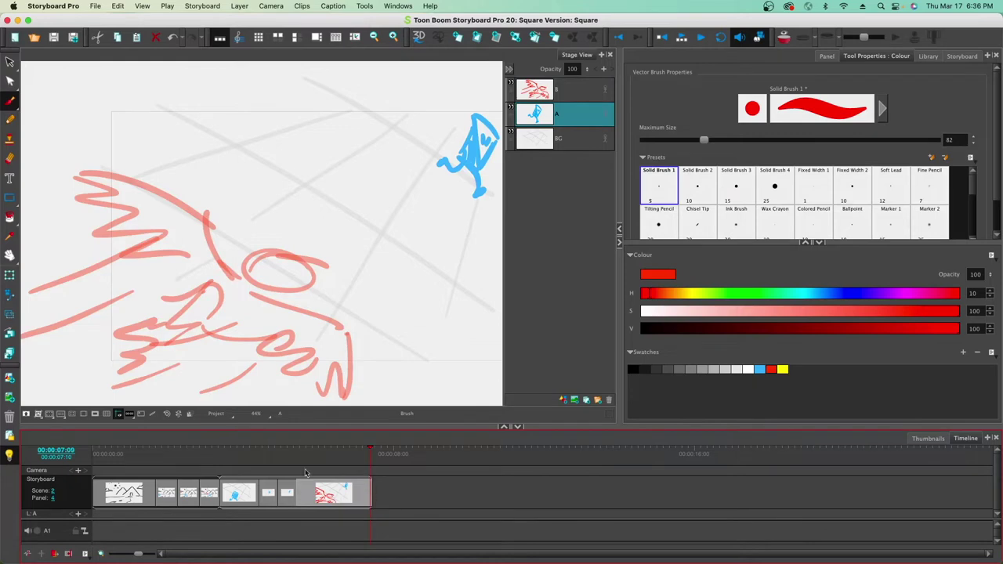
- Add camera keyframes in scene 1 at 00:00:02:06 in panel 3 and at 00:00:03:08 near the end of panel 4
{"action": "left_click", "coordinate": [100, 454]}
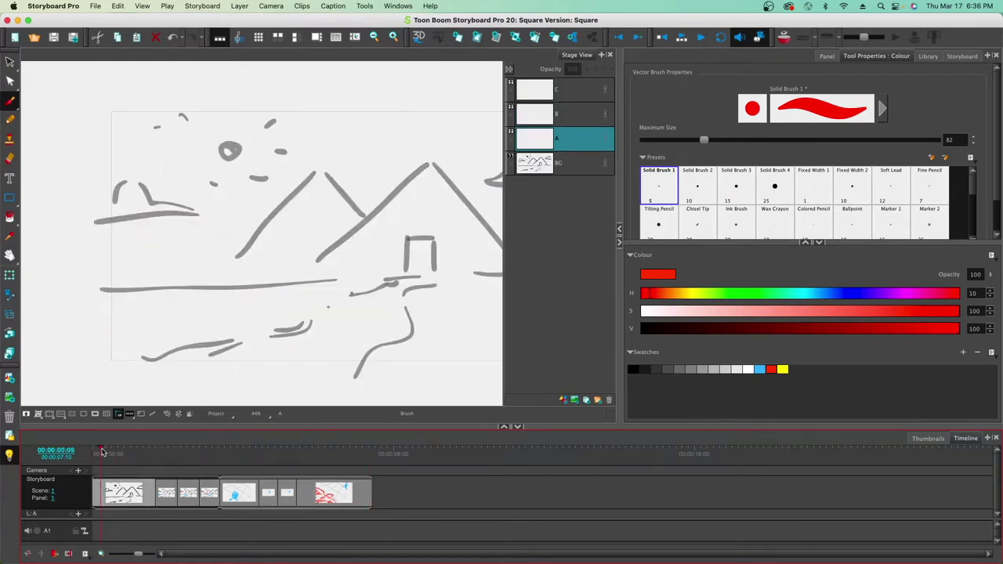
{"action": "mouse_move", "coordinate": [100, 453]}
{"action": "left_mouse_down"}
{"action": "mouse_move", "coordinate": [87, 448]}
{"action": "mouse_move", "coordinate": [232, 473]}
{"action": "mouse_move", "coordinate": [155, 460]}
{"action": "mouse_move", "coordinate": [175, 461]}
{"action": "left_mouse_up"}
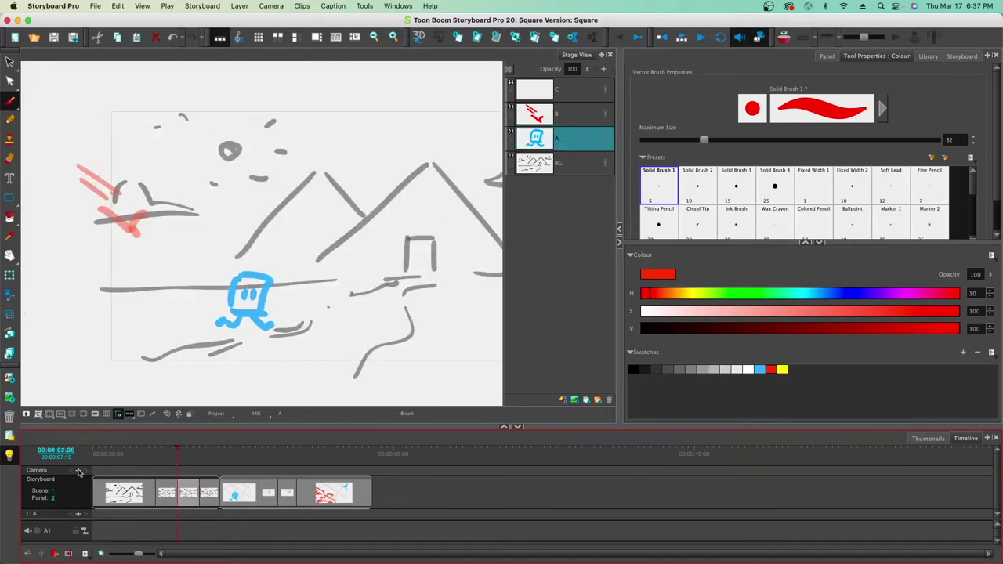
{"action": "left_click", "coordinate": [79, 472]}
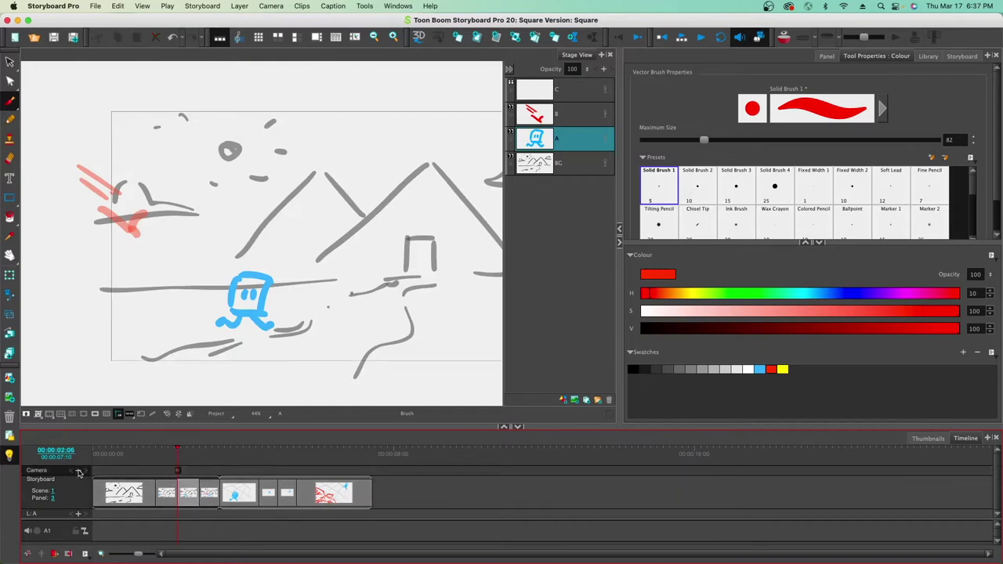
{"action": "left_click_drag", "start_coordinate": [177, 453], "coordinate": [217, 468]}
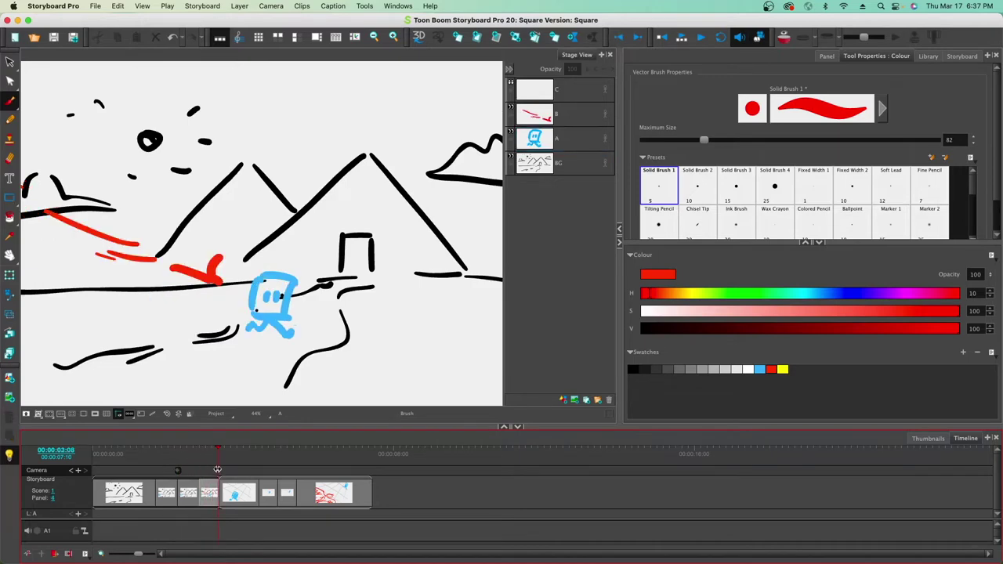
{"action": "left_click", "coordinate": [78, 472]}
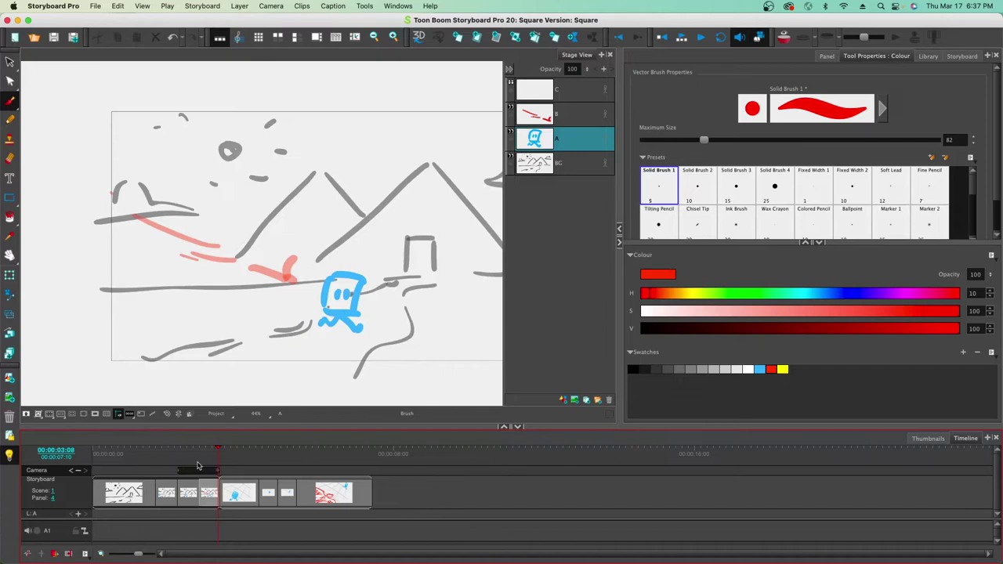
- Shift the camera frame right and slightly down at scene 1's second camera keyframe, and scrub back through the move
{"action": "left_click", "coordinate": [71, 471]}
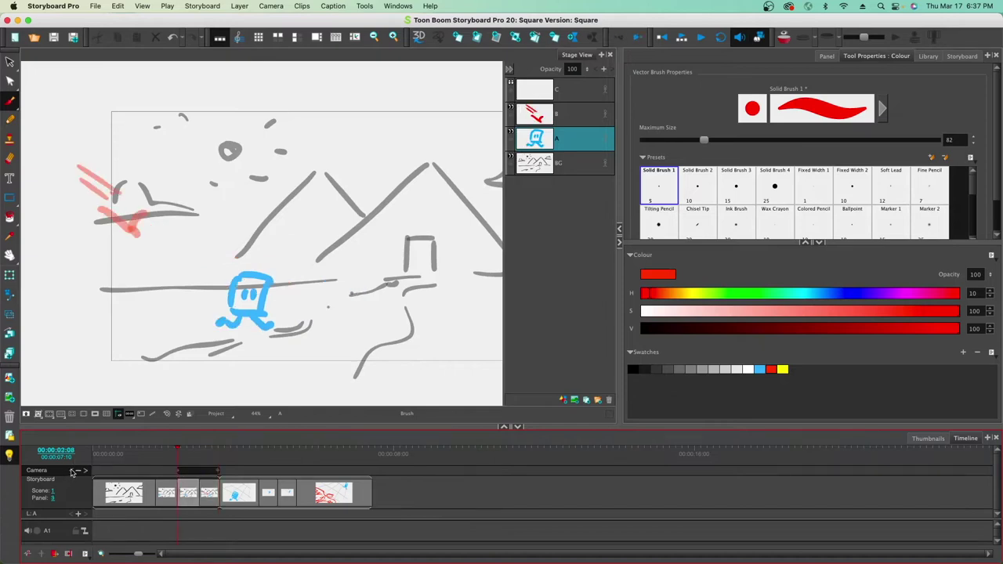
{"action": "left_click", "coordinate": [86, 472]}
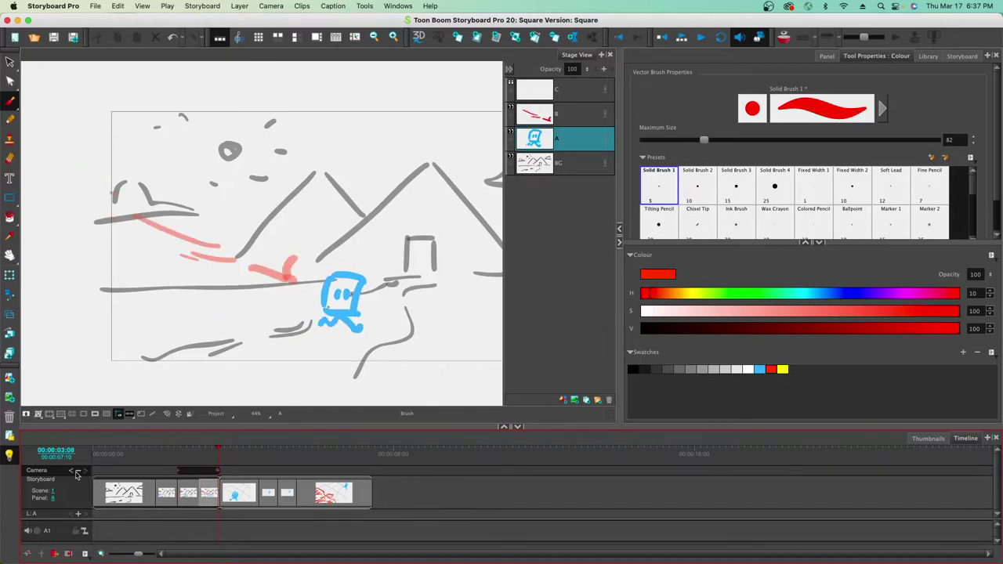
{"action": "left_click", "coordinate": [71, 471]}
{"action": "left_click", "coordinate": [86, 471]}
{"action": "left_click", "coordinate": [10, 296]}
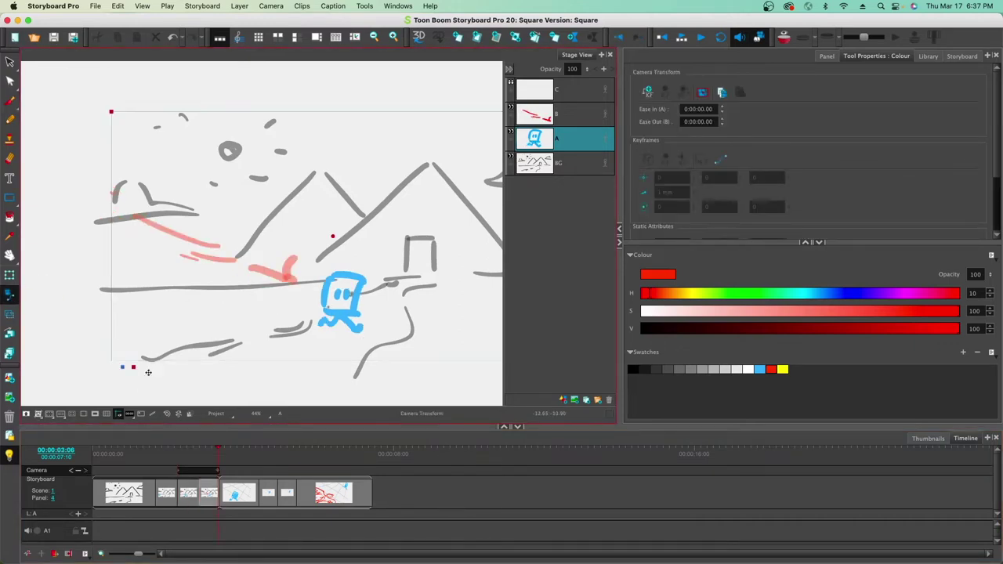
{"action": "left_click_drag", "start_coordinate": [132, 366], "coordinate": [197, 372]}
{"action": "left_click", "coordinate": [215, 452]}
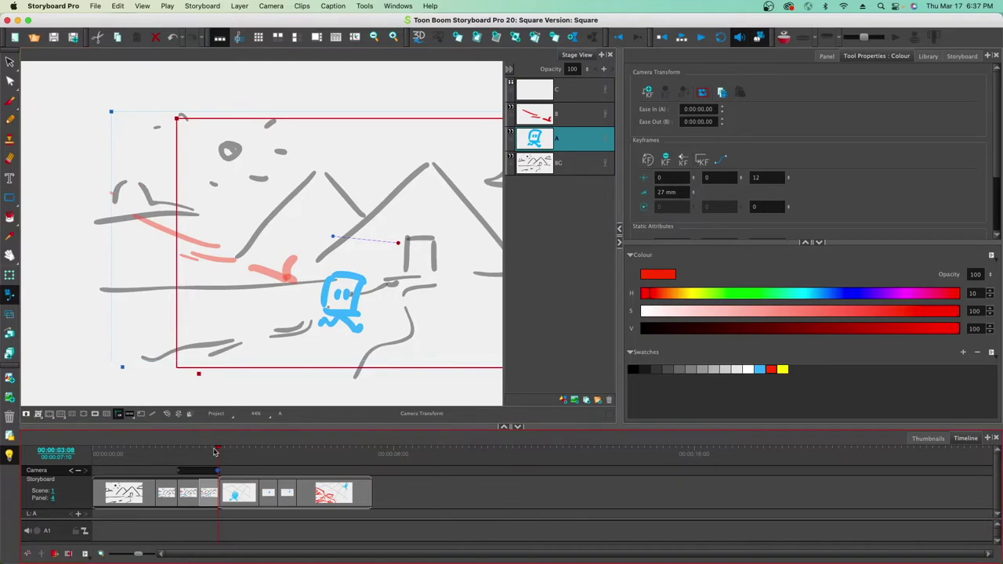
{"action": "mouse_move", "coordinate": [216, 450]}
{"action": "left_mouse_down"}
{"action": "mouse_move", "coordinate": [77, 434]}
{"action": "mouse_move", "coordinate": [178, 457]}
{"action": "mouse_move", "coordinate": [230, 453]}
{"action": "mouse_move", "coordinate": [139, 445]}
{"action": "mouse_move", "coordinate": [264, 451]}
{"action": "mouse_move", "coordinate": [128, 439]}
{"action": "left_mouse_up"}
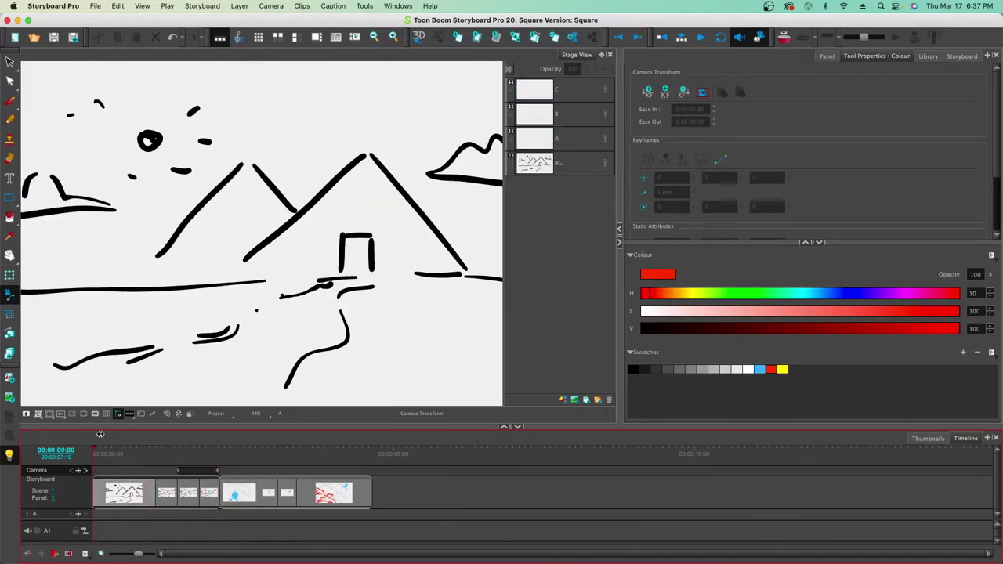
- Add camera keyframes in scene 2 at 00:00:04:19 in panel 2 and at 00:00:05:15 in the last panel
{"action": "left_click", "coordinate": [239, 492]}
{"action": "left_click", "coordinate": [328, 486]}
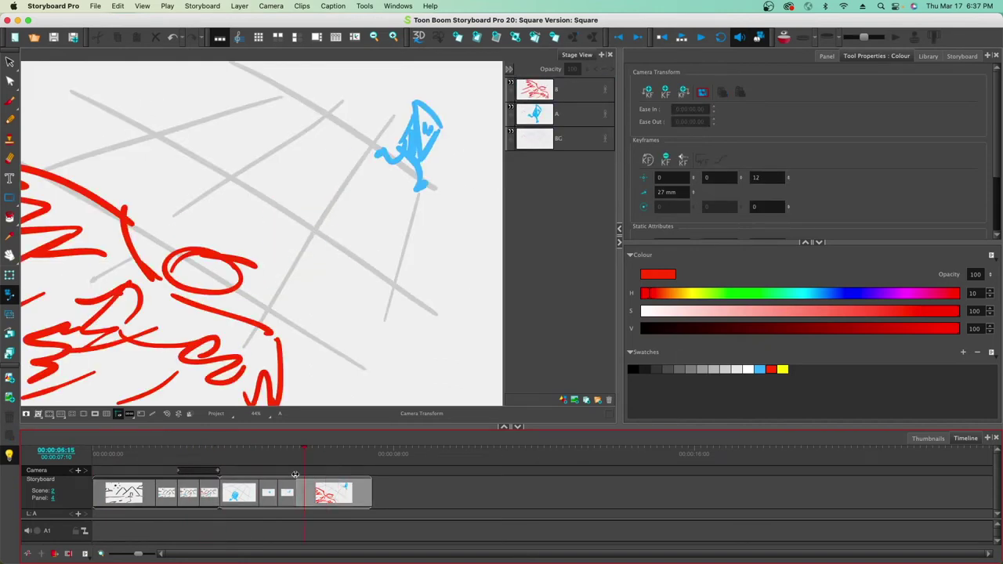
{"action": "left_click", "coordinate": [174, 479]}
{"action": "mouse_move", "coordinate": [174, 479]}
{"action": "left_mouse_down"}
{"action": "mouse_move", "coordinate": [317, 491]}
{"action": "mouse_move", "coordinate": [271, 477]}
{"action": "left_mouse_up"}
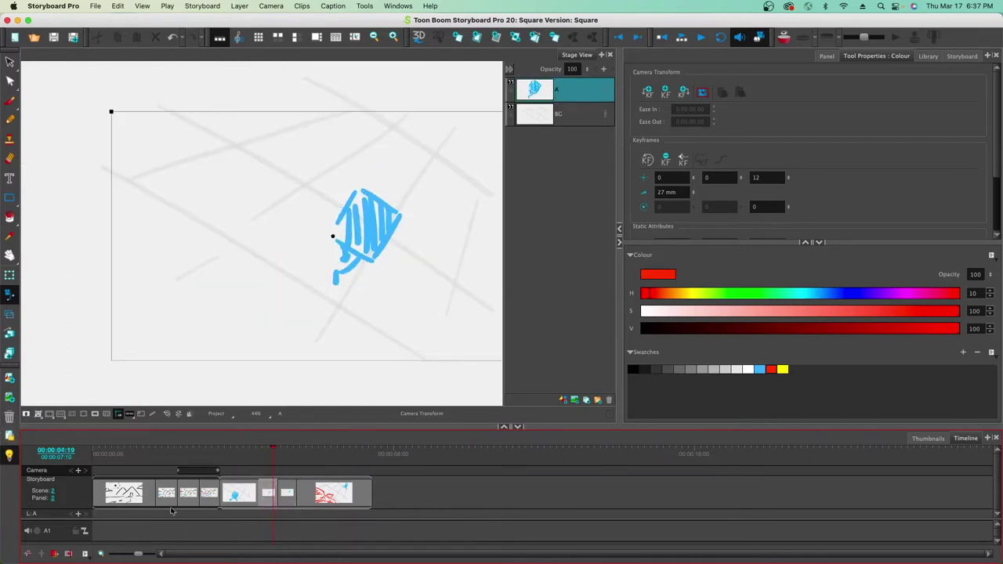
{"action": "left_click", "coordinate": [78, 471]}
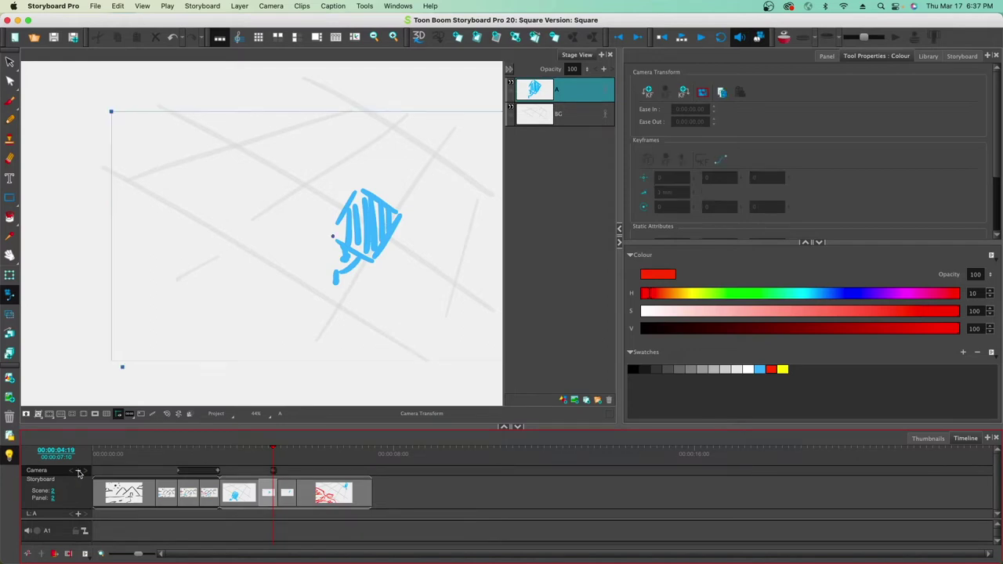
{"action": "left_click_drag", "start_coordinate": [272, 453], "coordinate": [304, 462]}
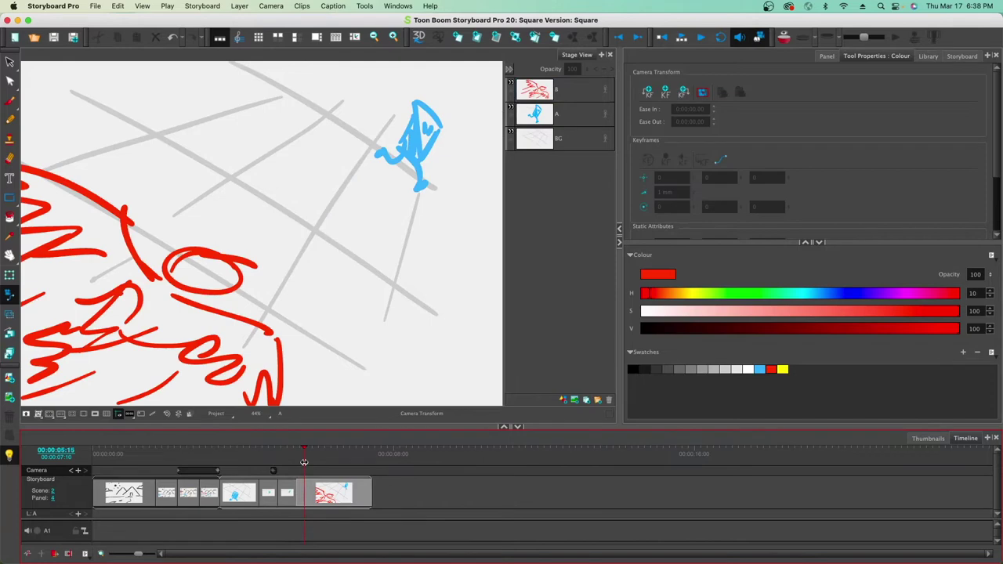
{"action": "left_click", "coordinate": [78, 472]}
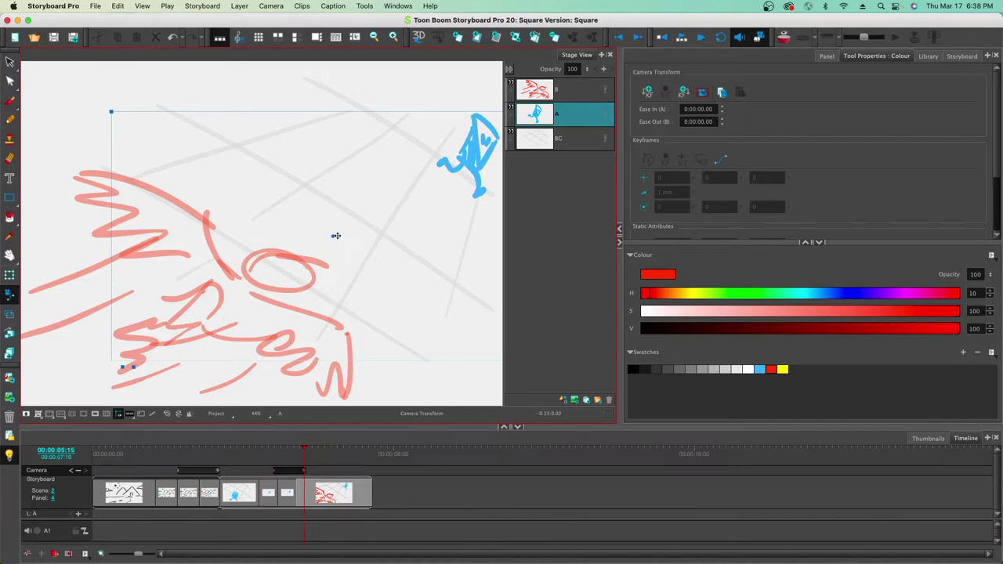
- Move the camera frame at scene 2's second keyframe up and to the right, to about 2.07, 2.11
{"action": "left_click_drag", "start_coordinate": [133, 366], "coordinate": [146, 362]}
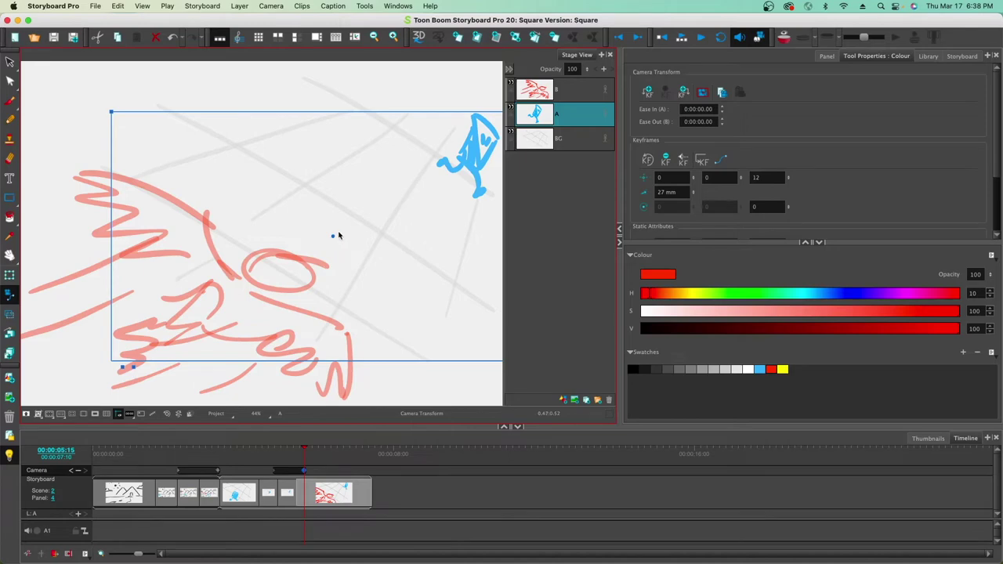
{"action": "left_click_drag", "start_coordinate": [334, 236], "coordinate": [363, 215]}
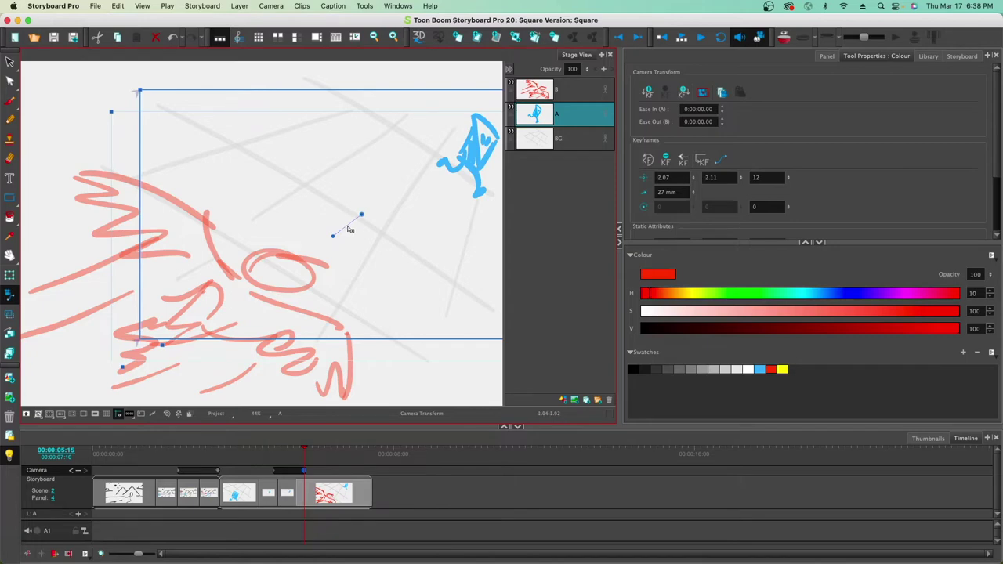
{"action": "left_click", "coordinate": [349, 229]}
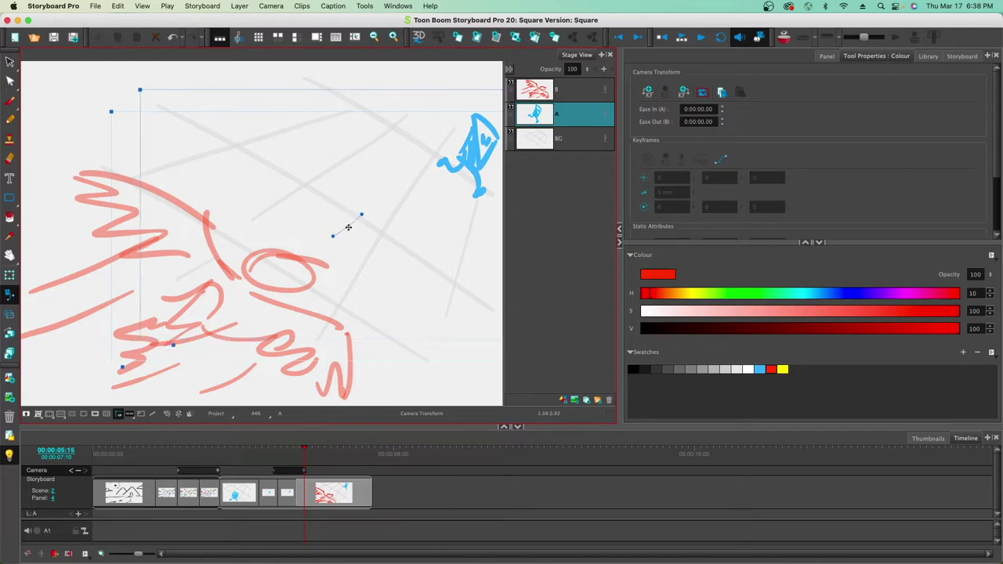
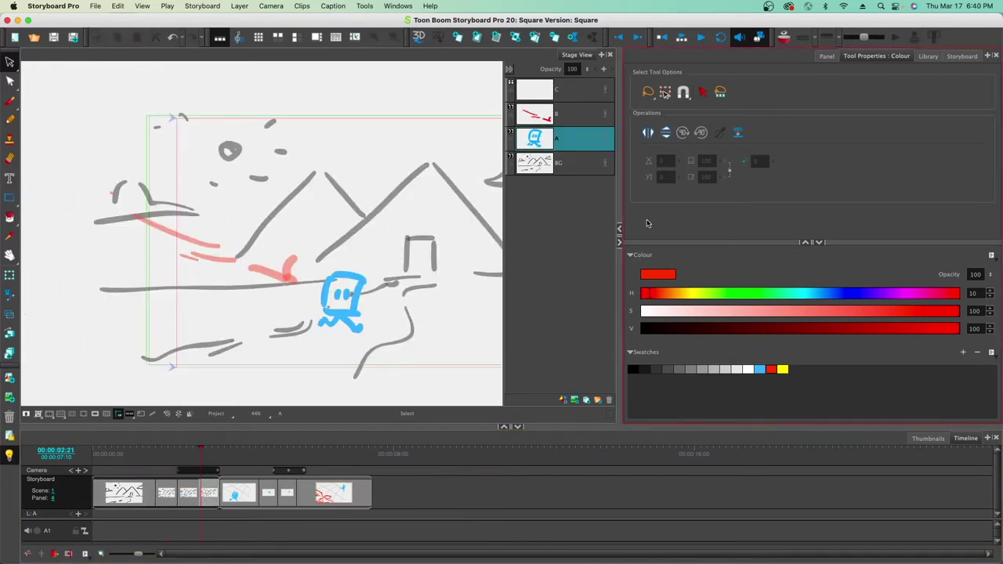
- Identify layer A by toggling its visibility, add a second layer keyframe at 00:00:03:07 in scene 1's last panel, and return to its first keyframe
{"action": "left_click", "coordinate": [514, 135]}
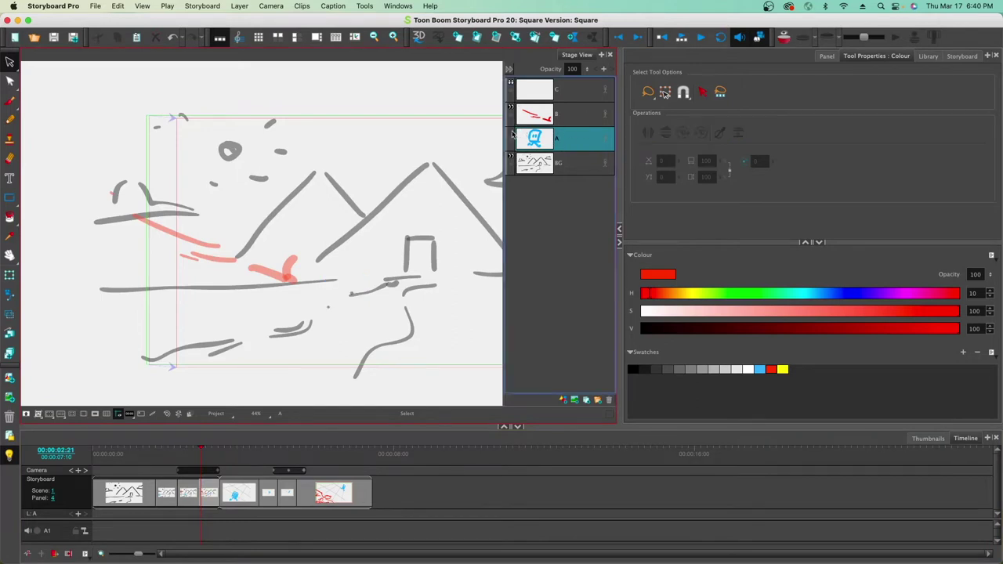
{"action": "left_click", "coordinate": [512, 135]}
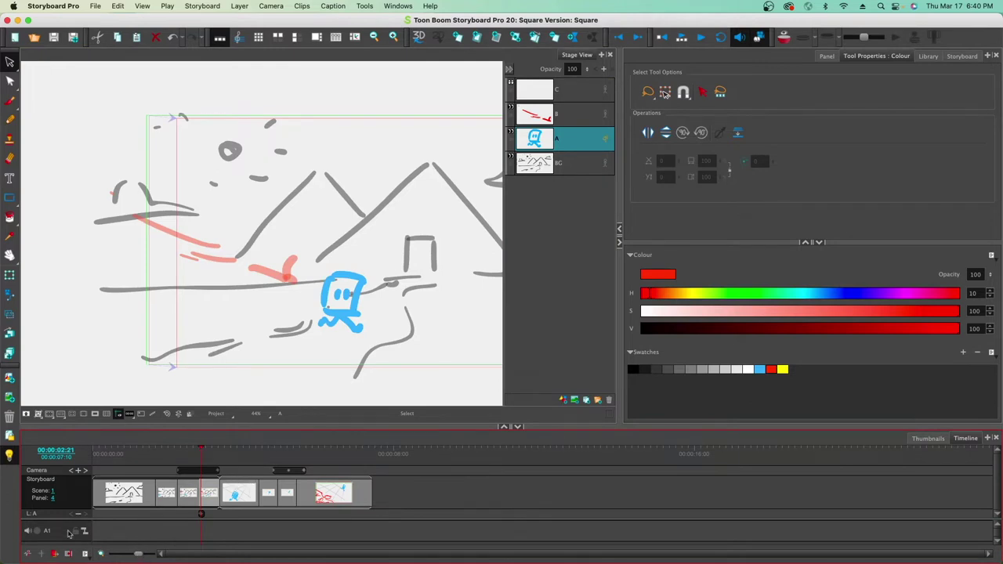
{"action": "left_click_drag", "start_coordinate": [140, 556], "coordinate": [147, 556]}
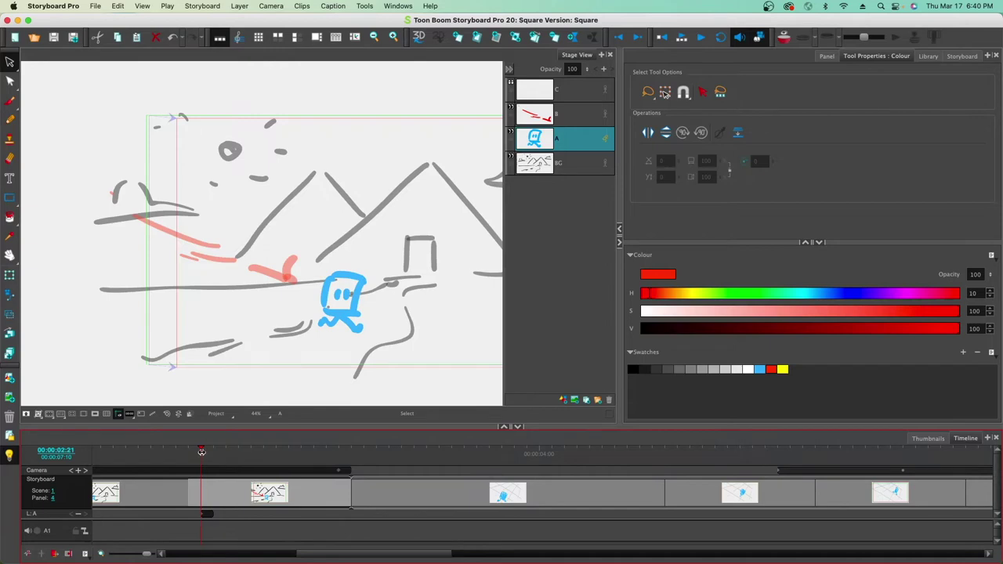
{"action": "left_click_drag", "start_coordinate": [201, 452], "coordinate": [226, 452]}
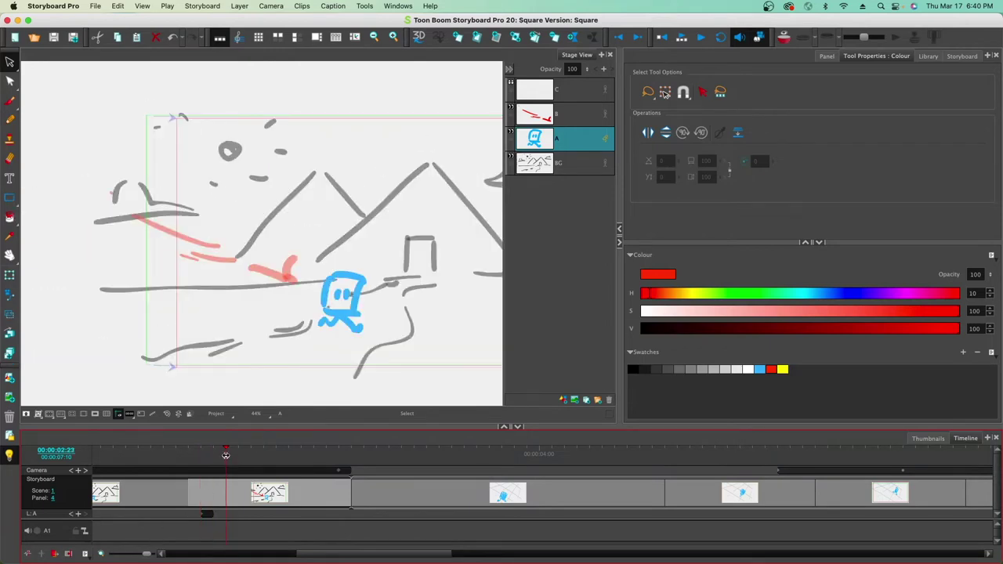
{"action": "left_click_drag", "start_coordinate": [226, 454], "coordinate": [327, 478]}
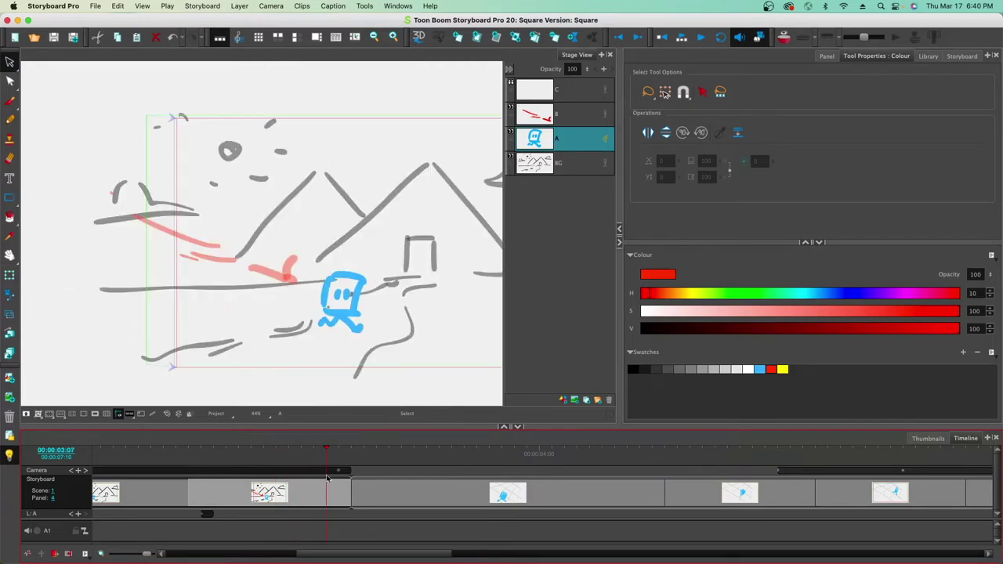
{"action": "left_click", "coordinate": [78, 513]}
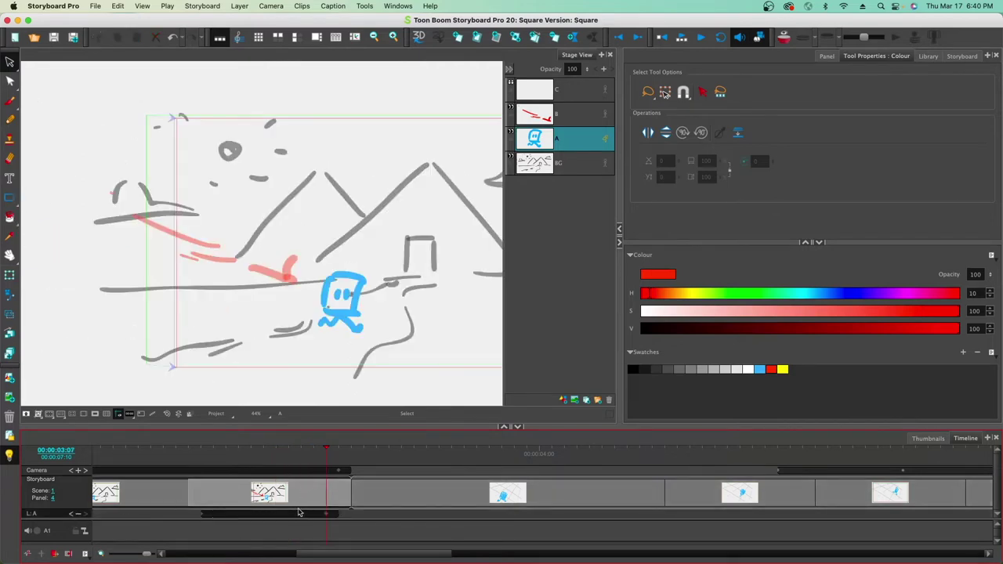
{"action": "left_click", "coordinate": [73, 514]}
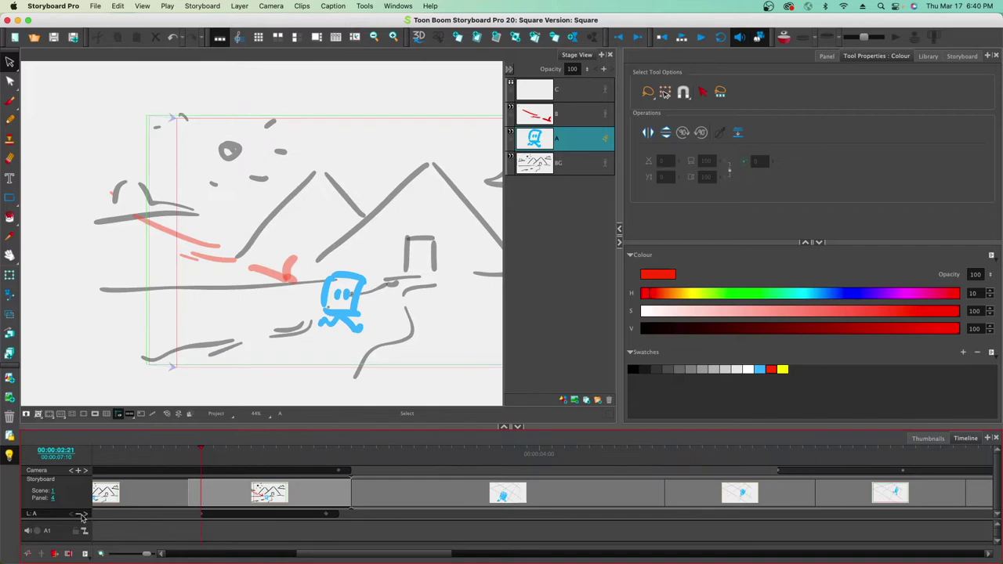
- Move layer A to the right at its second keyframe at 00:00:03:07, and scrub back through its motion
{"action": "left_click", "coordinate": [86, 515]}
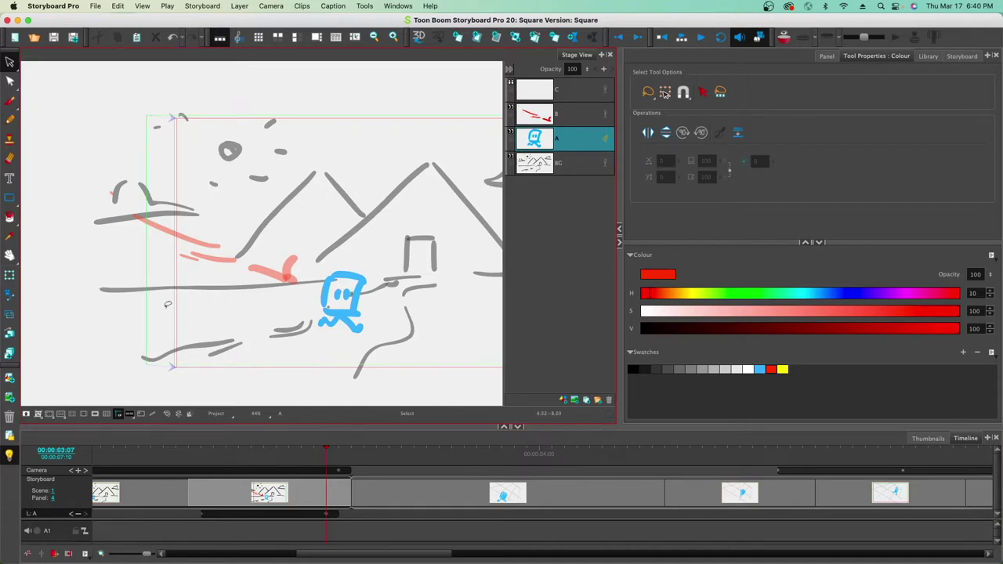
{"action": "left_click", "coordinate": [10, 274]}
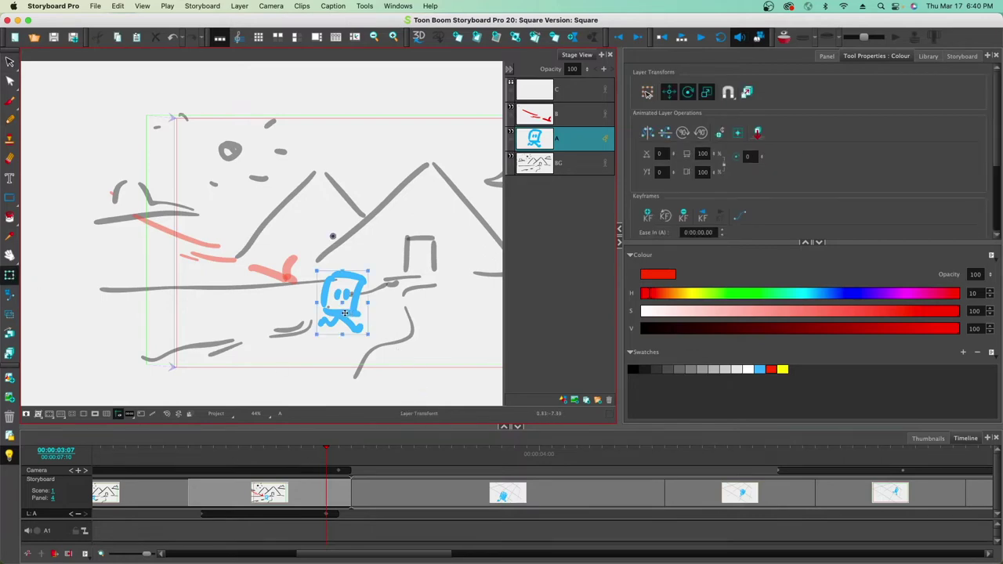
{"action": "left_click_drag", "start_coordinate": [345, 312], "coordinate": [457, 316]}
{"action": "left_click_drag", "start_coordinate": [325, 450], "coordinate": [263, 448]}
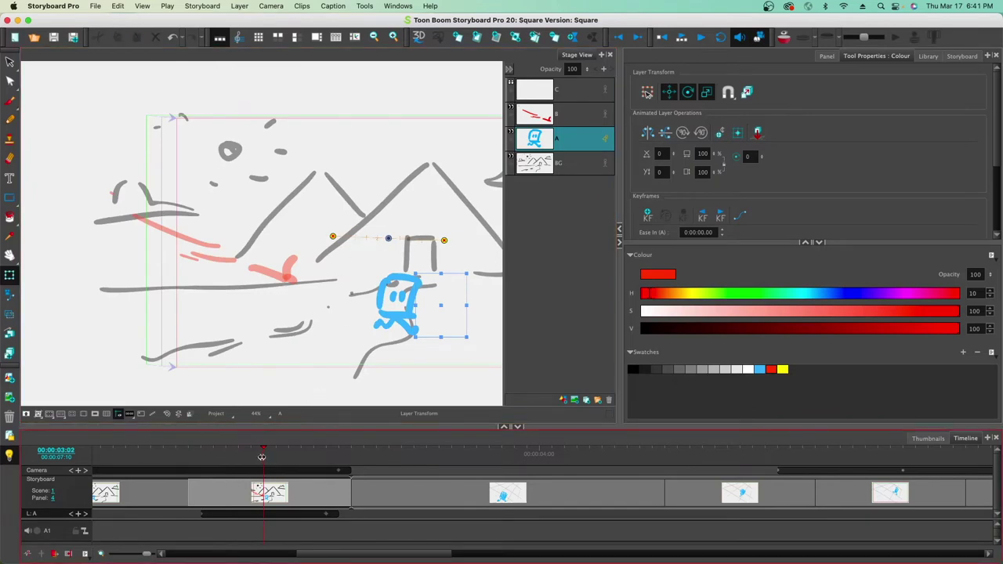
{"action": "left_click_drag", "start_coordinate": [261, 456], "coordinate": [199, 452]}
- Select layer B, turn on the onion skin, and place the playhead at 00:00:02:20 in scene 1's last panel
{"action": "left_click", "coordinate": [554, 139]}
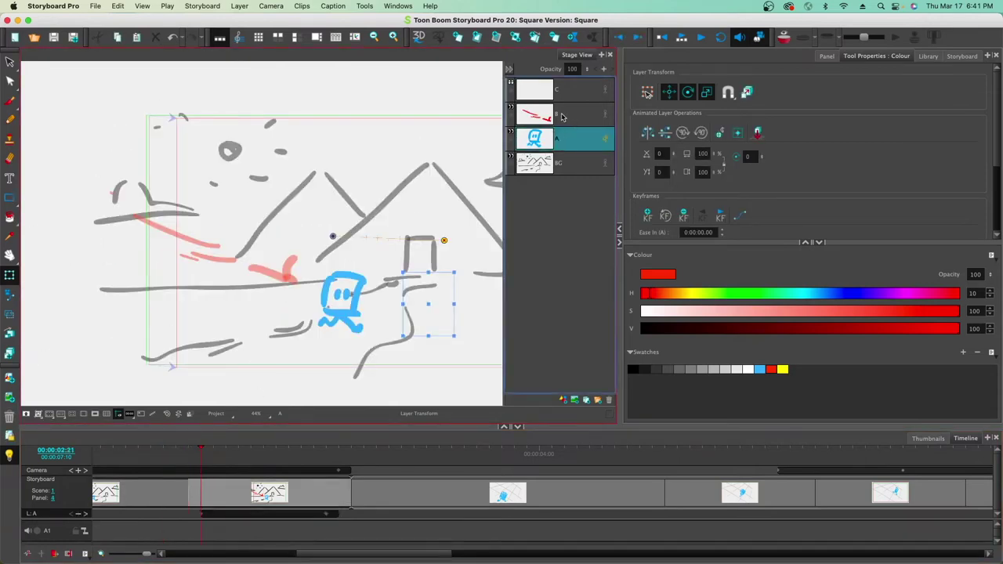
{"action": "left_click", "coordinate": [561, 115]}
{"action": "left_click_drag", "start_coordinate": [200, 451], "coordinate": [414, 470]}
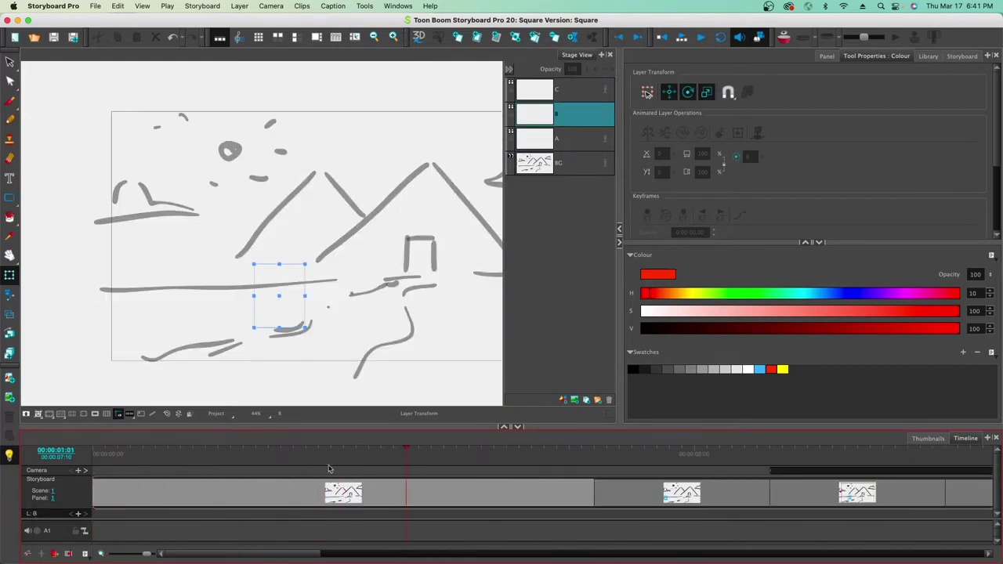
{"action": "left_click", "coordinate": [133, 554]}
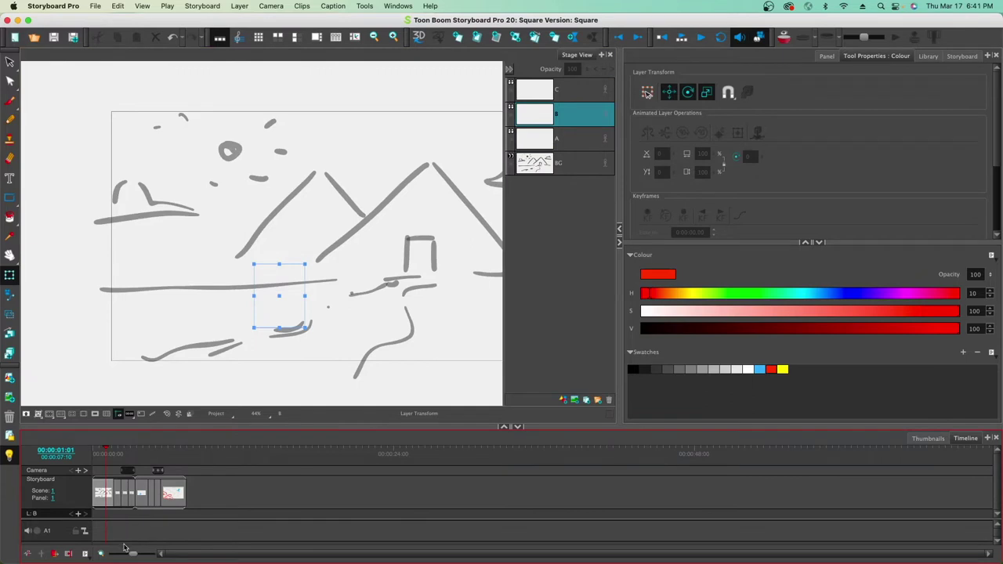
{"action": "left_click_drag", "start_coordinate": [134, 556], "coordinate": [142, 558]}
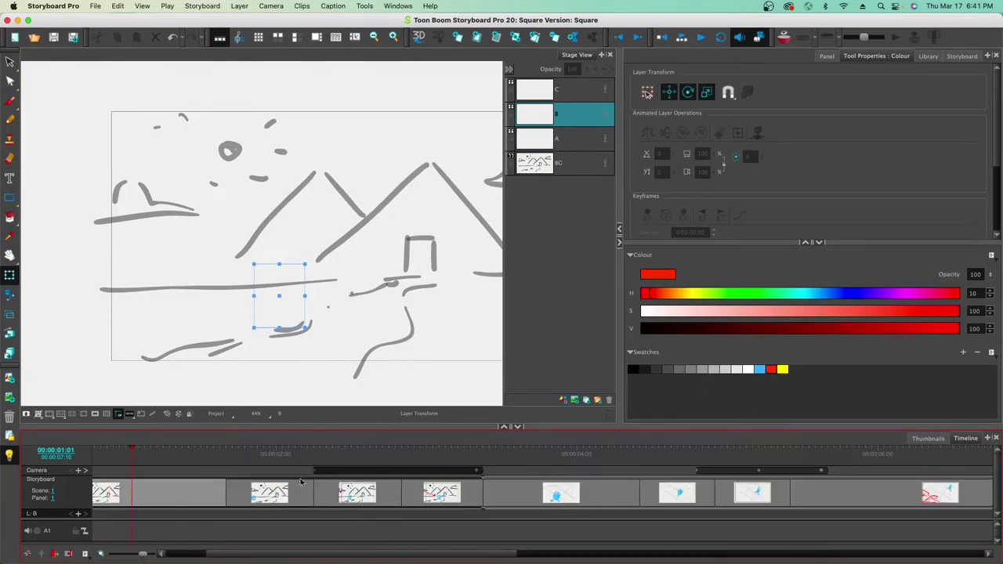
{"action": "mouse_move", "coordinate": [146, 457]}
{"action": "left_mouse_down"}
{"action": "mouse_move", "coordinate": [325, 477]}
{"action": "mouse_move", "coordinate": [235, 476]}
{"action": "mouse_move", "coordinate": [368, 482]}
{"action": "mouse_move", "coordinate": [439, 510]}
{"action": "mouse_move", "coordinate": [346, 501]}
{"action": "left_mouse_up"}
{"action": "left_click", "coordinate": [546, 115]}
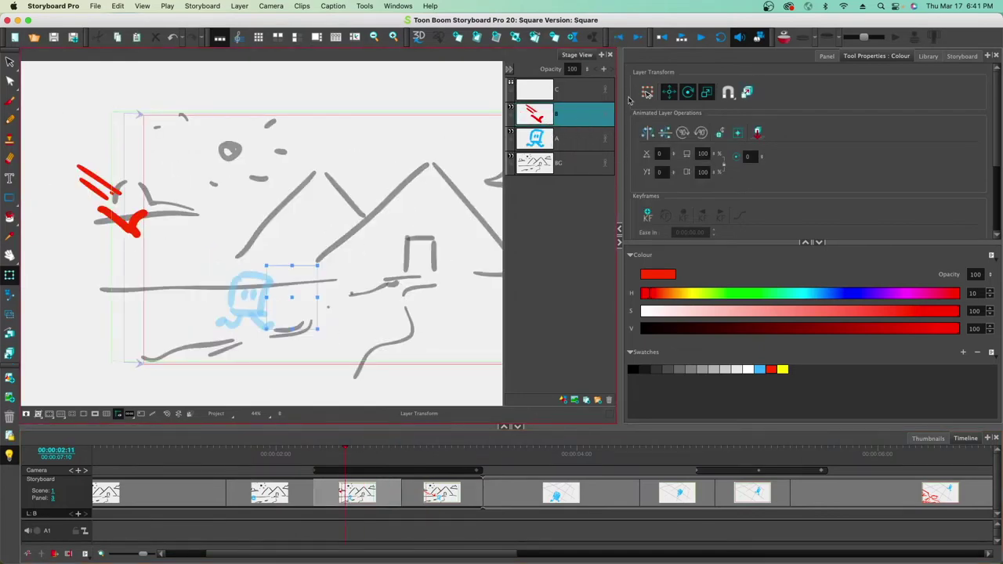
{"action": "left_click", "coordinate": [782, 38]}
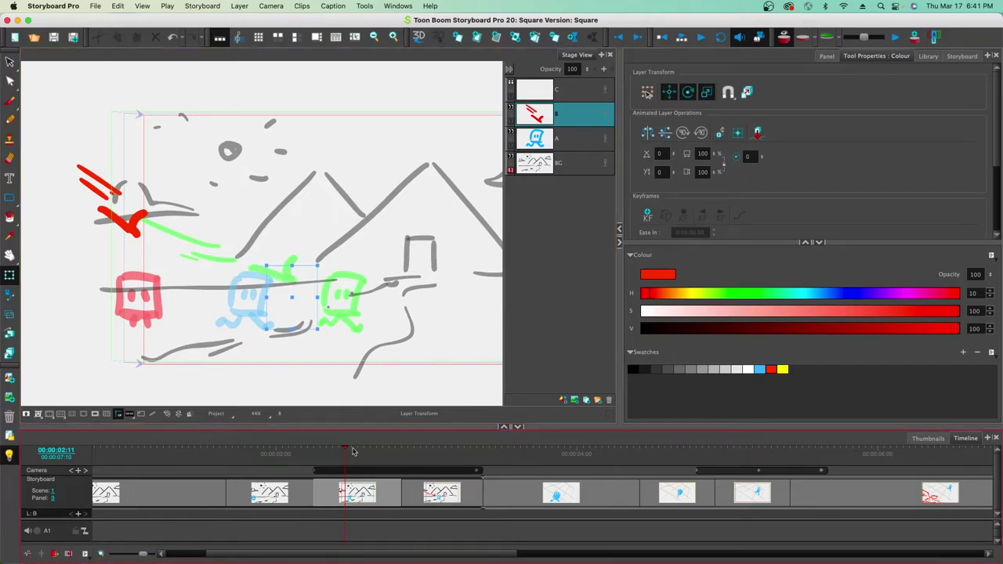
{"action": "left_click_drag", "start_coordinate": [344, 454], "coordinate": [401, 468]}
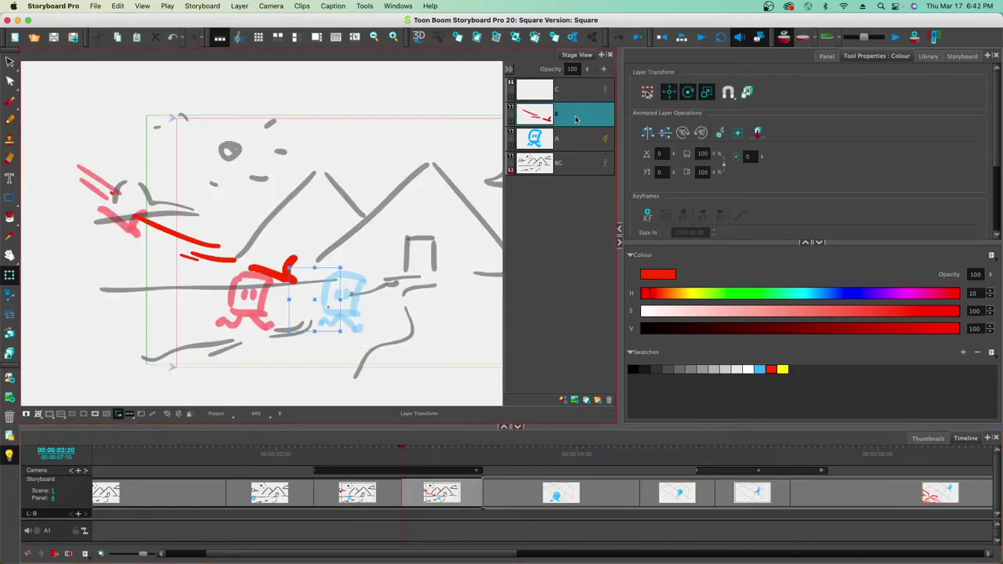
- Add a layer B keyframe at 00:00:02:20 and shift the red drawing up and to the left
{"action": "left_click", "coordinate": [272, 520]}
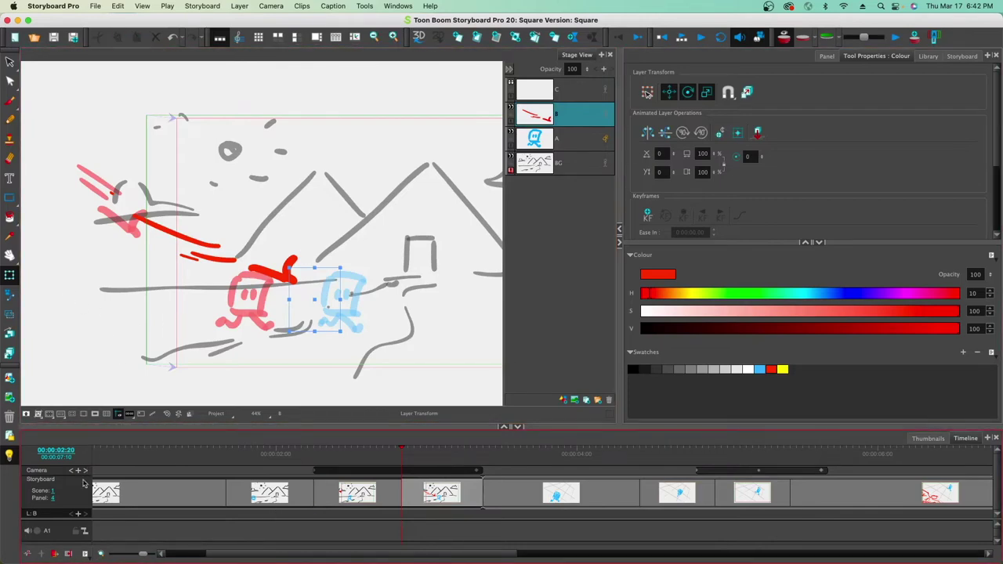
{"action": "left_click", "coordinate": [79, 515]}
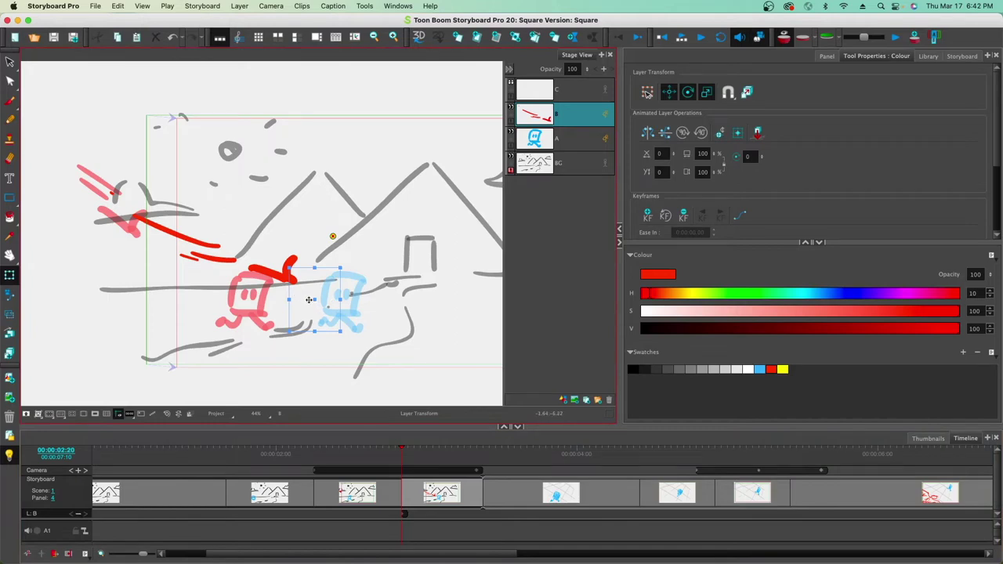
{"action": "left_click_drag", "start_coordinate": [300, 290], "coordinate": [239, 271]}
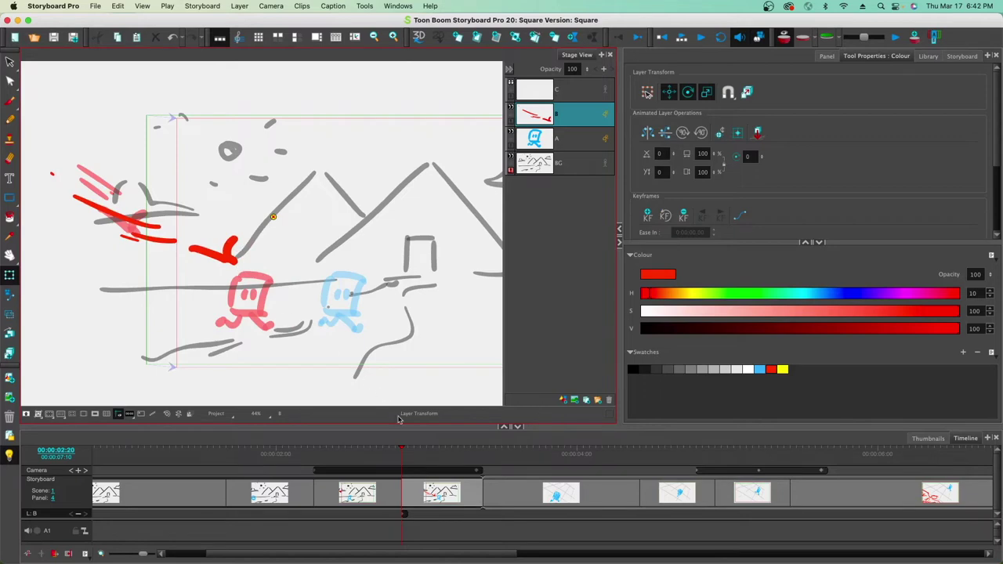
- Move layer B down and to the right at 00:00:03:07, and bend its motion path downward at 00:00:03:02
{"action": "left_click_drag", "start_coordinate": [401, 450], "coordinate": [470, 472]}
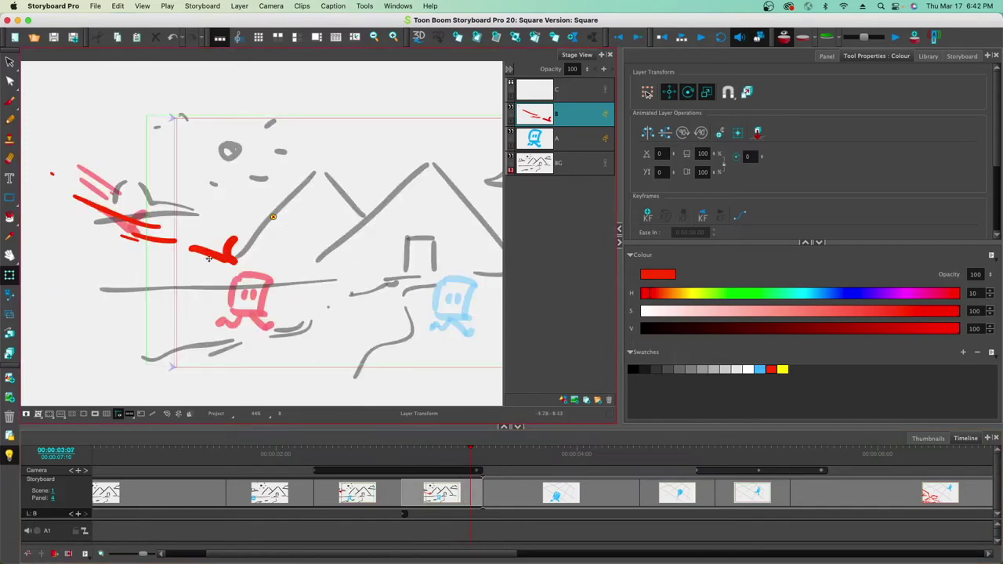
{"action": "left_click_drag", "start_coordinate": [215, 253], "coordinate": [364, 292]}
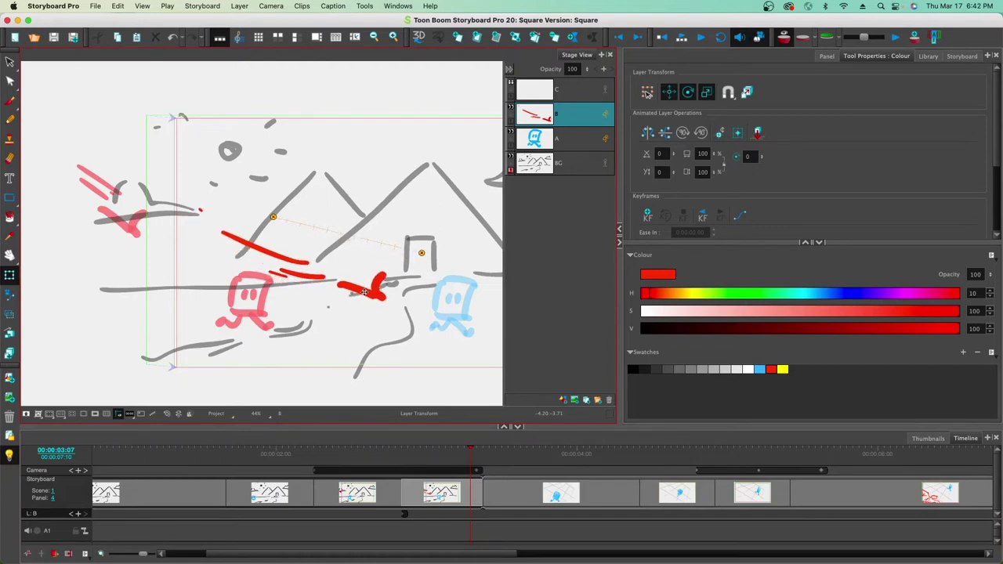
{"action": "left_click_drag", "start_coordinate": [369, 293], "coordinate": [370, 295]}
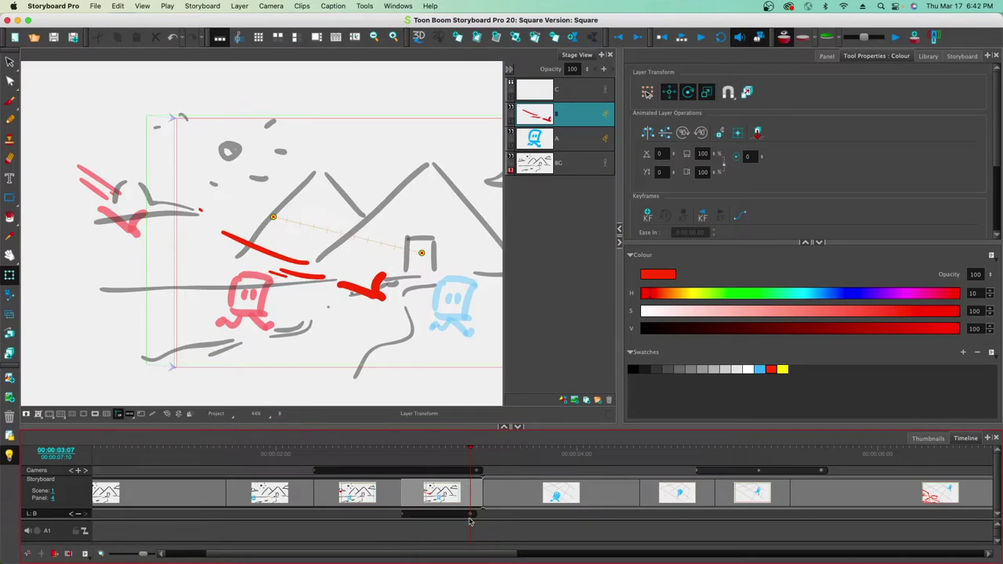
{"action": "mouse_move", "coordinate": [469, 454]}
{"action": "left_mouse_down"}
{"action": "mouse_move", "coordinate": [369, 454]}
{"action": "mouse_move", "coordinate": [489, 454]}
{"action": "mouse_move", "coordinate": [372, 453]}
{"action": "mouse_move", "coordinate": [447, 461]}
{"action": "mouse_move", "coordinate": [438, 460]}
{"action": "left_mouse_up"}
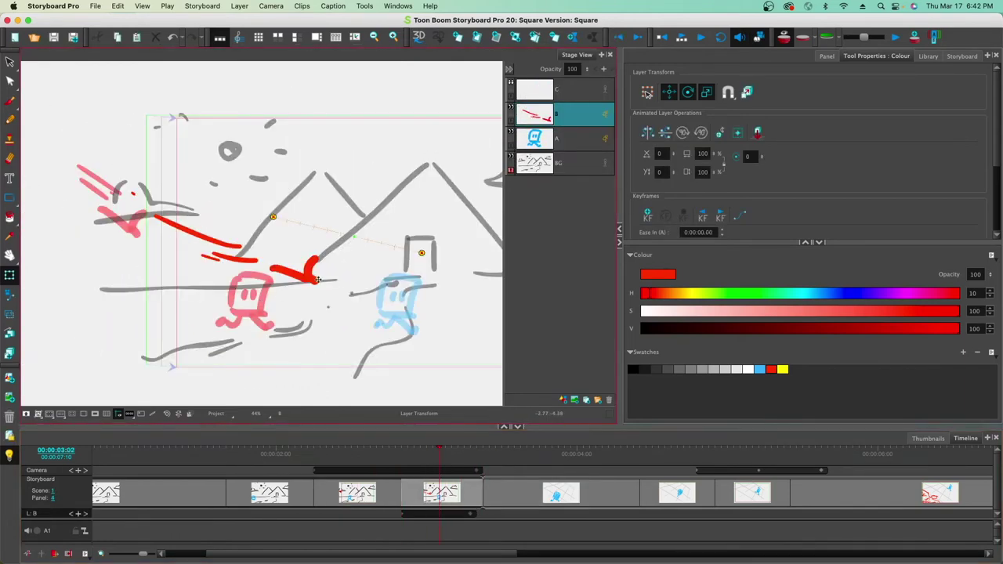
{"action": "left_click_drag", "start_coordinate": [304, 272], "coordinate": [288, 286]}
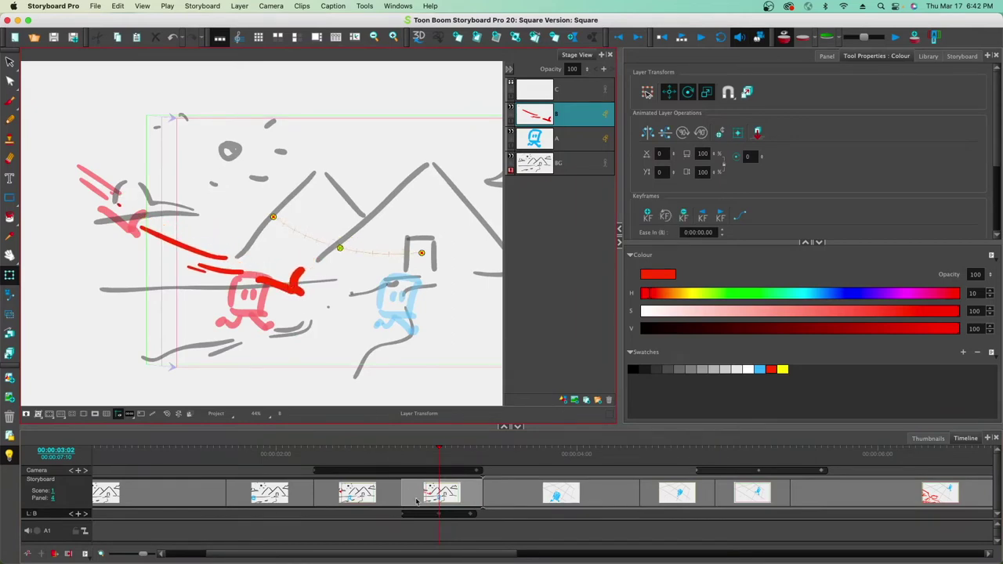
- Shift layer B further up and left at its first keyframe, and nudge it slightly up and left at its last keyframe
{"action": "left_click", "coordinate": [72, 514]}
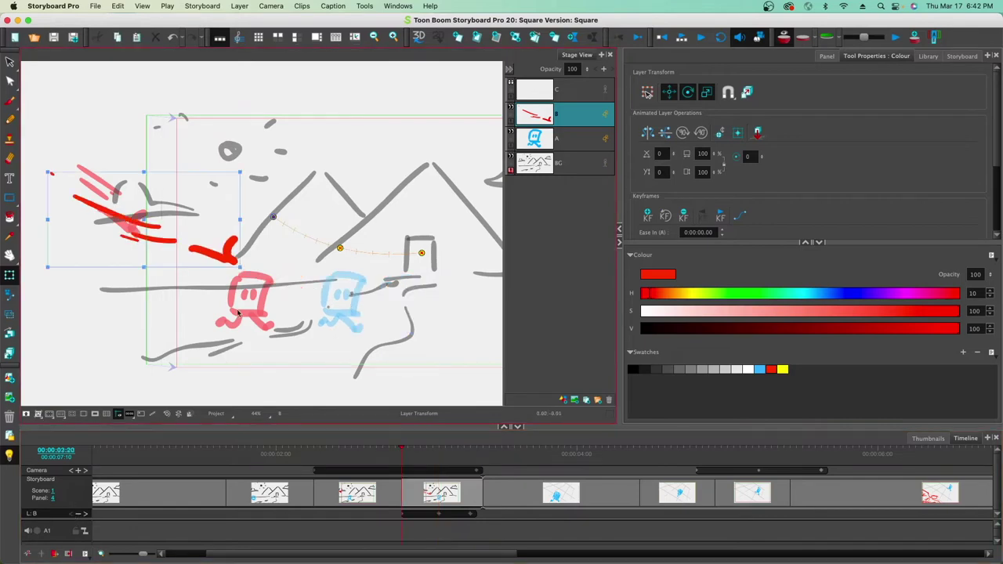
{"action": "key", "text": "shift+l"}
{"action": "key", "text": "shift+l"}
{"action": "mouse_move", "coordinate": [226, 250]}
{"action": "left_mouse_down"}
{"action": "mouse_move", "coordinate": [213, 237]}
{"action": "mouse_move", "coordinate": [173, 237]}
{"action": "left_mouse_up"}
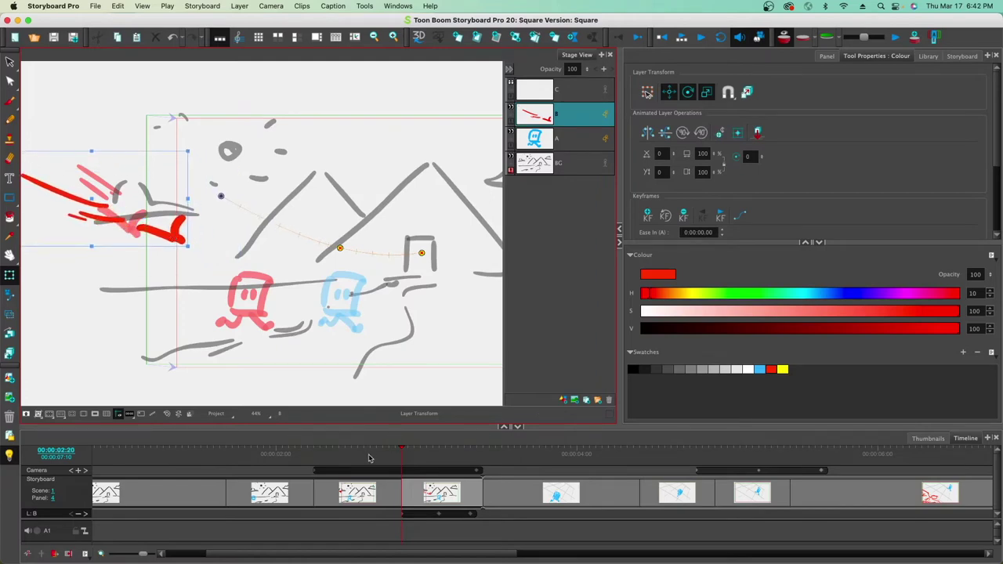
{"action": "key", "text": "Return"}
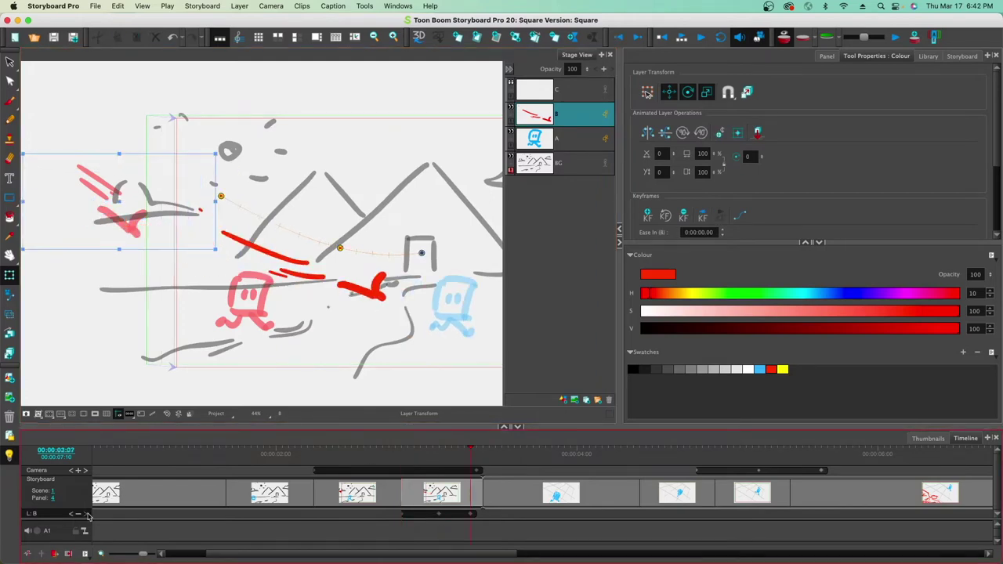
{"action": "mouse_move", "coordinate": [381, 291]}
{"action": "left_mouse_down"}
{"action": "mouse_move", "coordinate": [368, 291]}
{"action": "mouse_move", "coordinate": [377, 289]}
{"action": "left_mouse_up"}
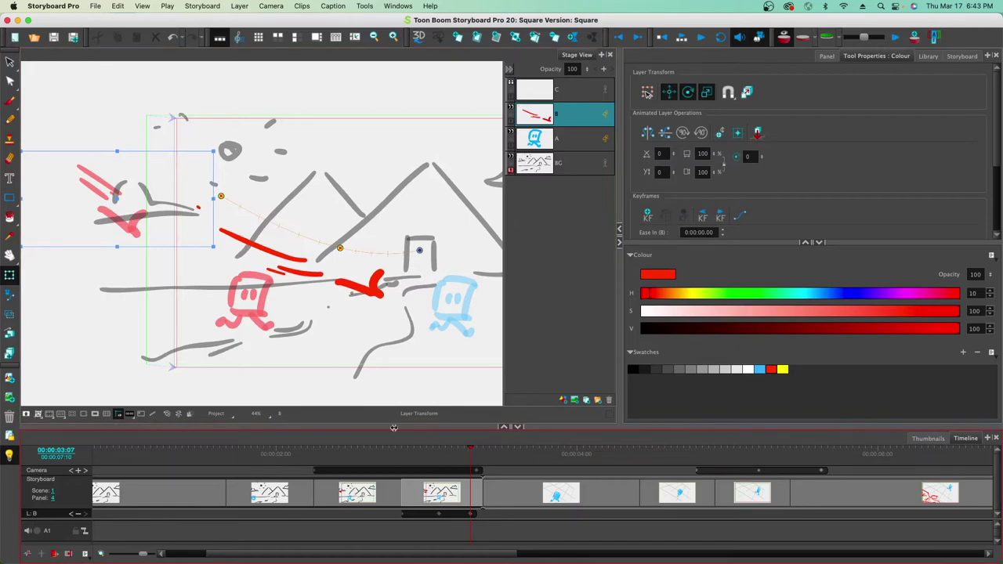
- Scrub the Timeline through scene 2's animation and back to the start of the storyboard
{"action": "left_click_drag", "start_coordinate": [470, 453], "coordinate": [561, 453]}
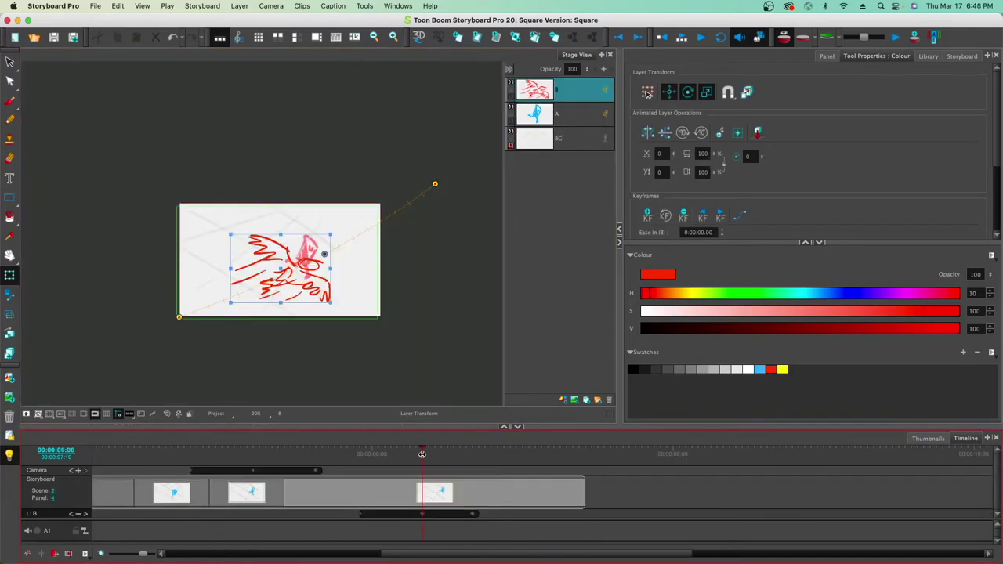
{"action": "left_click_drag", "start_coordinate": [422, 453], "coordinate": [152, 436]}
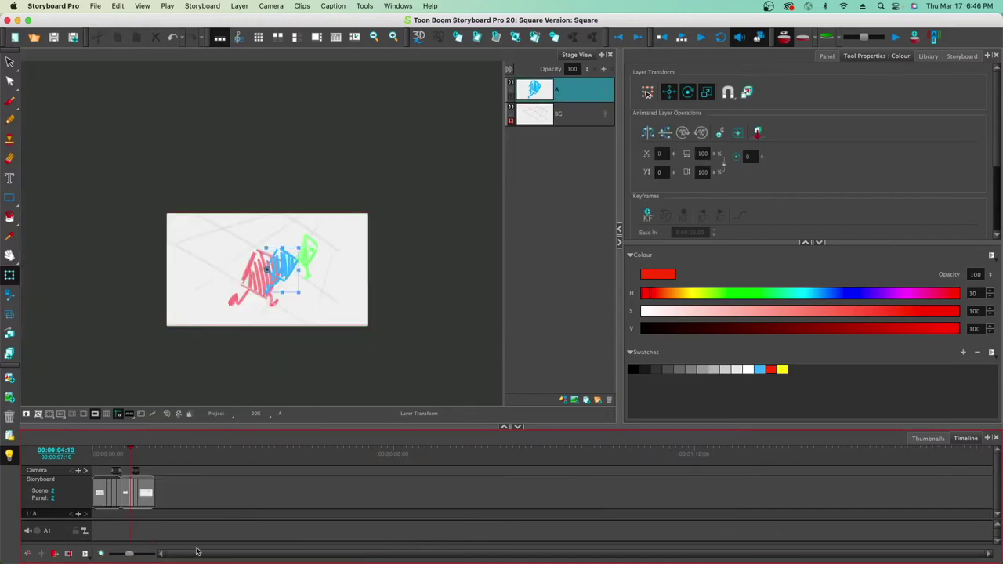
{"action": "mouse_move", "coordinate": [129, 453]}
{"action": "left_mouse_down"}
{"action": "mouse_move", "coordinate": [87, 452]}
{"action": "mouse_move", "coordinate": [152, 466]}
{"action": "mouse_move", "coordinate": [78, 456]}
{"action": "mouse_move", "coordinate": [152, 460]}
{"action": "mouse_move", "coordinate": [94, 458]}
{"action": "left_mouse_up"}
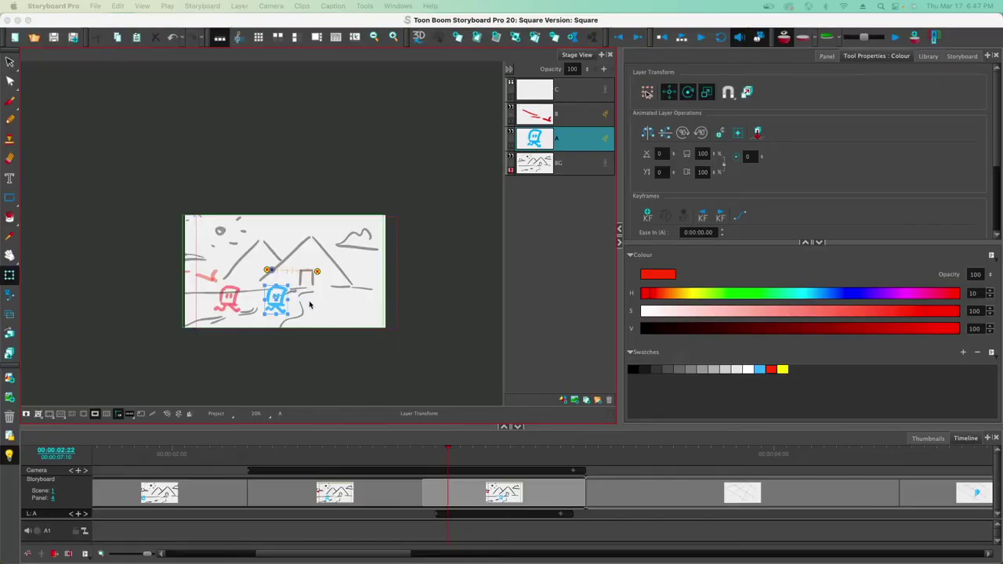
- Enlarge and reposition the Stage View, turn off the onion skin, and move the playhead to 00:00:02:19 in scene 1's panel 3
{"action": "left_click", "coordinate": [283, 206]}
{"action": "key", "text": "2"}
{"action": "key", "text": "2"}
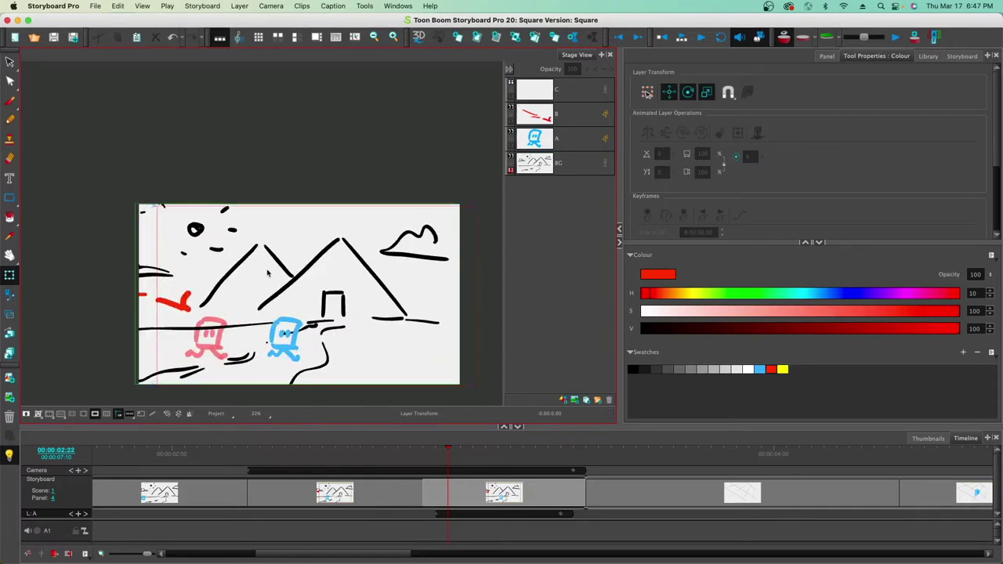
{"action": "left_click_drag", "start_coordinate": [264, 278], "coordinate": [226, 209]}
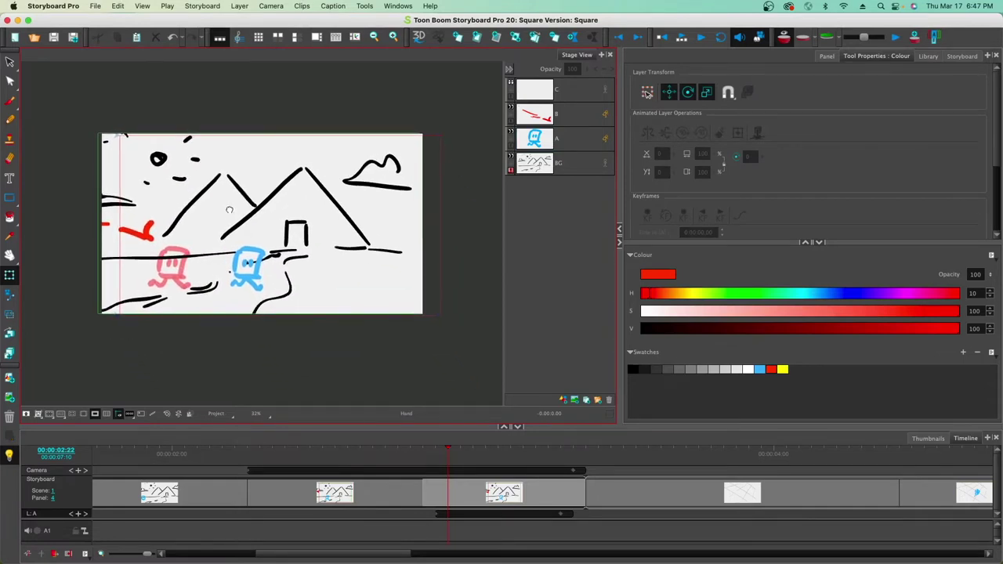
{"action": "left_click", "coordinate": [783, 37]}
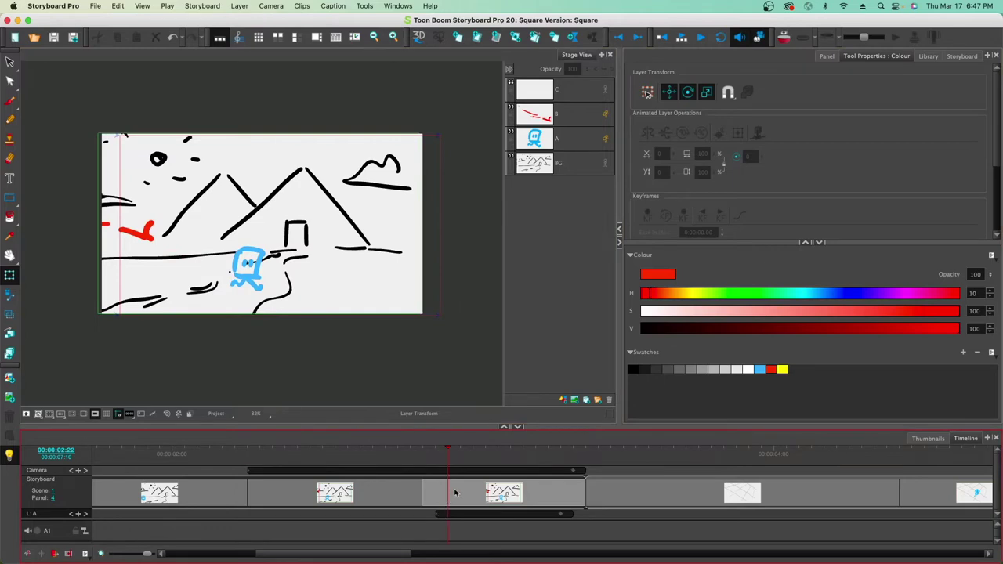
{"action": "left_click_drag", "start_coordinate": [446, 456], "coordinate": [410, 458]}
{"action": "left_click", "coordinate": [223, 213]}
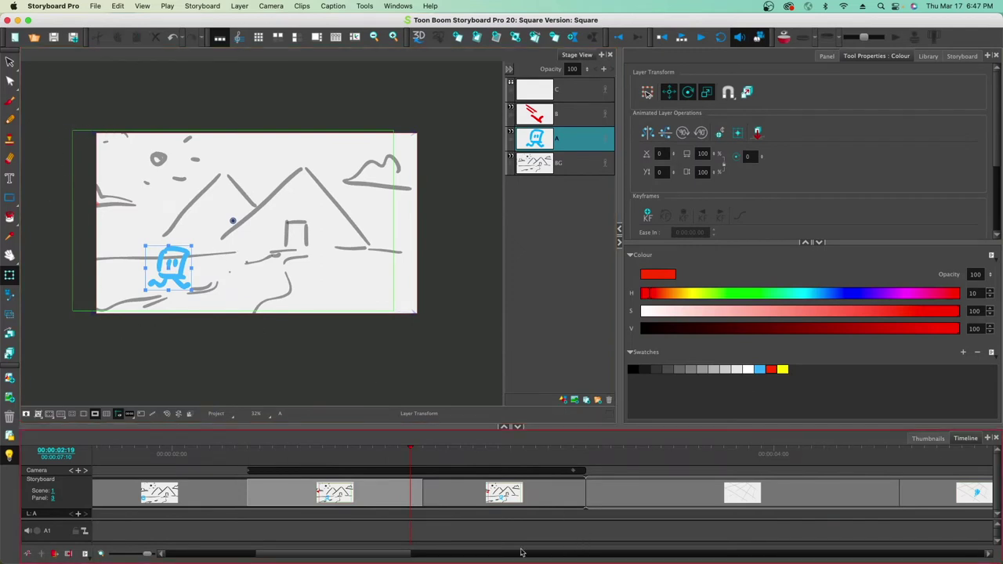
- Step forward frame by frame from the end of scene 1's panel 3 into scene 2's panel 3 to check the animation
{"action": "key", "text": "period"}
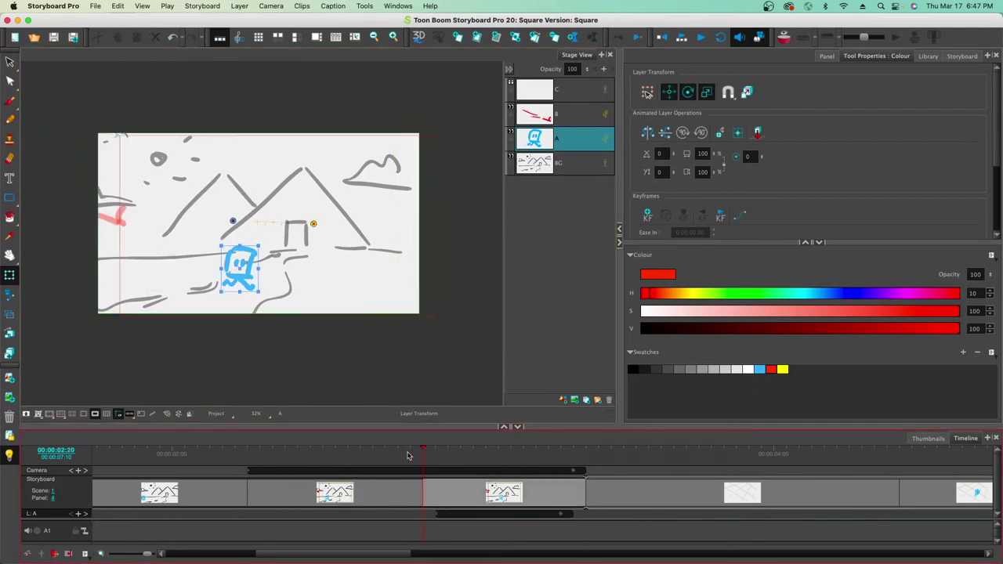
{"action": "key", "text": "period"}
{"action": "key", "text": "period"}
{"action": "key", "text": "period"}
{"action": "key", "text": "period"}
{"action": "key", "text": "period"}
{"action": "key", "text": "period"}
{"action": "key", "text": "period"}
{"action": "key", "text": "period"}
{"action": "key", "text": "period"}
{"action": "key", "text": "period"}
{"action": "key", "text": "period"}
{"action": "key", "text": "period"}
{"action": "key", "text": "period"}
{"action": "key", "text": "period"}
{"action": "key", "text": "period"}
{"action": "key", "text": "period"}
{"action": "key", "text": "period"}
{"action": "key", "text": "period"}
{"action": "key", "text": "period"}
{"action": "key", "text": "period"}
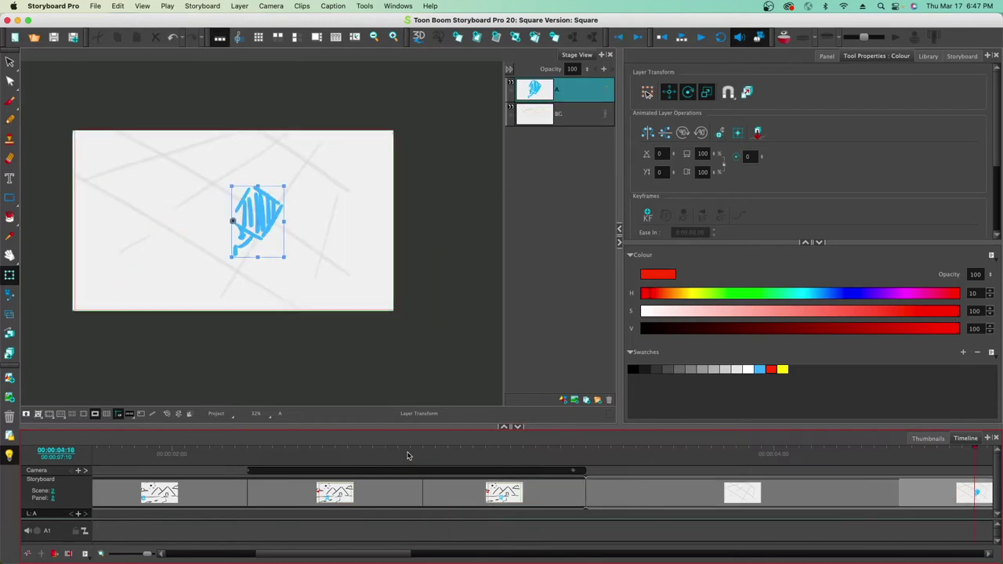
{"action": "key", "text": "period"}
{"action": "key", "text": "period"}
{"action": "key", "text": "period"}
{"action": "key", "text": "period"}
{"action": "key", "text": "period"}
{"action": "key", "text": "period"}
{"action": "key", "text": "period"}
{"action": "key", "text": "period"}
{"action": "key", "text": "period"}
{"action": "key", "text": "period"}
{"action": "key", "text": "period"}
{"action": "key", "text": "period"}
{"action": "key", "text": "period"}
{"action": "key", "text": "period"}
{"action": "key", "text": "period"}
{"action": "key", "text": "period"}
{"action": "key", "text": "period"}
{"action": "key", "text": "period"}
{"action": "key", "text": "period"}
{"action": "key", "text": "period"}
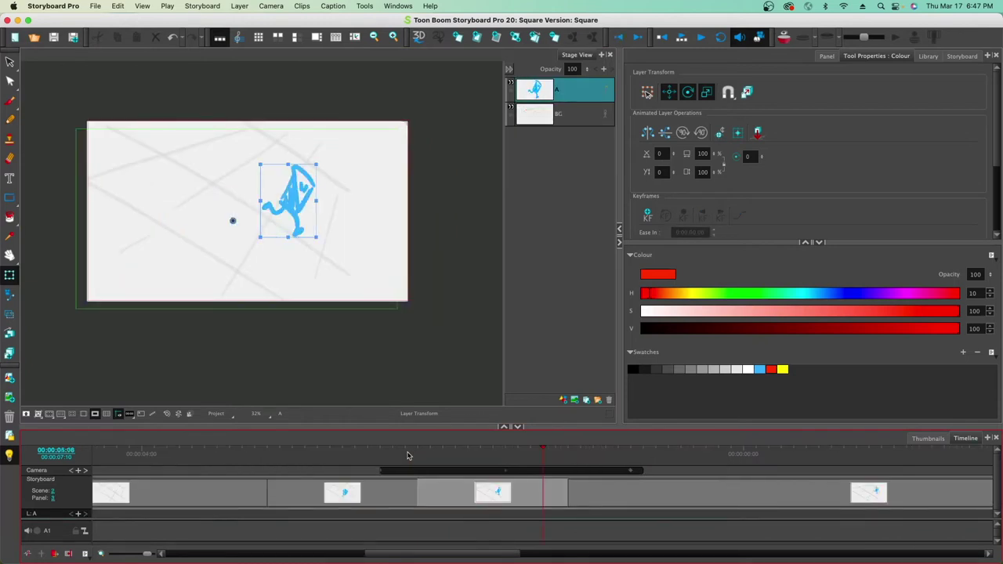
- Step backward frame by frame from scene 2's panel 3 to scene 1's panel 3 to review the motion in reverse
{"action": "left_click", "coordinate": [262, 311]}
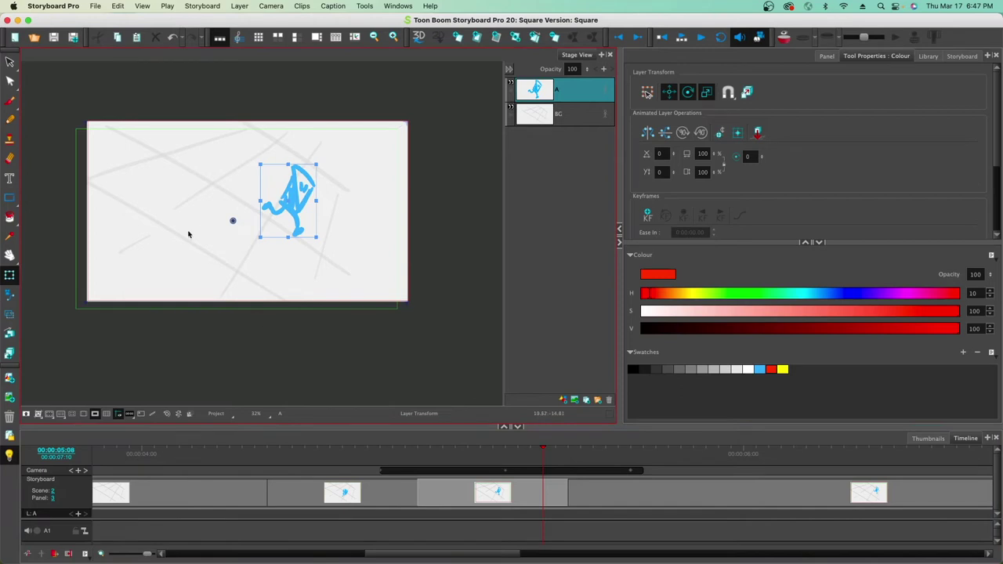
{"action": "key", "text": "comma"}
{"action": "key", "text": "comma"}
{"action": "key", "text": "comma"}
{"action": "key", "text": "comma"}
{"action": "key", "text": "comma"}
{"action": "key", "text": "comma"}
{"action": "key", "text": "comma"}
{"action": "key", "text": "comma"}
{"action": "key", "text": "comma"}
{"action": "key", "text": "comma"}
{"action": "key", "text": "comma"}
{"action": "key", "text": "comma"}
{"action": "key", "text": "comma"}
{"action": "key", "text": "comma"}
{"action": "key", "text": "comma"}
{"action": "key", "text": "comma"}
{"action": "key", "text": "comma"}
{"action": "key", "text": "comma"}
{"action": "key", "text": "comma"}
{"action": "key", "text": "comma"}
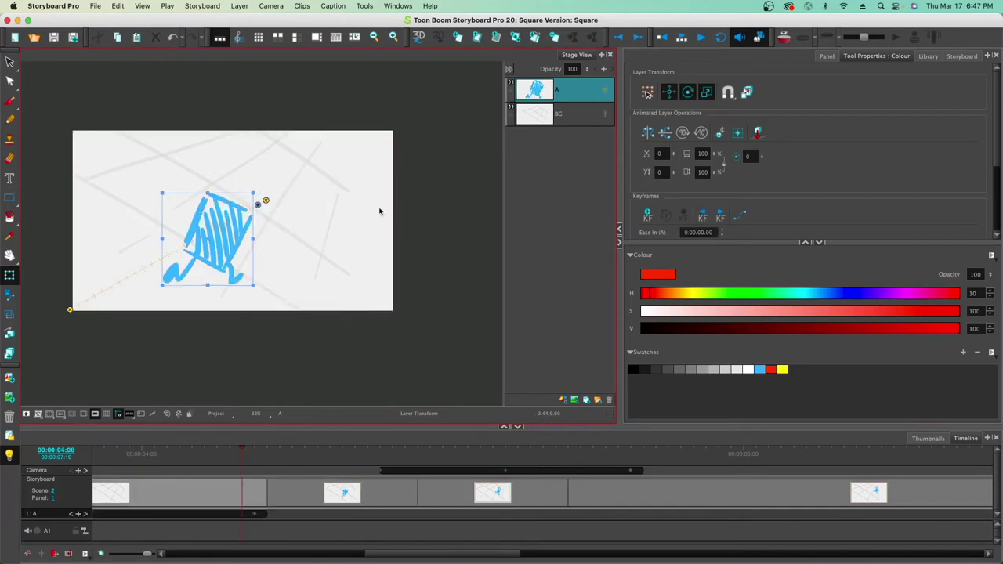
{"action": "key", "text": "comma"}
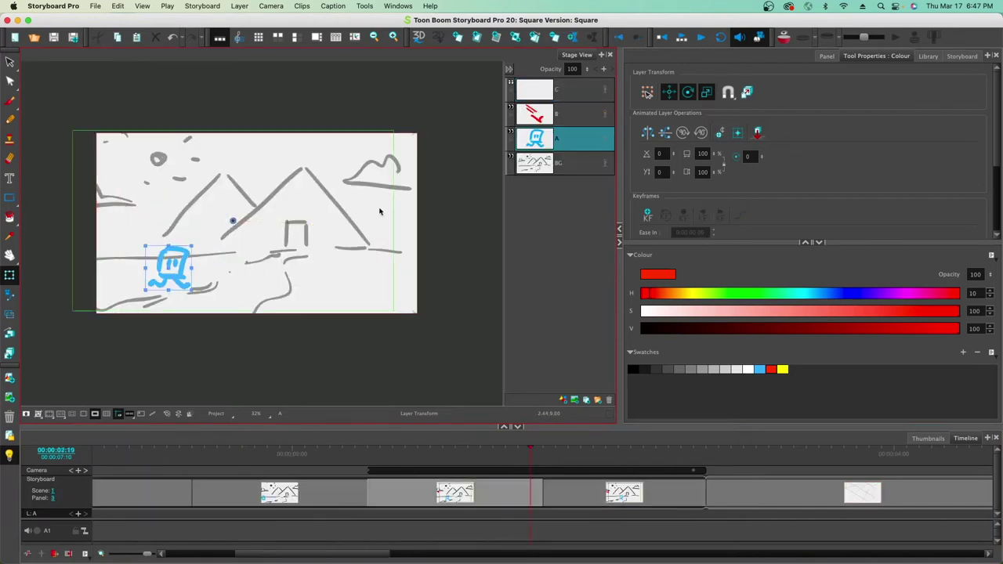
- Step forward frame by frame from the end of scene 1's panel 3 through panel 4 into scene 2's panel 1
{"action": "key", "text": "period"}
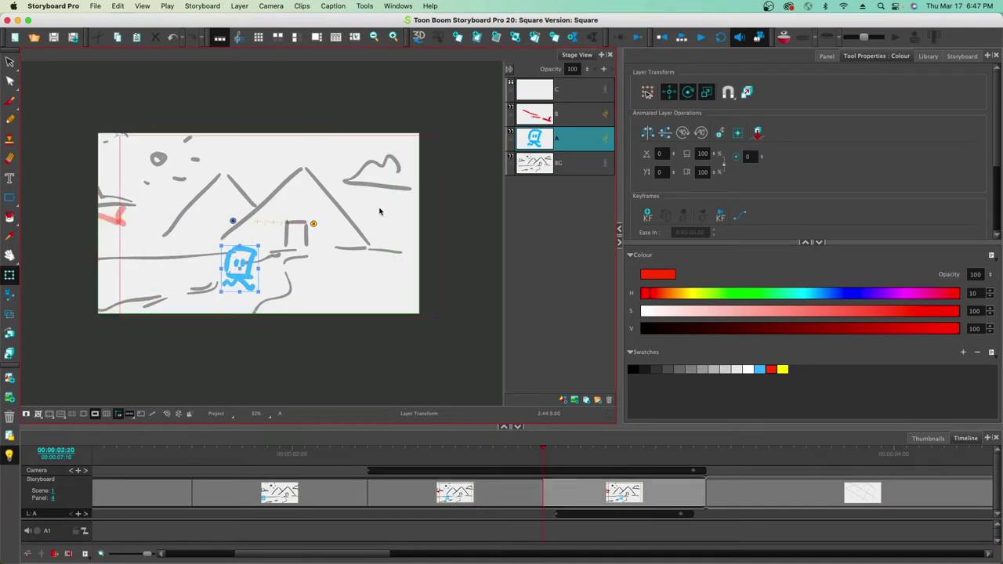
{"action": "key", "text": "period"}
{"action": "key", "text": "period"}
{"action": "key", "text": "period"}
{"action": "key", "text": "period"}
{"action": "key", "text": "period"}
{"action": "key", "text": "period"}
{"action": "key", "text": "period"}
{"action": "key", "text": "period"}
{"action": "key", "text": "period"}
{"action": "key", "text": "period"}
{"action": "key", "text": "period"}
{"action": "key", "text": "period"}
{"action": "key", "text": "period"}
{"action": "key", "text": "period"}
{"action": "key", "text": "period"}
{"action": "key", "text": "period"}
{"action": "key", "text": "period"}
{"action": "key", "text": "period"}
{"action": "key", "text": "period"}
{"action": "key", "text": "period"}
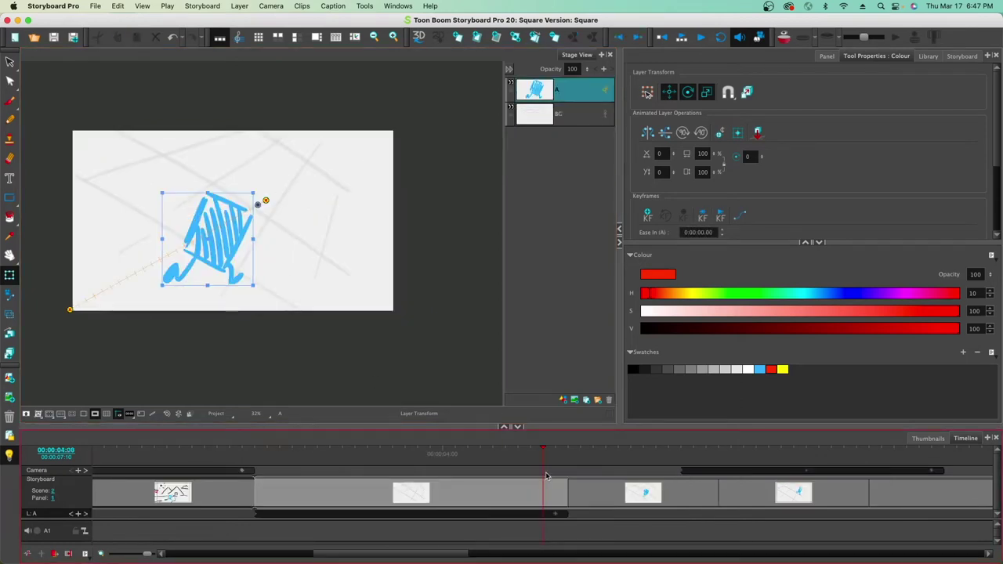
- Add snapshots to scene 2's panel 1 at 00:00:03:10, 00:00:03:22 and 00:00:04:09
{"action": "left_click_drag", "start_coordinate": [544, 458], "coordinate": [274, 447]}
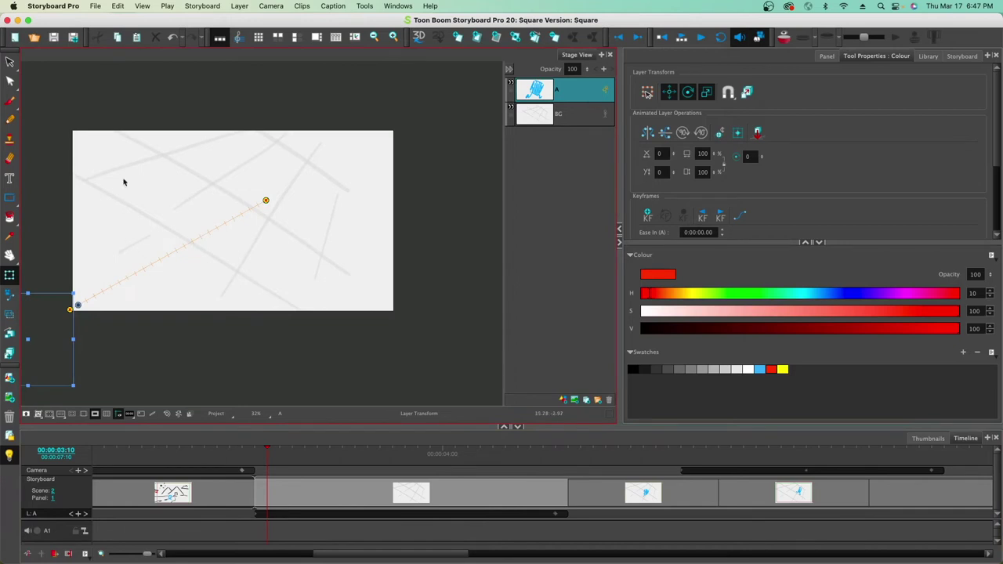
{"action": "right_click", "coordinate": [269, 500]}
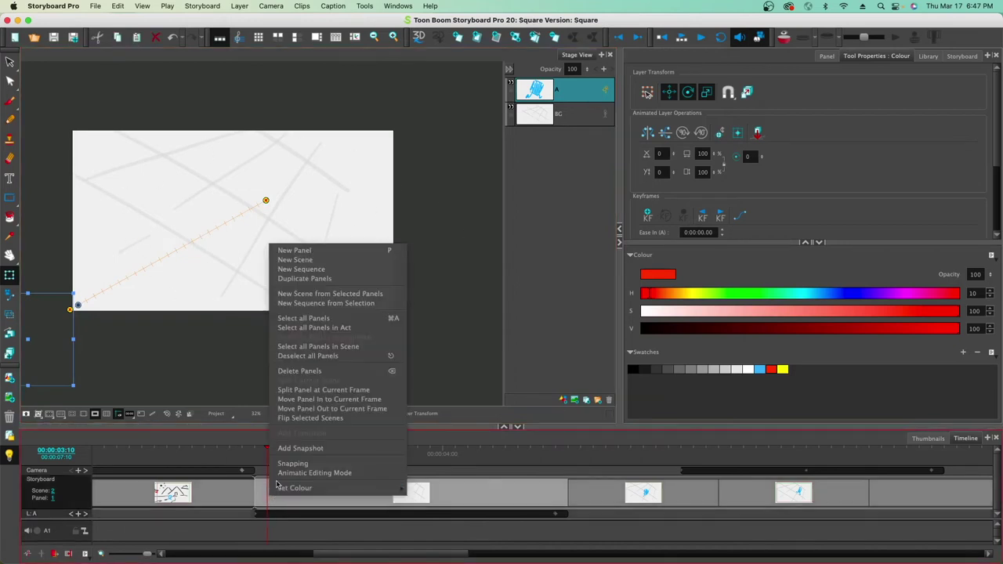
{"action": "left_click", "coordinate": [286, 450]}
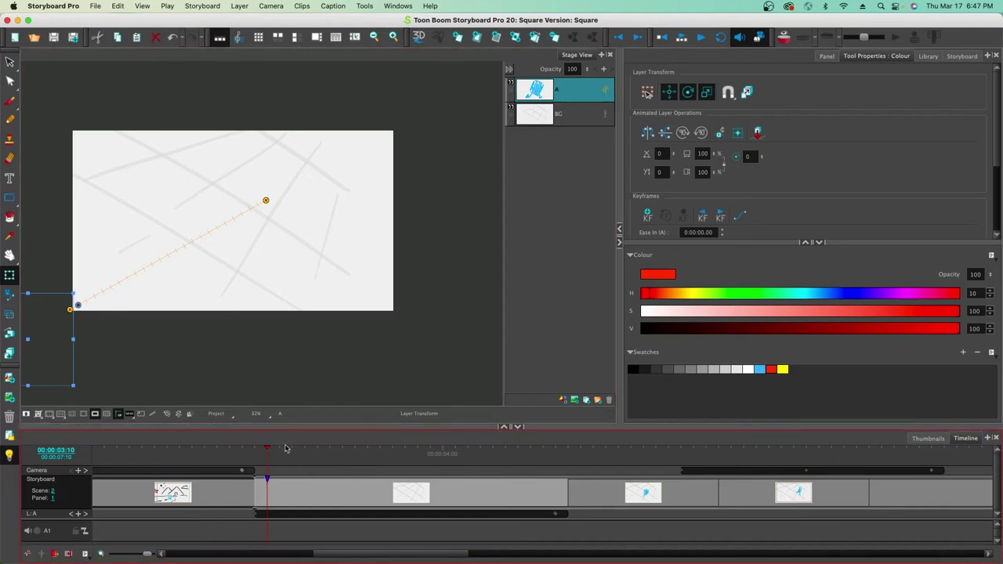
{"action": "mouse_move", "coordinate": [268, 456]}
{"action": "left_mouse_down"}
{"action": "mouse_move", "coordinate": [354, 464]}
{"action": "mouse_move", "coordinate": [416, 486]}
{"action": "left_mouse_up"}
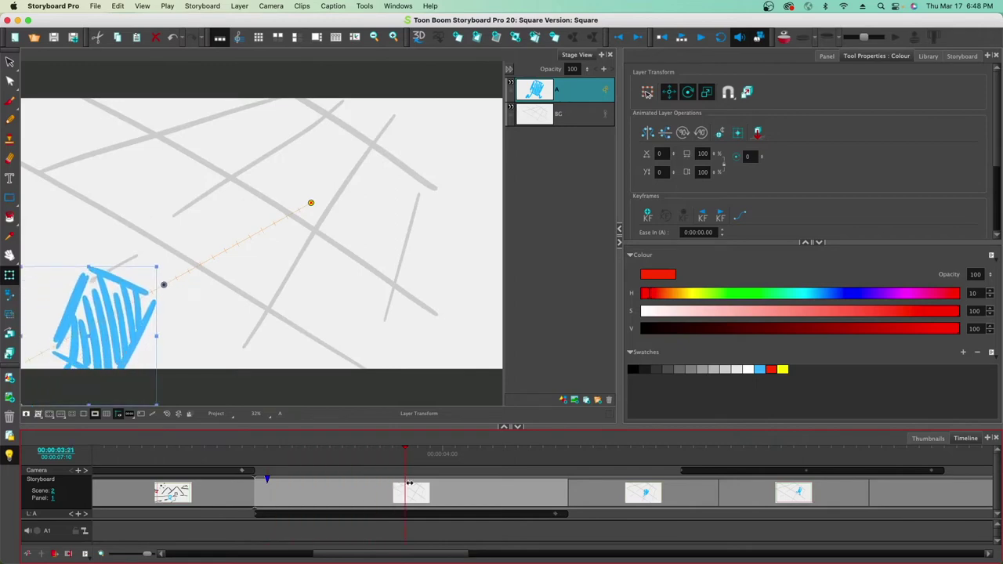
{"action": "right_click", "coordinate": [417, 488]}
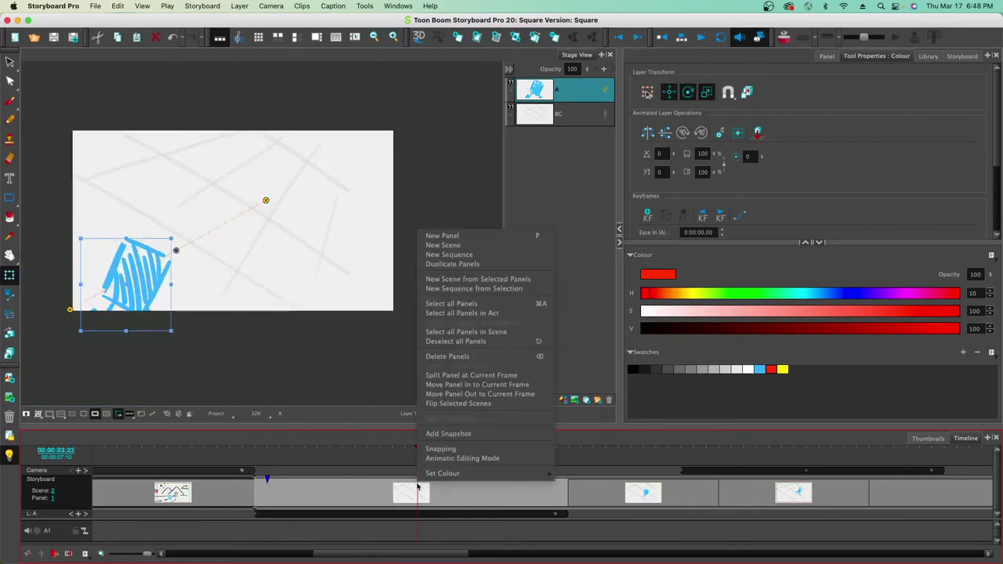
{"action": "left_click", "coordinate": [439, 435]}
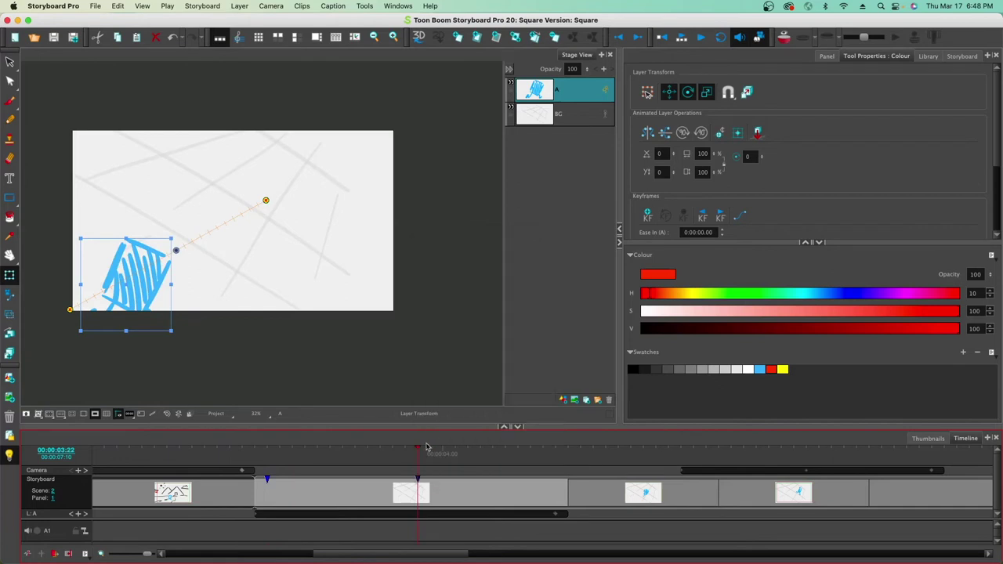
{"action": "mouse_move", "coordinate": [417, 456]}
{"action": "left_mouse_down"}
{"action": "mouse_move", "coordinate": [570, 468]}
{"action": "mouse_move", "coordinate": [527, 467]}
{"action": "mouse_move", "coordinate": [557, 468]}
{"action": "left_mouse_up"}
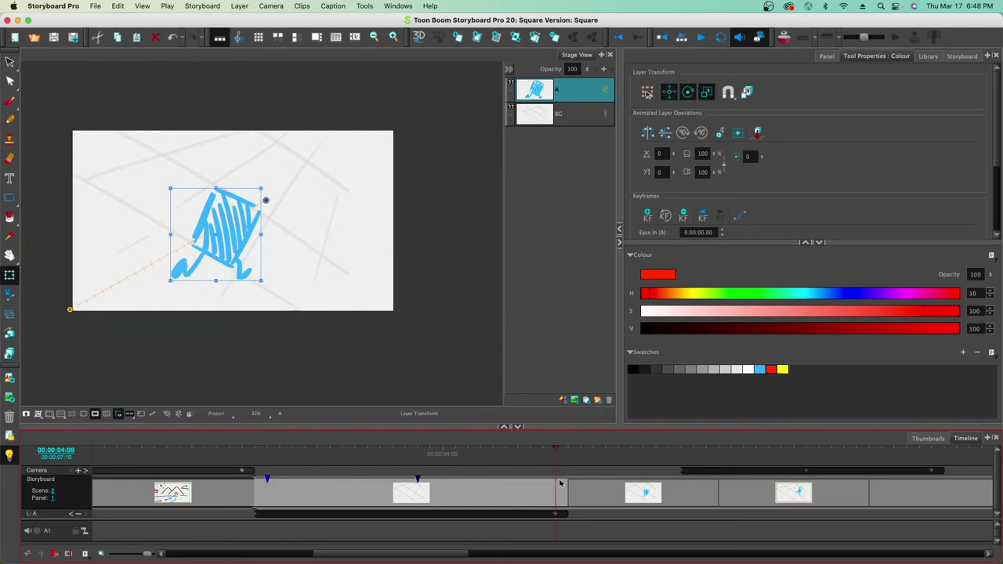
{"action": "right_click", "coordinate": [555, 483]}
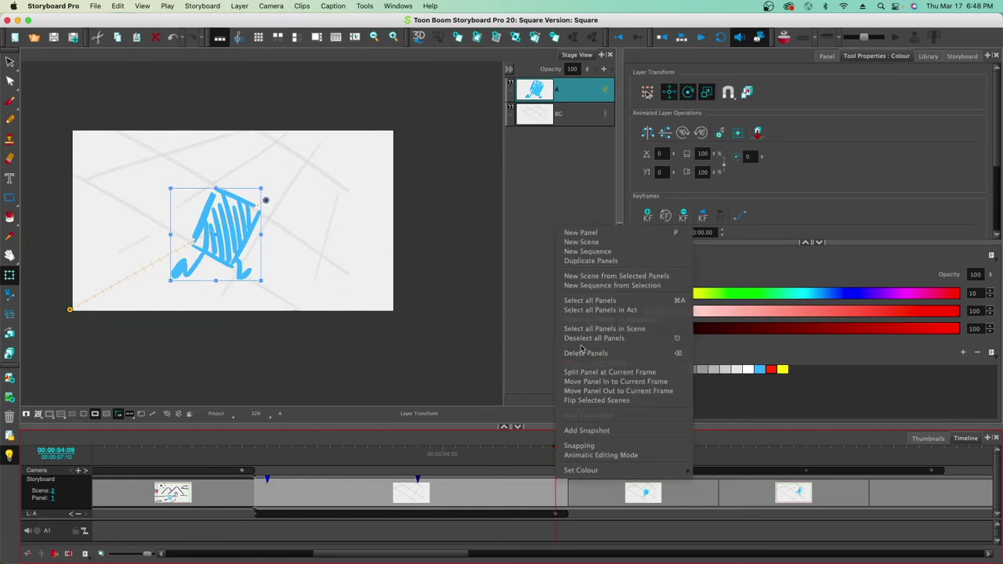
{"action": "left_click", "coordinate": [577, 432]}
- Add snapshots to scene 2's panel 4 at 00:00:05:12 and 00:00:05:19
{"action": "left_click_drag", "start_coordinate": [423, 560], "coordinate": [514, 561]}
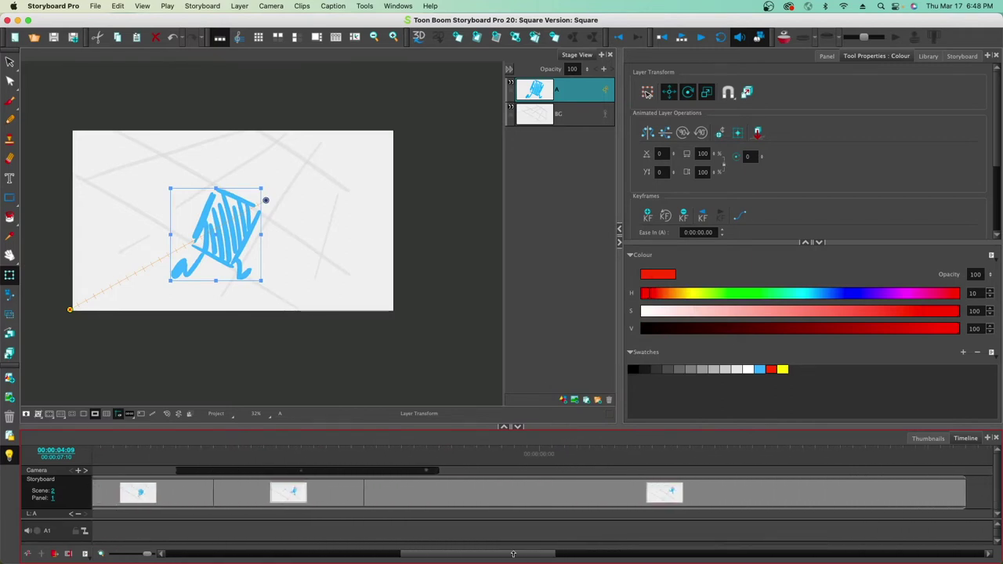
{"action": "left_click", "coordinate": [278, 453]}
{"action": "mouse_move", "coordinate": [275, 452]}
{"action": "left_mouse_down"}
{"action": "mouse_move", "coordinate": [739, 515]}
{"action": "mouse_move", "coordinate": [511, 492]}
{"action": "mouse_move", "coordinate": [329, 490]}
{"action": "mouse_move", "coordinate": [393, 488]}
{"action": "left_mouse_up"}
{"action": "right_click", "coordinate": [393, 488]}
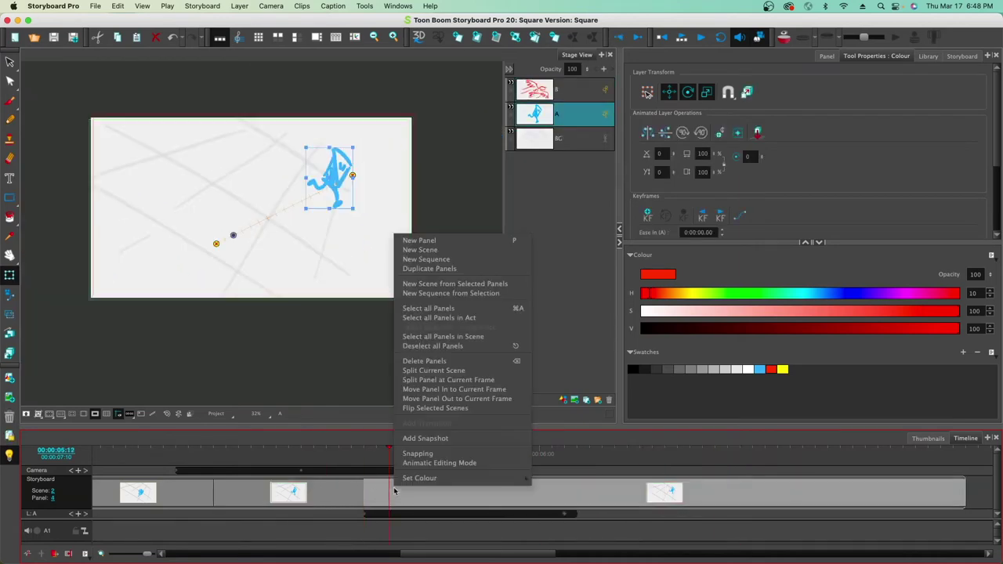
{"action": "left_click", "coordinate": [424, 439]}
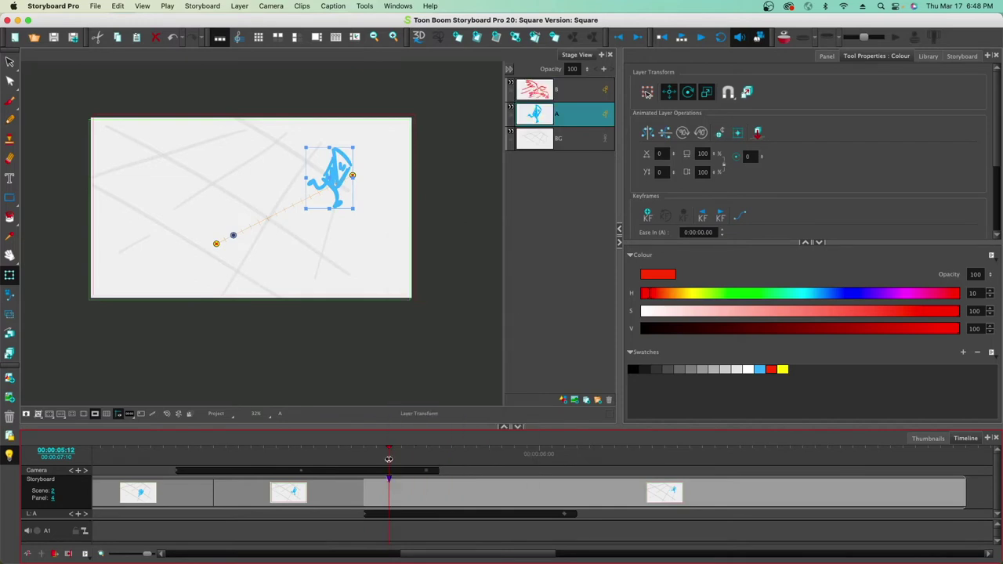
{"action": "left_click_drag", "start_coordinate": [389, 459], "coordinate": [486, 476]}
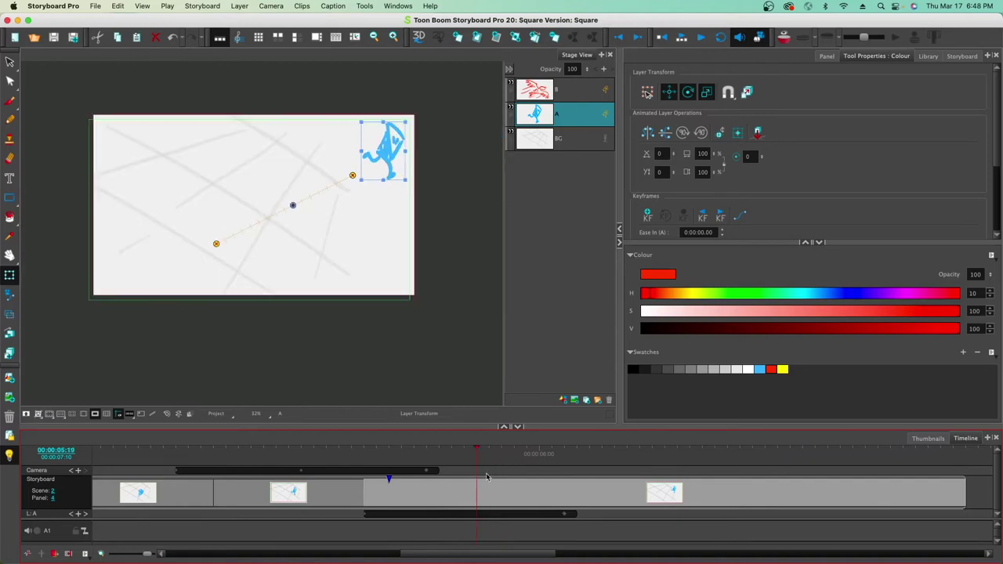
{"action": "right_click", "coordinate": [480, 485]}
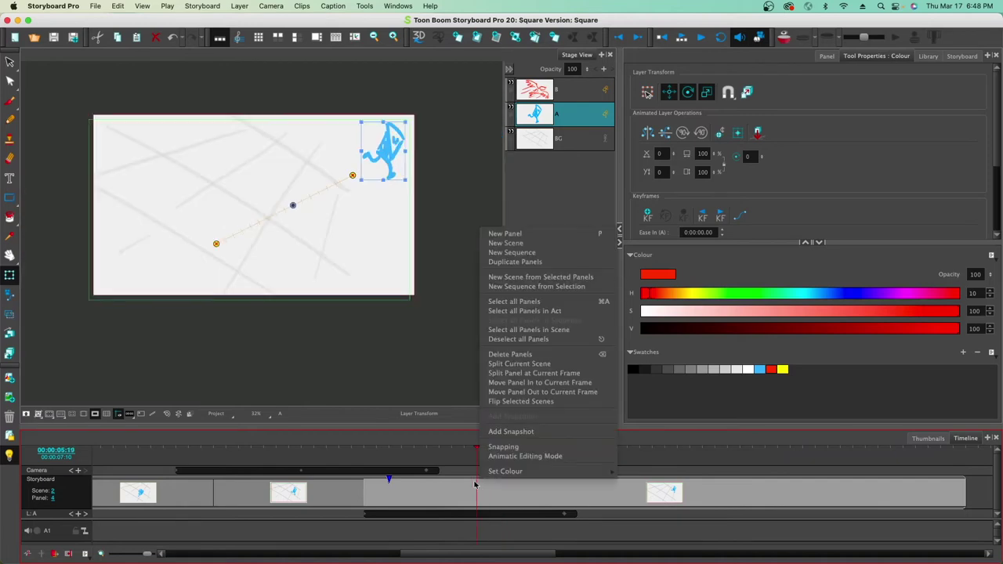
{"action": "left_click", "coordinate": [506, 432]}
- Add two more snapshots to scene 2's panel 4, at 00:00:06:03 and 00:00:06:10
{"action": "left_click_drag", "start_coordinate": [474, 454], "coordinate": [578, 466]}
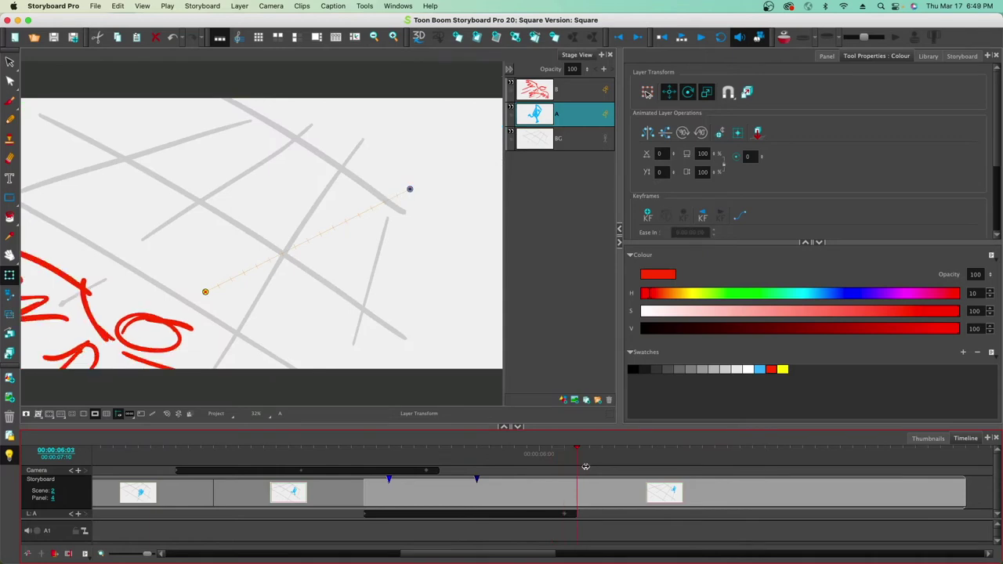
{"action": "key", "text": "1"}
{"action": "left_click", "coordinate": [579, 473]}
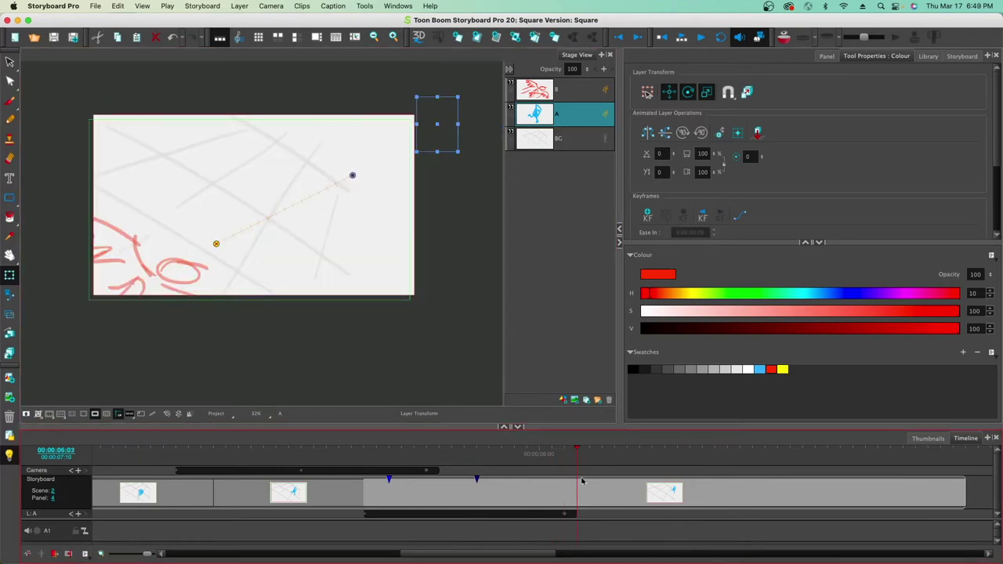
{"action": "right_click", "coordinate": [575, 491]}
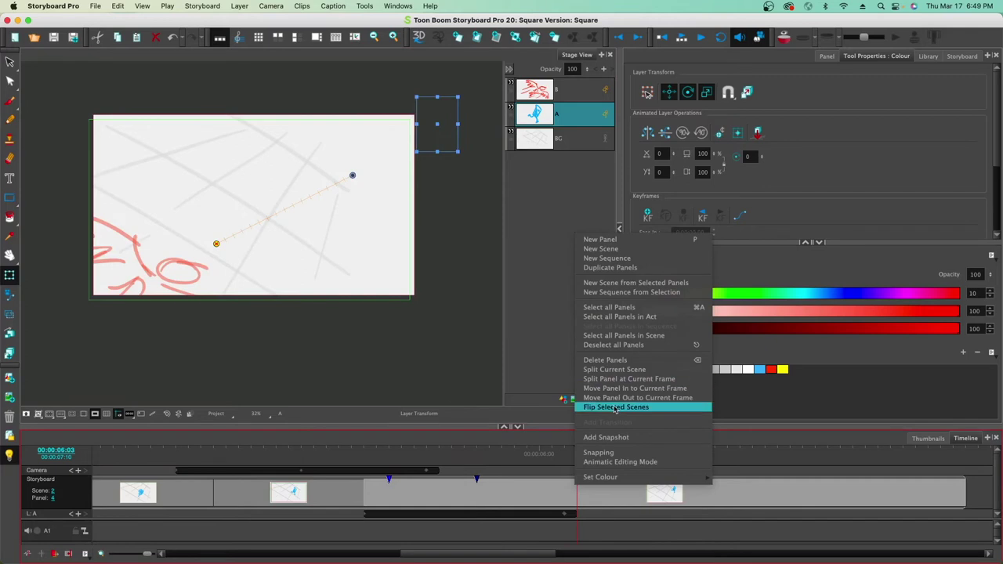
{"action": "left_click", "coordinate": [604, 453]}
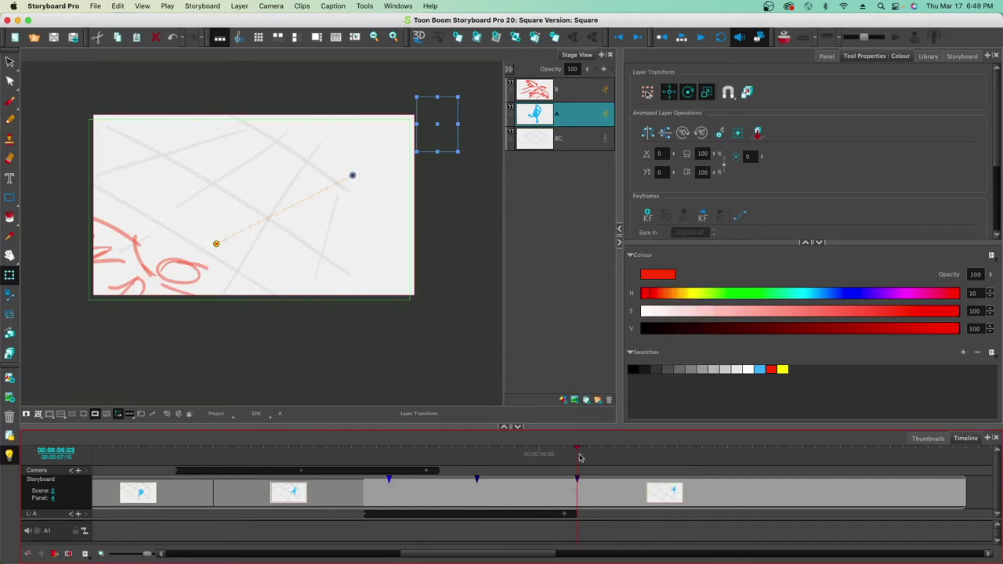
{"action": "mouse_move", "coordinate": [578, 454]}
{"action": "left_mouse_down"}
{"action": "mouse_move", "coordinate": [705, 460]}
{"action": "mouse_move", "coordinate": [670, 458]}
{"action": "left_mouse_up"}
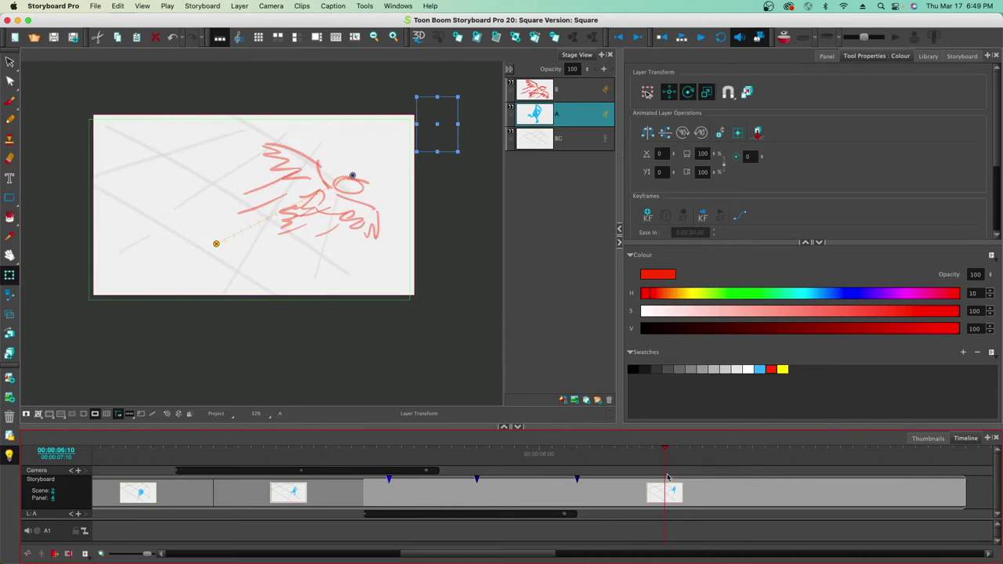
{"action": "right_click", "coordinate": [670, 486]}
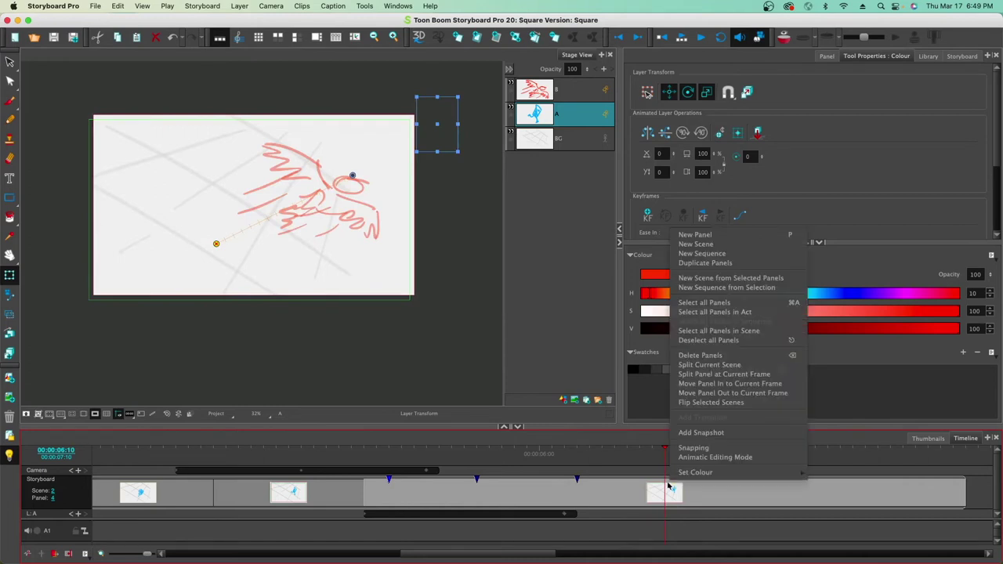
{"action": "left_click", "coordinate": [694, 432]}
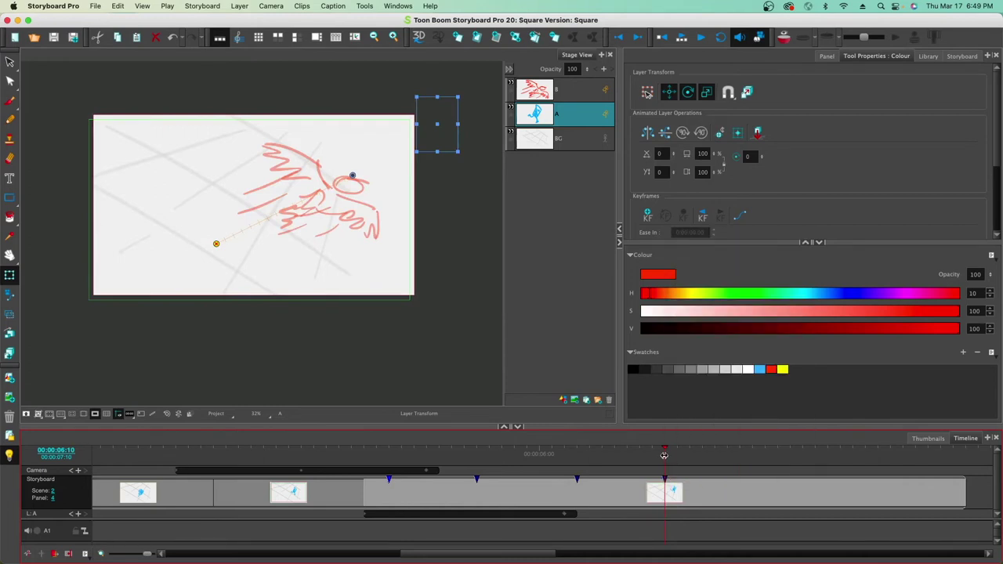
- Add a final snapshot to scene 2's panel 4 at 00:00:06:21
{"action": "left_click_drag", "start_coordinate": [702, 455], "coordinate": [817, 468]}
{"action": "right_click", "coordinate": [817, 468]}
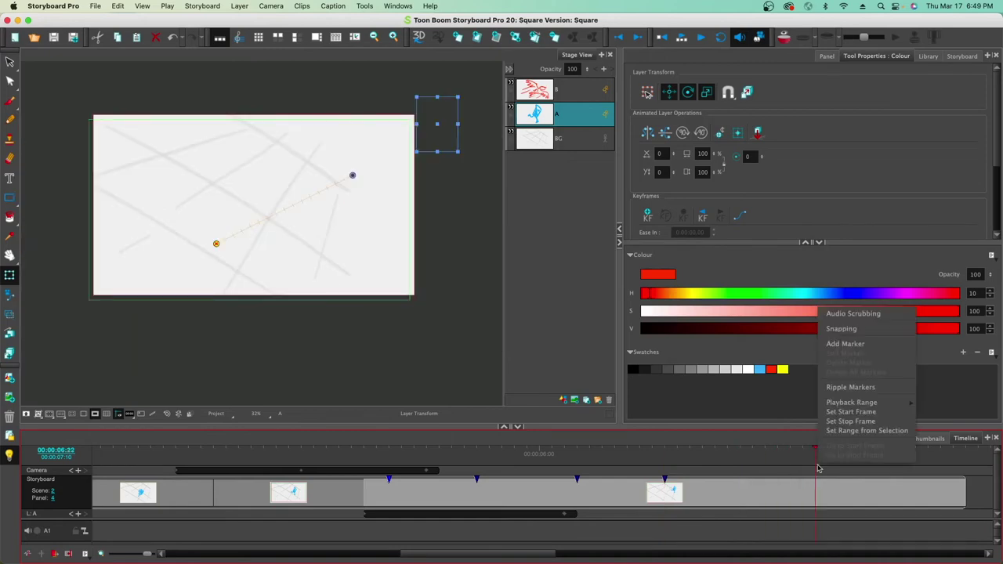
{"action": "left_click", "coordinate": [817, 510]}
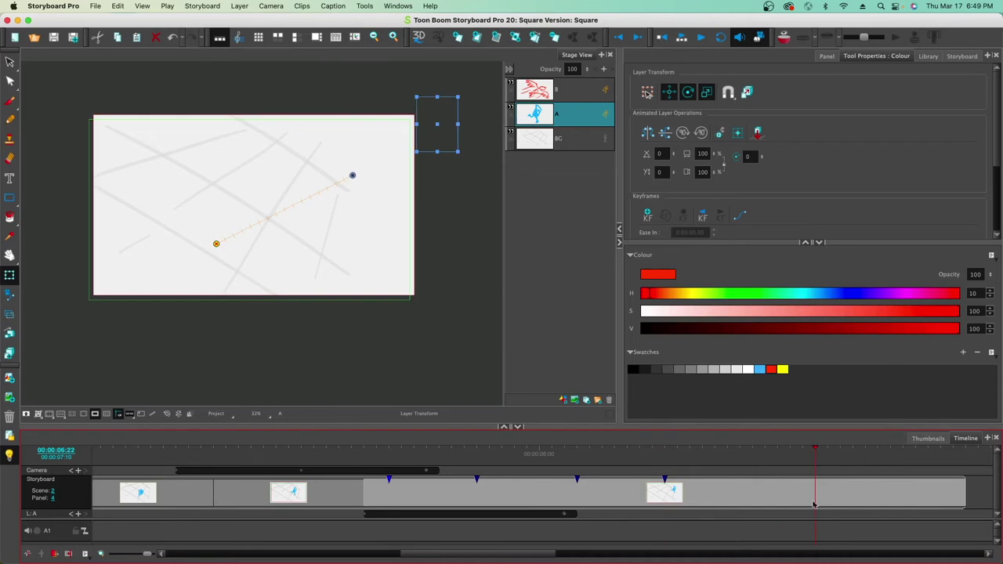
{"action": "right_click", "coordinate": [810, 494]}
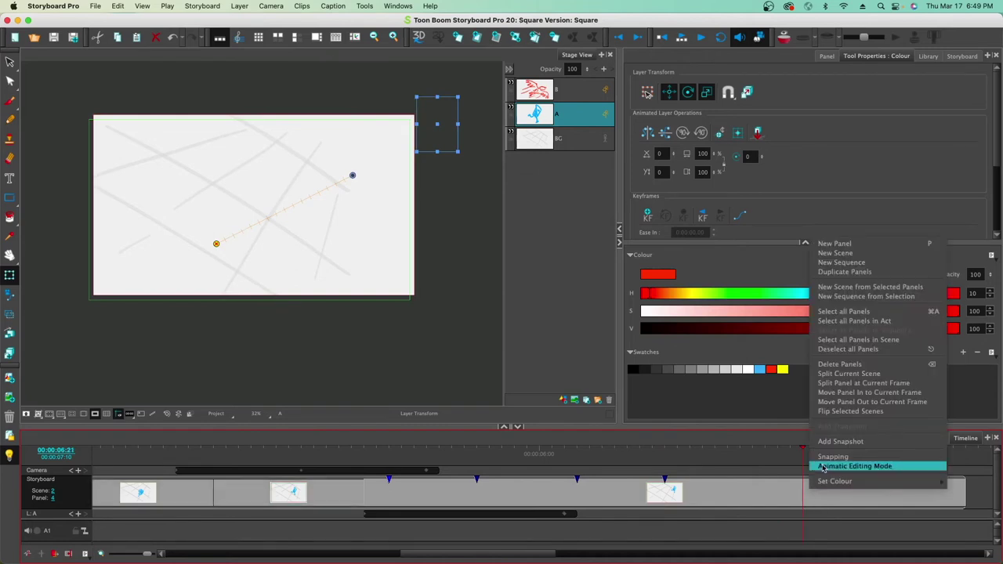
{"action": "left_click", "coordinate": [837, 441]}
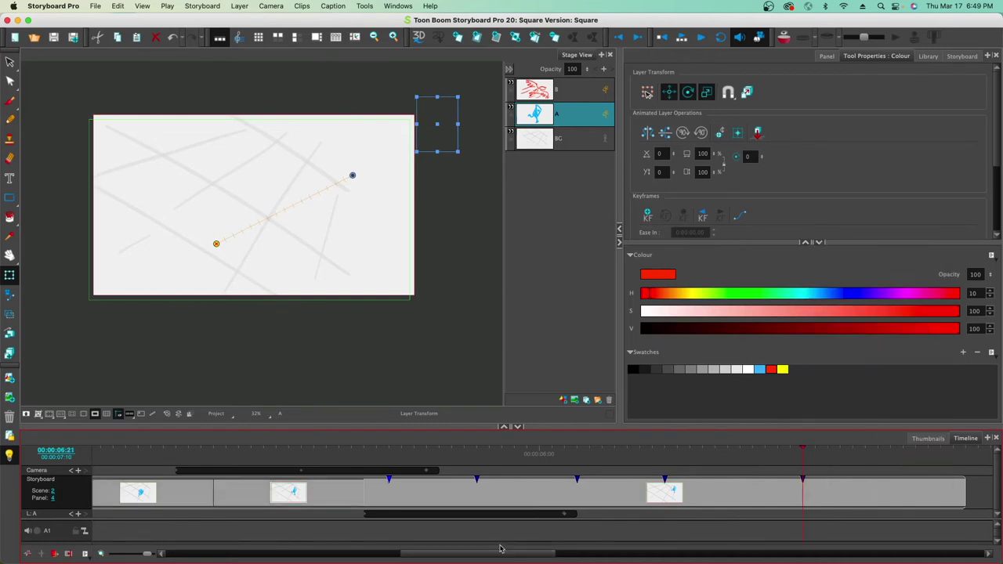
- Return to the start of the storyboard and check scene 1 against the recorded sound at 00:00:02:00 and 00:00:02:11
{"action": "left_click_drag", "start_coordinate": [492, 555], "coordinate": [224, 515]}
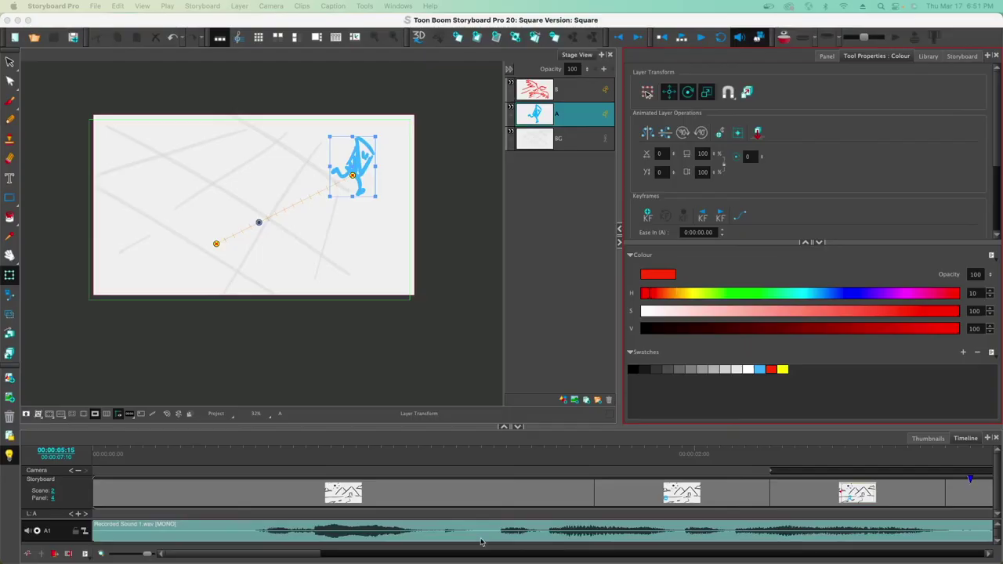
{"action": "left_click", "coordinate": [99, 454]}
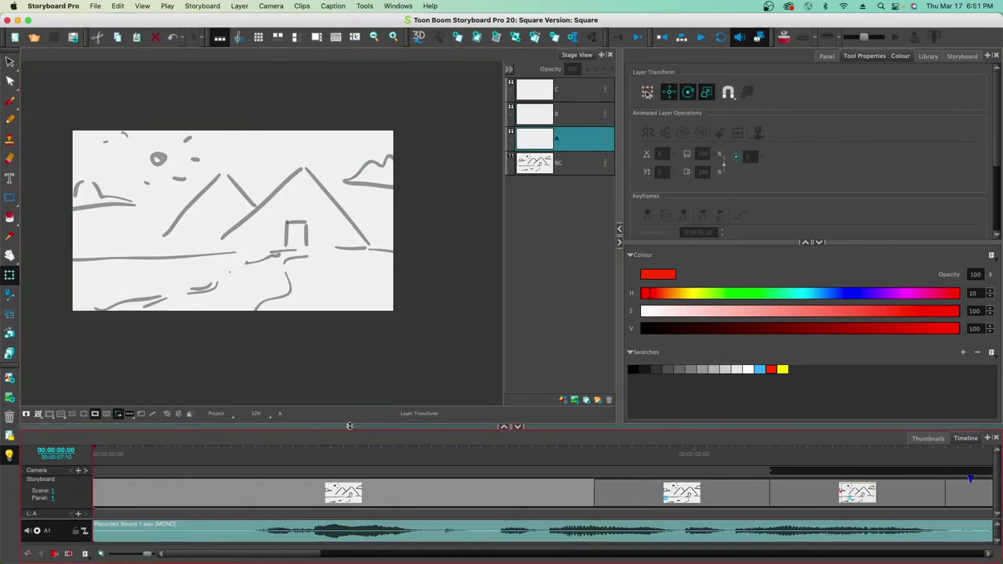
{"action": "left_click", "coordinate": [330, 469]}
{"action": "left_click", "coordinate": [703, 463]}
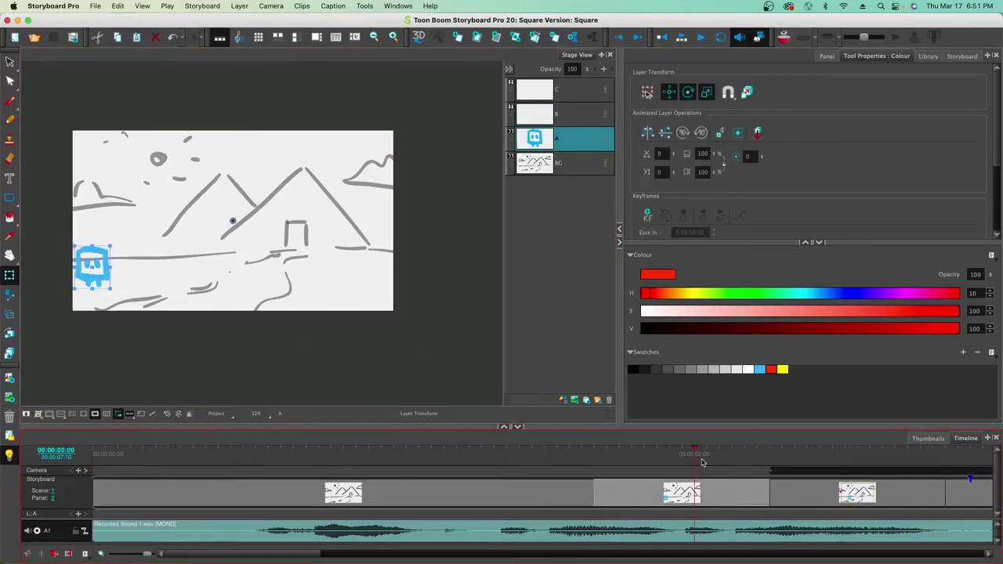
{"action": "left_click", "coordinate": [838, 461]}
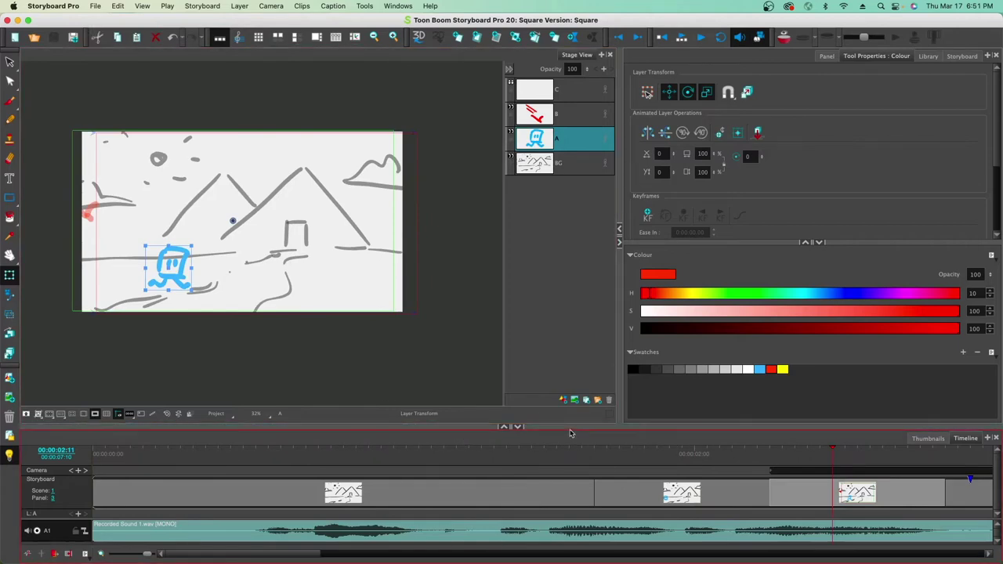
- Enlarge the Timeline area and zoom it out to fit the whole storyboard and the recorded sound clip
{"action": "left_click_drag", "start_coordinate": [569, 427], "coordinate": [546, 365]}
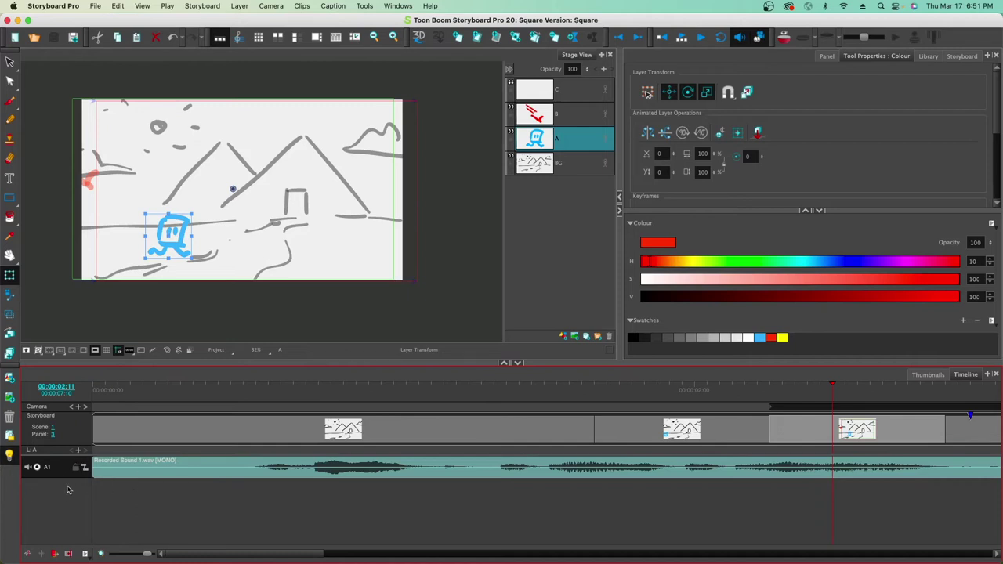
{"action": "left_click_drag", "start_coordinate": [304, 556], "coordinate": [220, 536]}
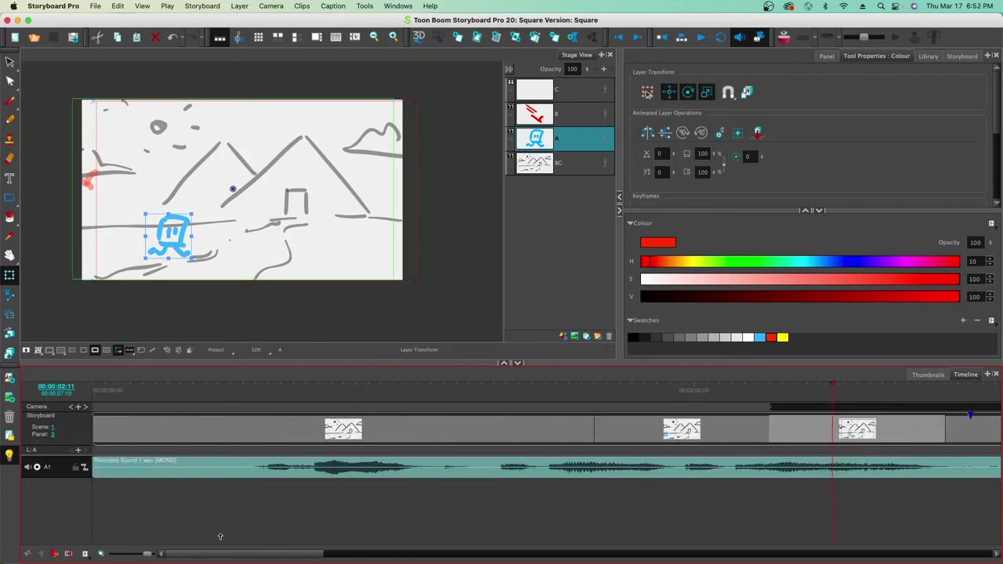
{"action": "left_click", "coordinate": [137, 555]}
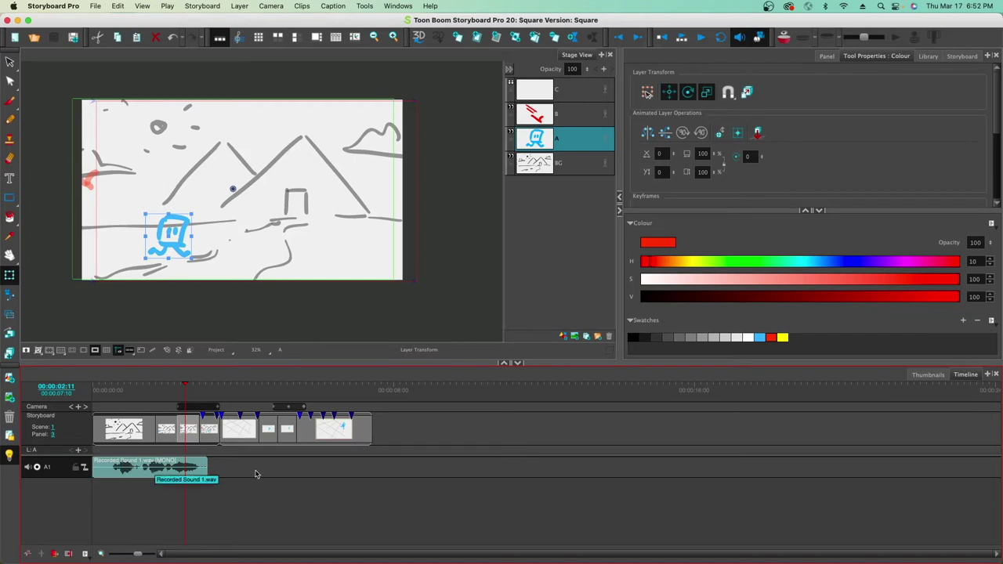
- Review the editing options available for audio track A1 without applying any
{"action": "right_click", "coordinate": [225, 471]}
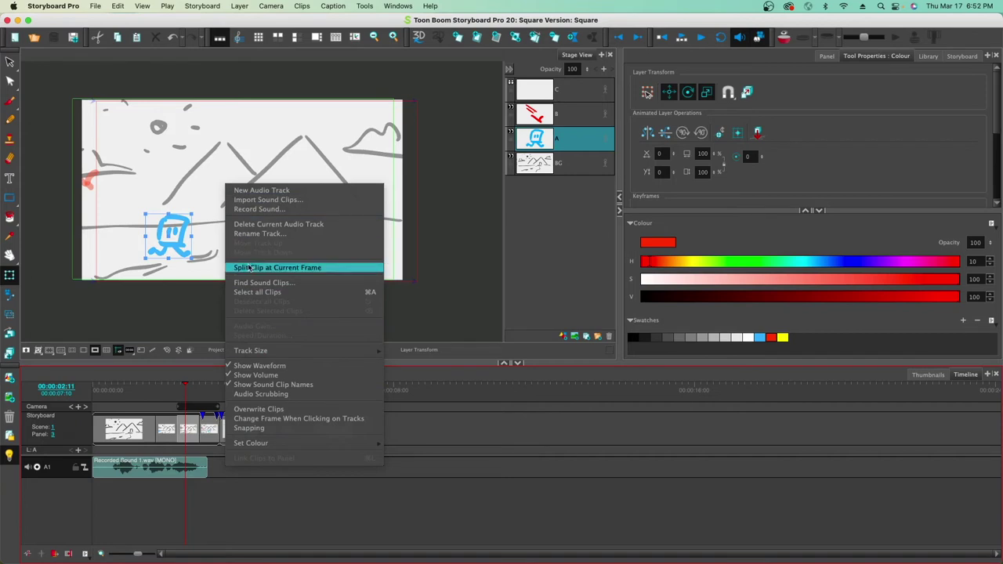
{"action": "left_click", "coordinate": [200, 474]}
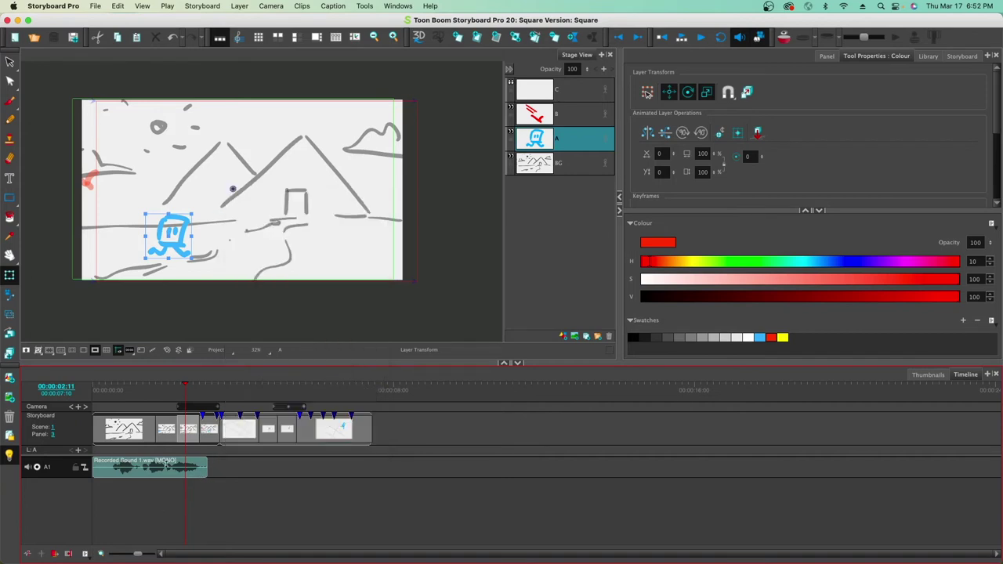
- Move the recorded sound clip on track A1 so that it starts under scene 2's first panel
{"action": "left_click", "coordinate": [133, 464]}
{"action": "left_click_drag", "start_coordinate": [133, 463], "coordinate": [242, 488]}
{"action": "left_click_drag", "start_coordinate": [148, 464], "coordinate": [294, 466]}
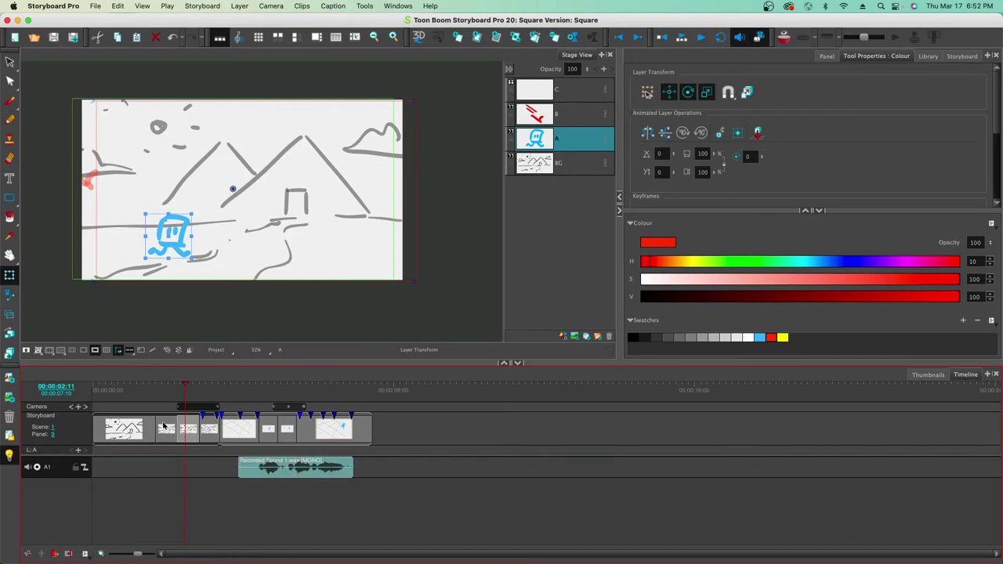
{"action": "key", "text": "Return"}
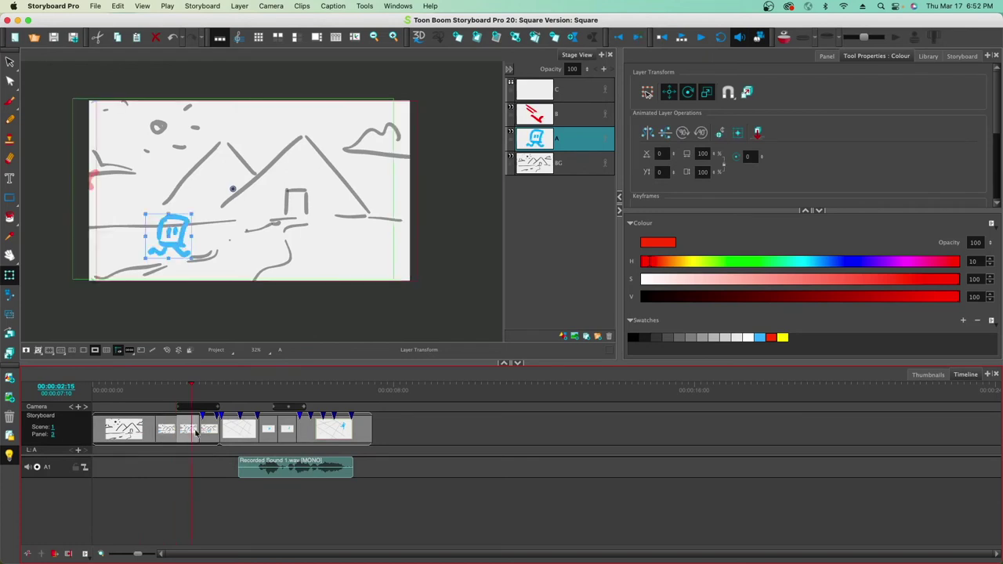
- Split the recorded sound clip on track A1 at 00:00:05:04
{"action": "left_click", "coordinate": [275, 474]}
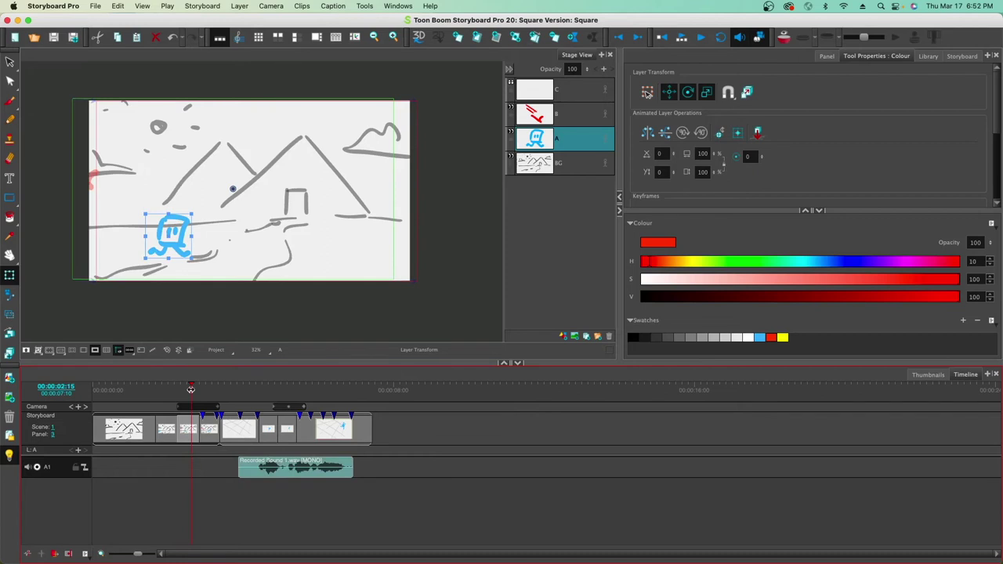
{"action": "left_click_drag", "start_coordinate": [210, 398], "coordinate": [286, 423]}
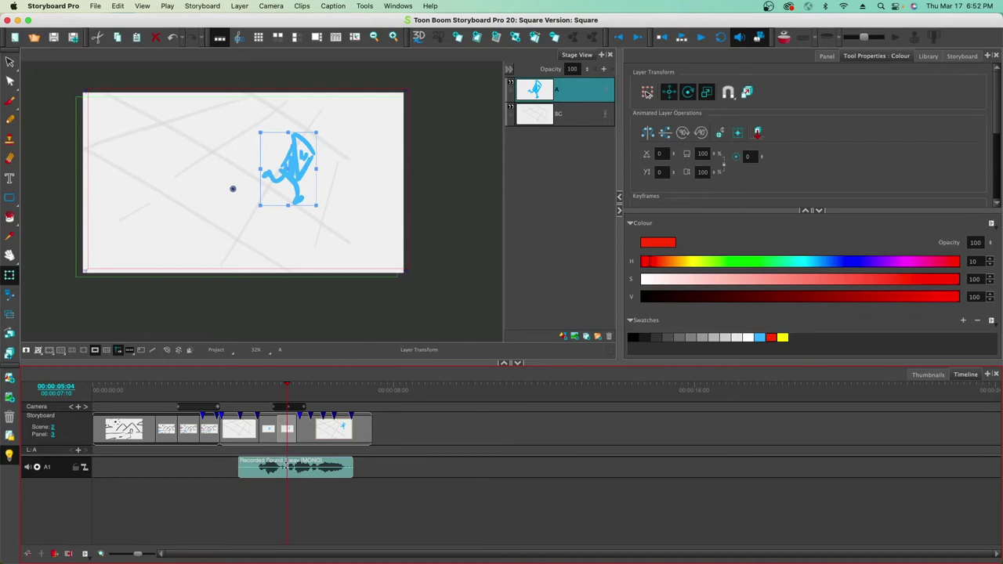
{"action": "right_click", "coordinate": [287, 467]}
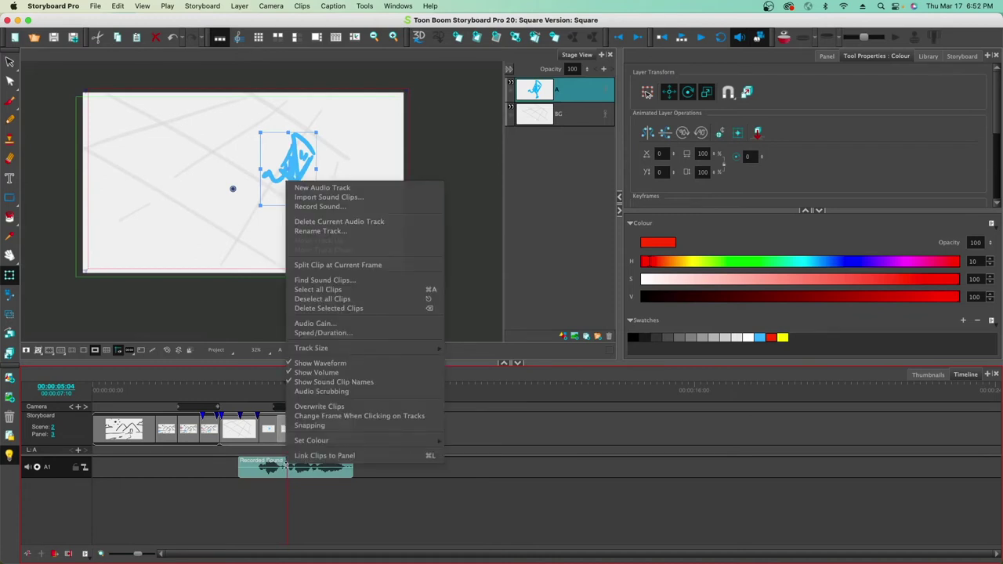
{"action": "left_click", "coordinate": [342, 267]}
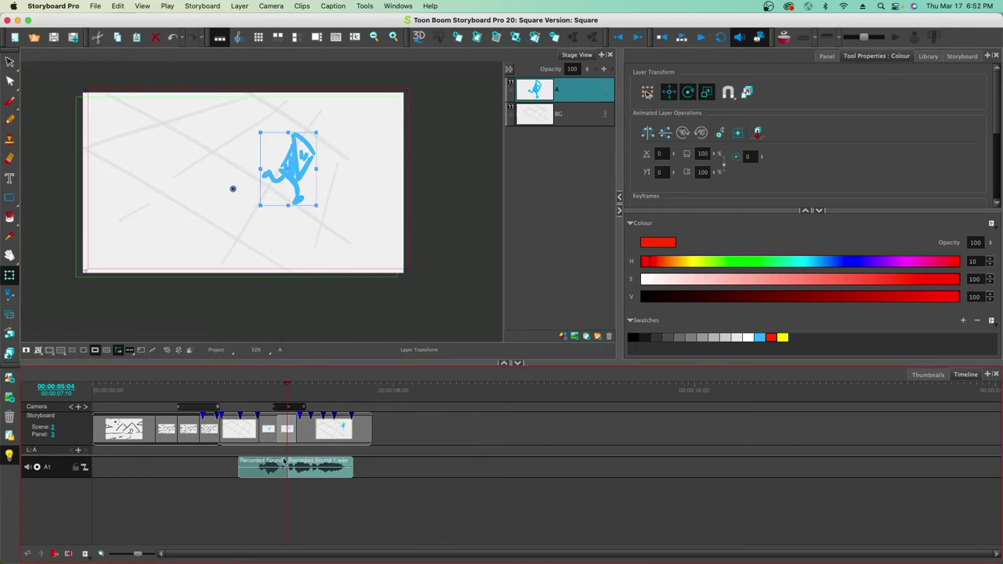
- Trim the silent start and end of the first sound piece and place it under scene 1's panel 3
{"action": "left_click_drag", "start_coordinate": [271, 463], "coordinate": [211, 463]}
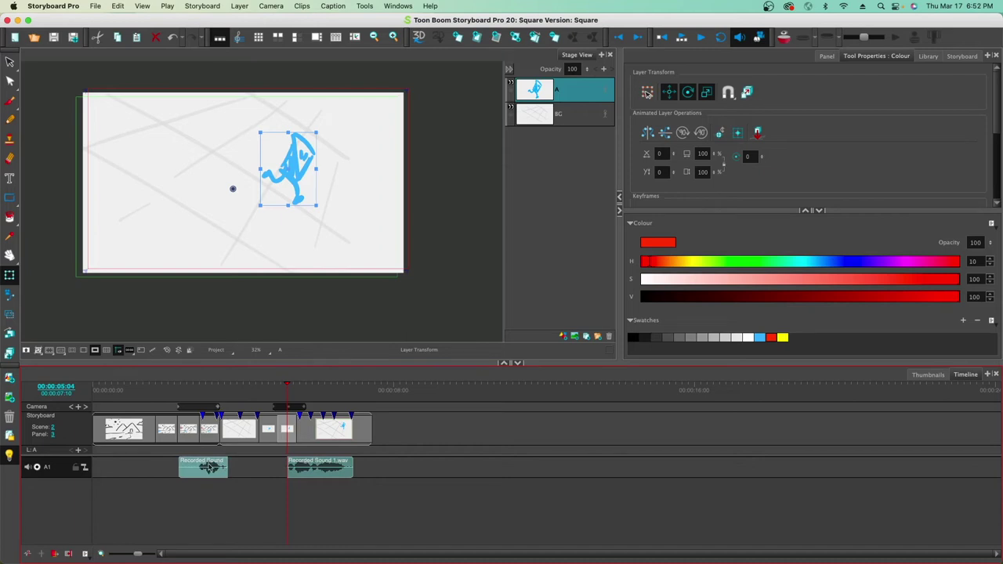
{"action": "left_click_drag", "start_coordinate": [136, 556], "coordinate": [139, 557]}
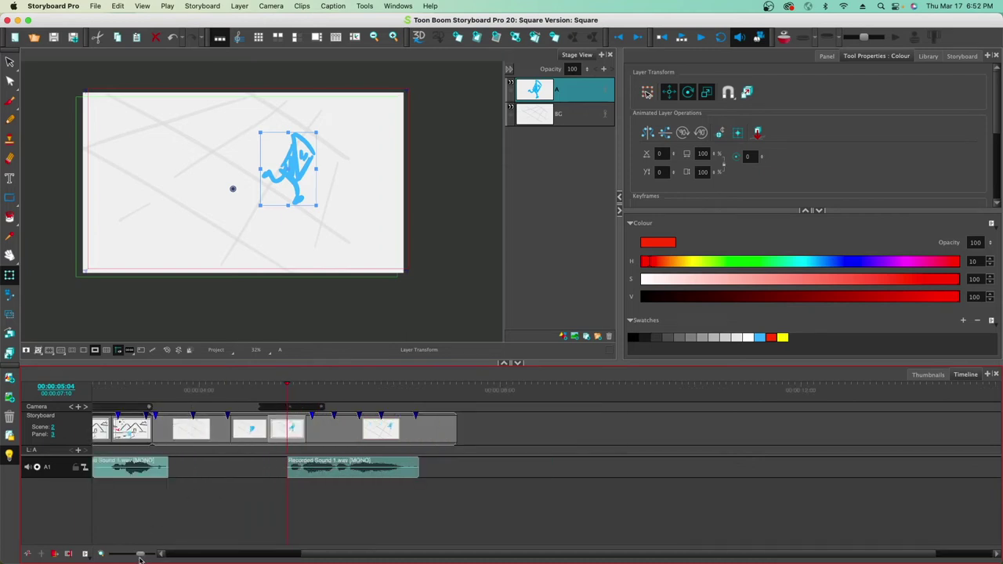
{"action": "left_click_drag", "start_coordinate": [338, 555], "coordinate": [225, 490]}
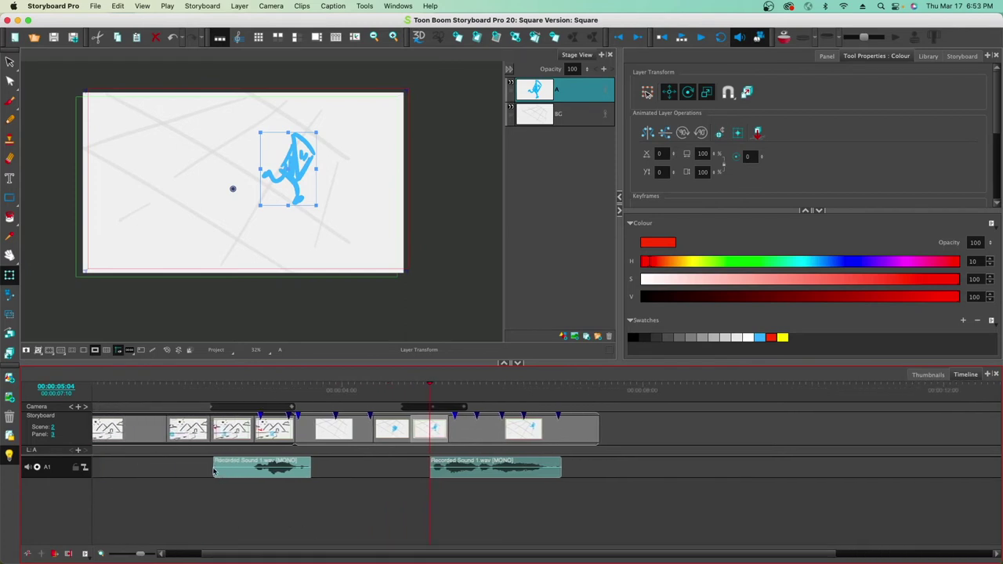
{"action": "left_click_drag", "start_coordinate": [213, 473], "coordinate": [251, 481]}
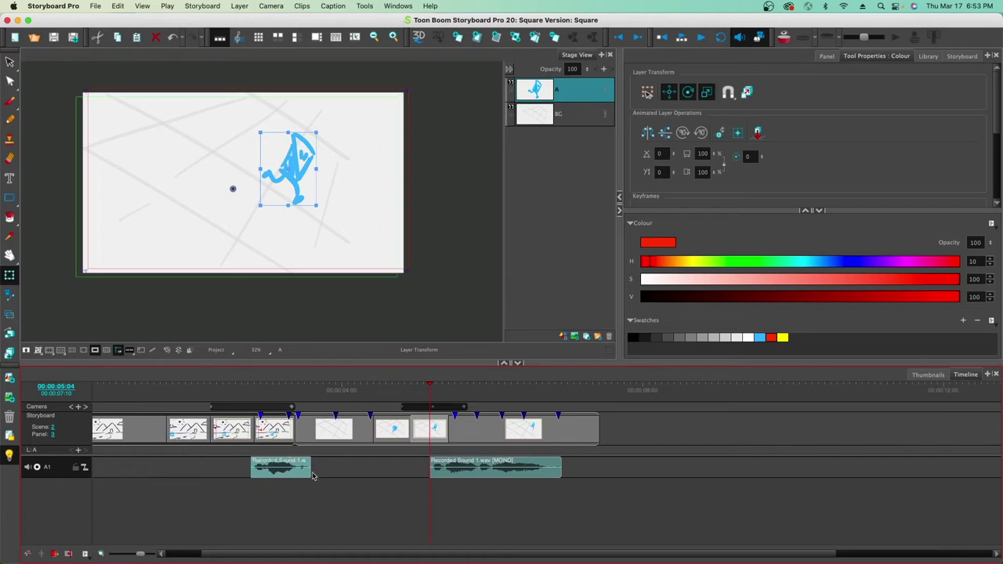
{"action": "left_click_drag", "start_coordinate": [309, 471], "coordinate": [301, 469]}
{"action": "left_click", "coordinate": [229, 424]}
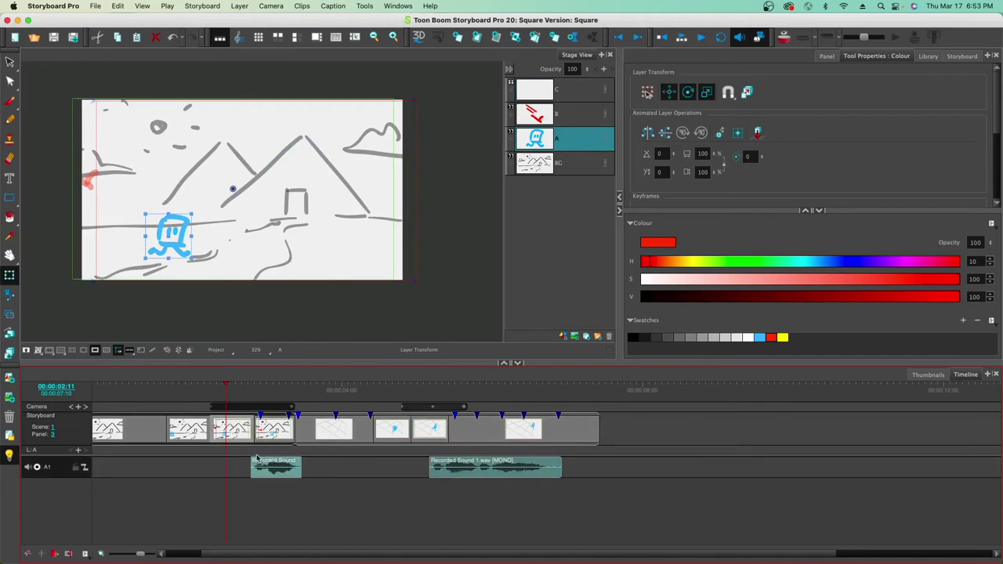
{"action": "mouse_move", "coordinate": [220, 455]}
{"action": "left_mouse_down"}
{"action": "mouse_move", "coordinate": [226, 467]}
{"action": "mouse_move", "coordinate": [202, 454]}
{"action": "mouse_move", "coordinate": [219, 468]}
{"action": "mouse_move", "coordinate": [210, 464]}
{"action": "left_mouse_up"}
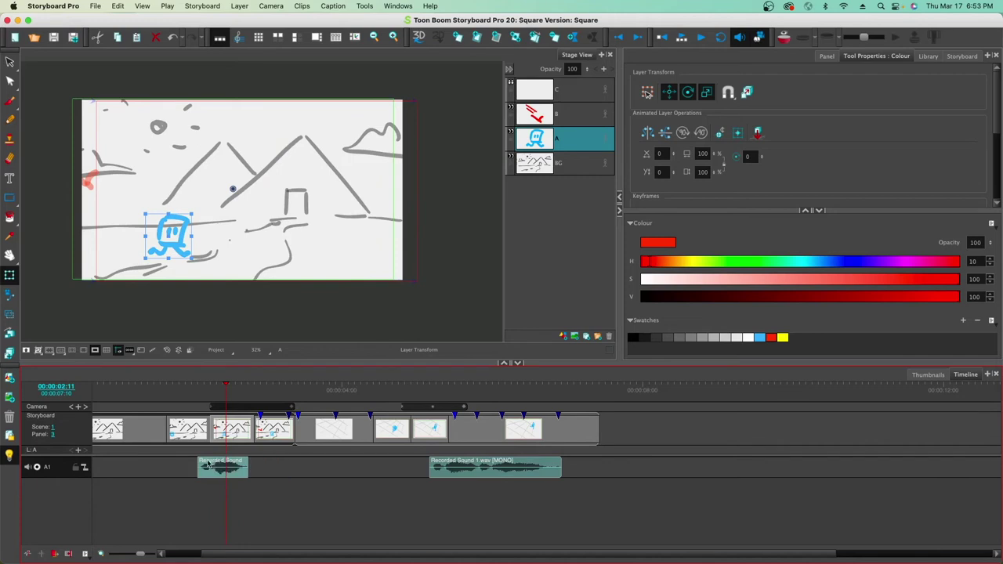
- Play scene 2 from its start, then shift the second sound piece to start at panel 2 and trim its silent end
{"action": "left_click", "coordinate": [293, 390]}
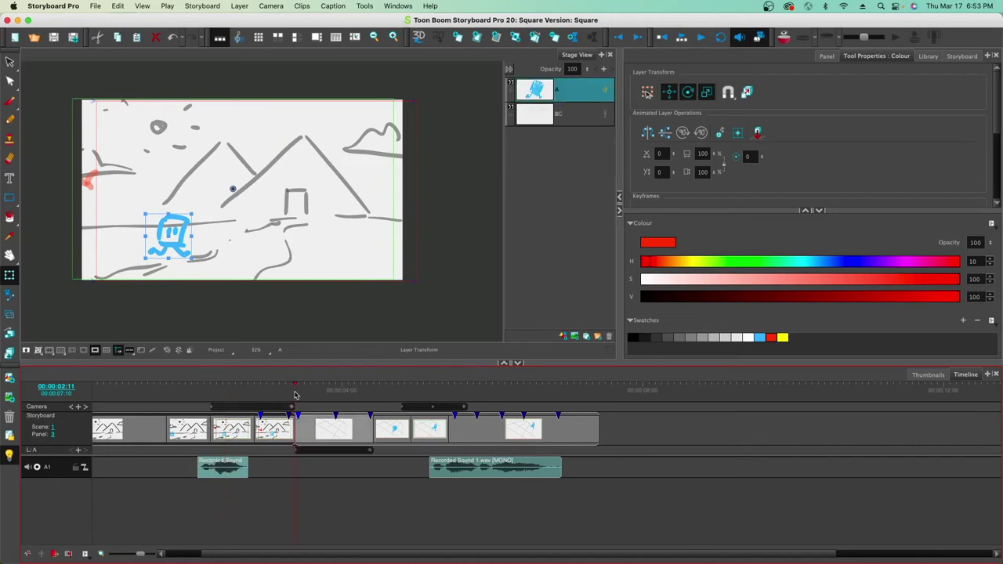
{"action": "key", "text": "space"}
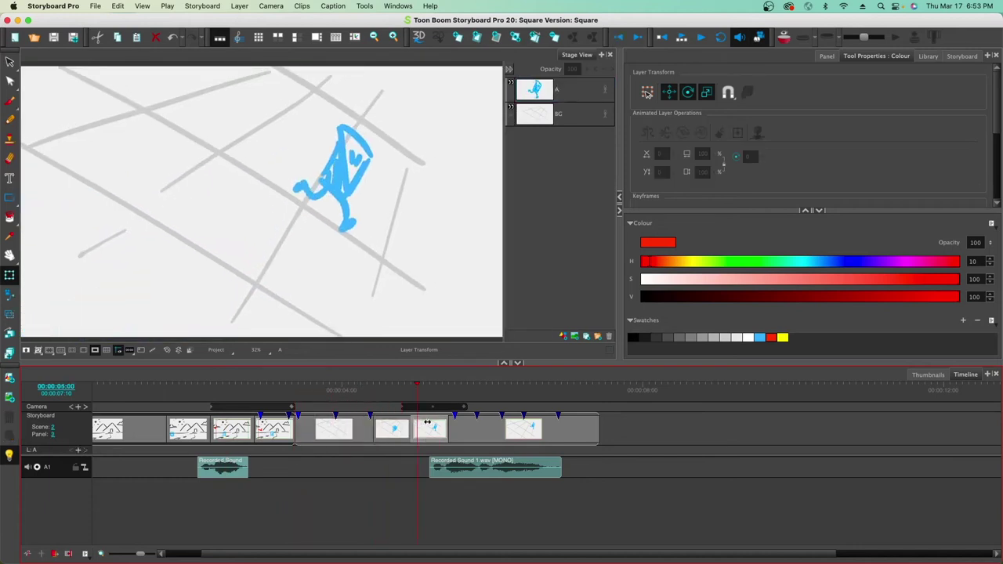
{"action": "left_click", "coordinate": [418, 424]}
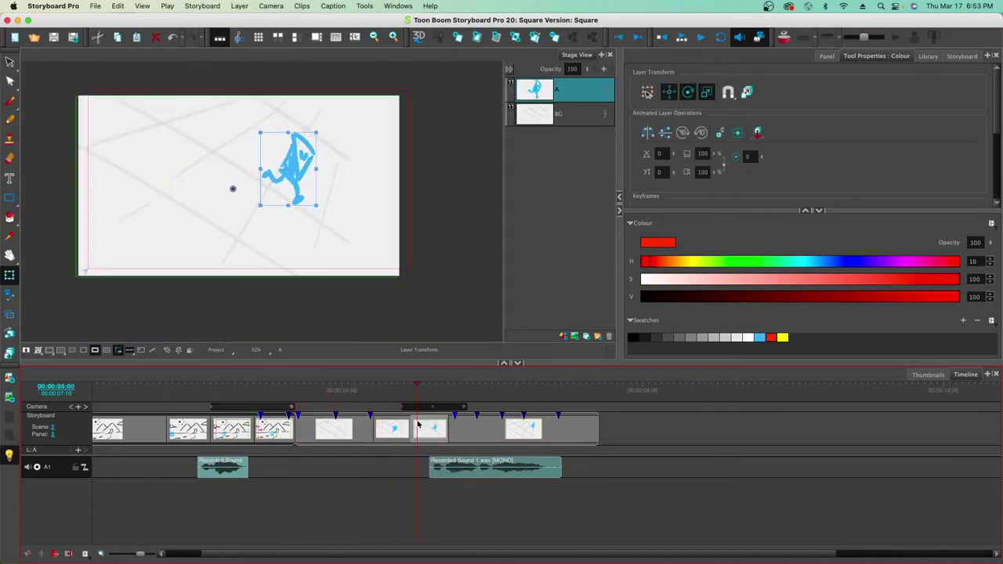
{"action": "left_click", "coordinate": [486, 465]}
{"action": "left_click_drag", "start_coordinate": [486, 465], "coordinate": [430, 460]}
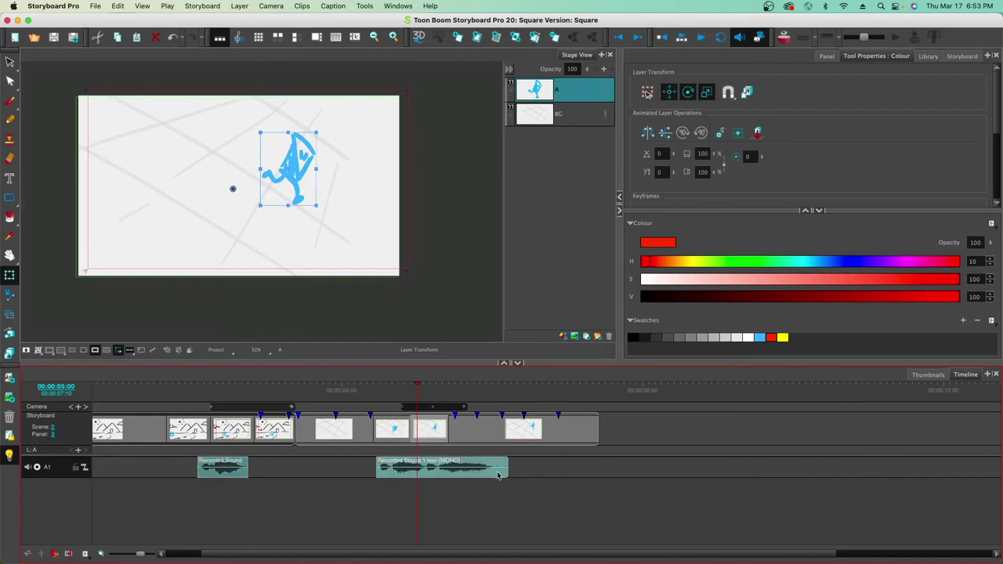
{"action": "left_click_drag", "start_coordinate": [501, 470], "coordinate": [497, 470]}
- Add a second audio track below A1 and look through the available import options
{"action": "right_click", "coordinate": [63, 489]}
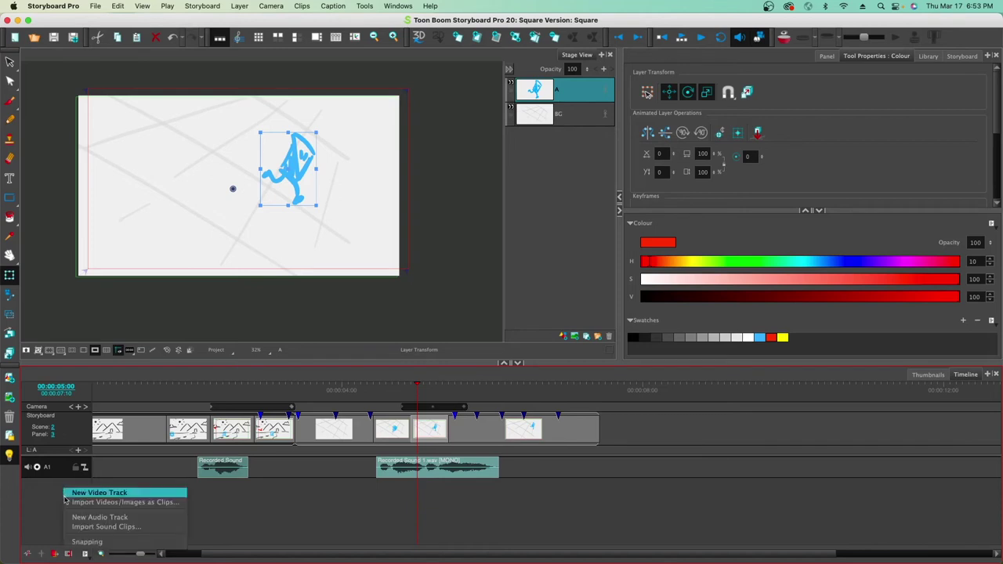
{"action": "left_click", "coordinate": [73, 521]}
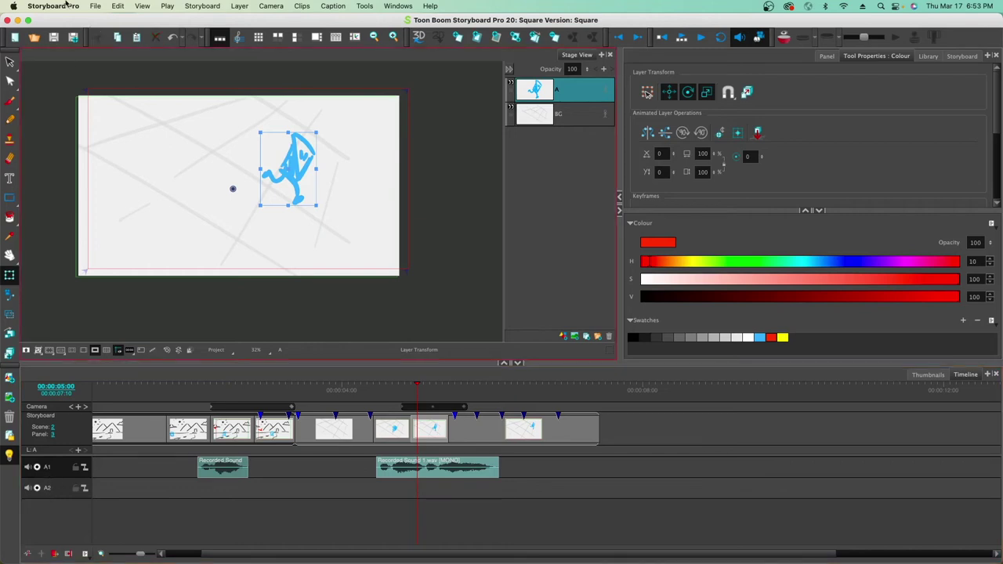
{"action": "left_click", "coordinate": [95, 6]}
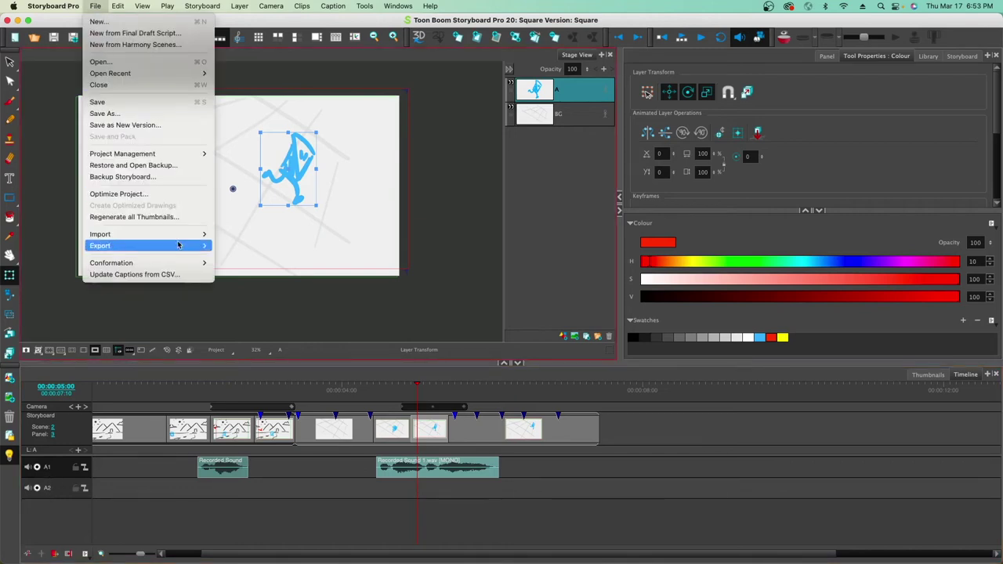
{"action": "mouse_move", "coordinate": [194, 236]}
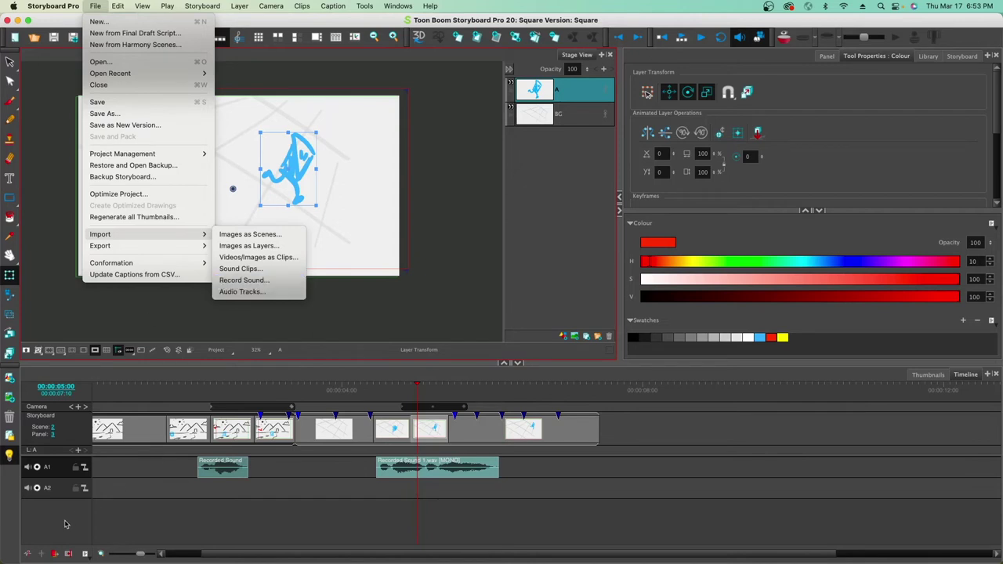
{"action": "left_click", "coordinate": [118, 494]}
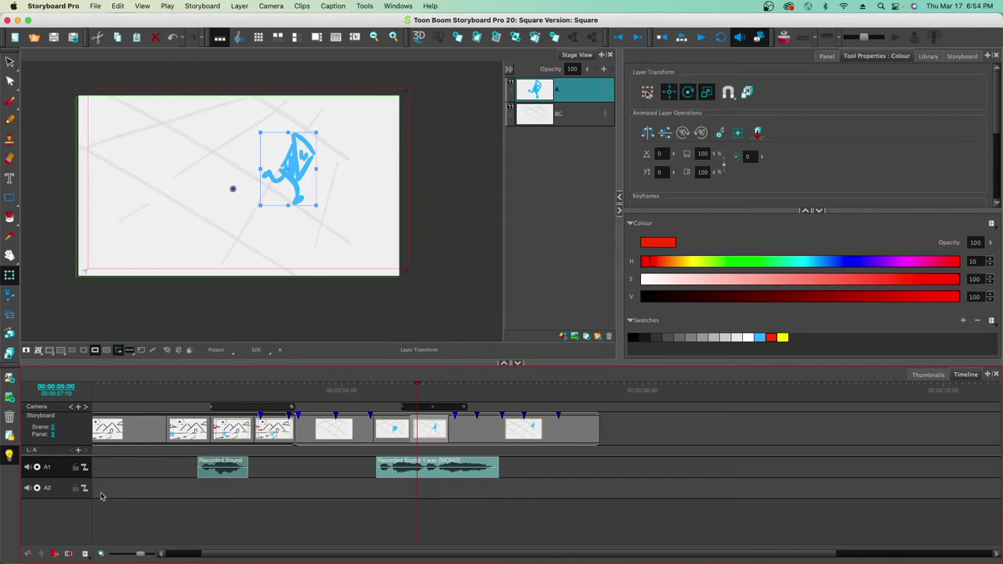
- Go to 00:00:02:23 in scene 1's panel 4 and open sound recording for audio track A2
{"action": "left_click", "coordinate": [185, 431]}
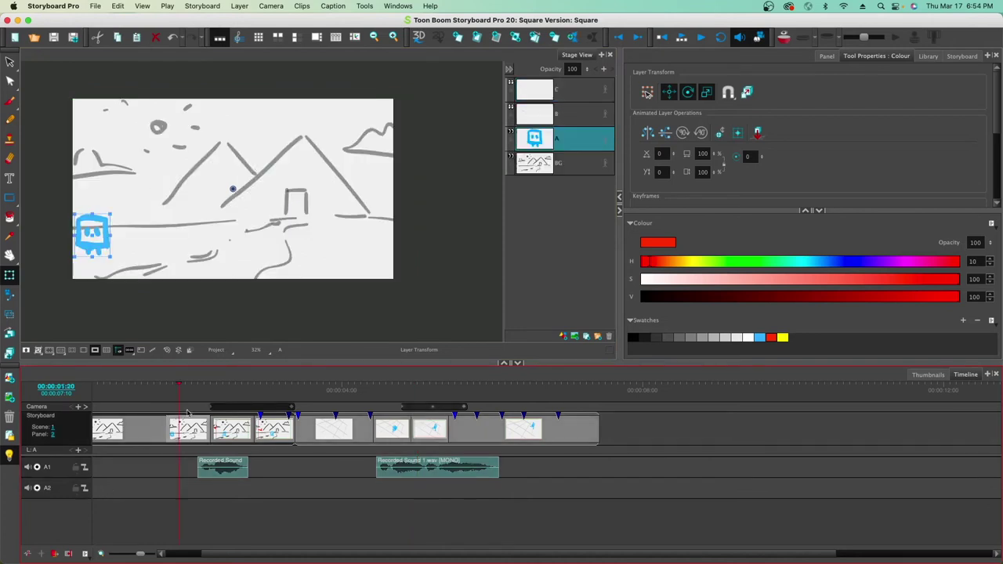
{"action": "left_click", "coordinate": [238, 427]}
{"action": "left_click", "coordinate": [272, 431]}
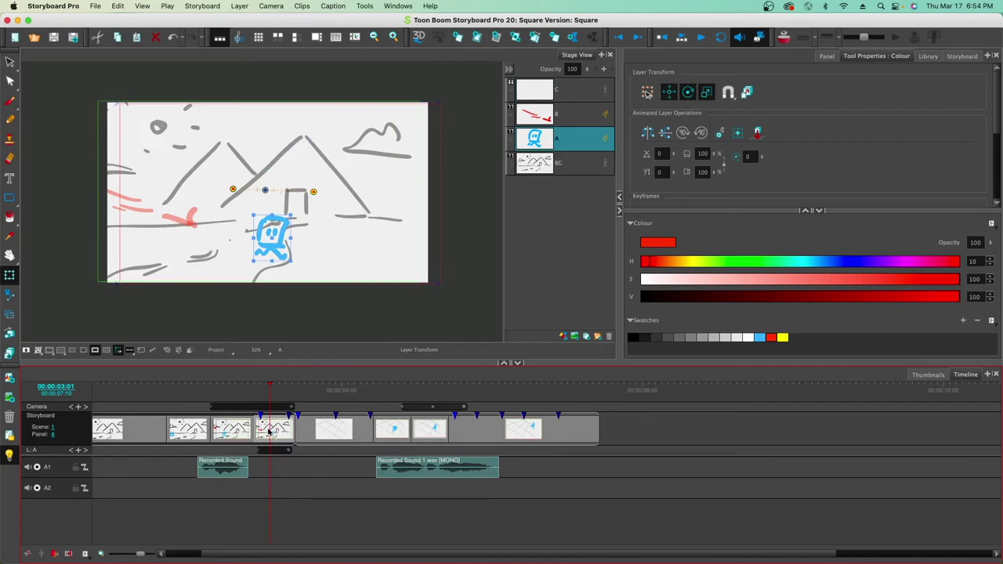
{"action": "left_click", "coordinate": [265, 432]}
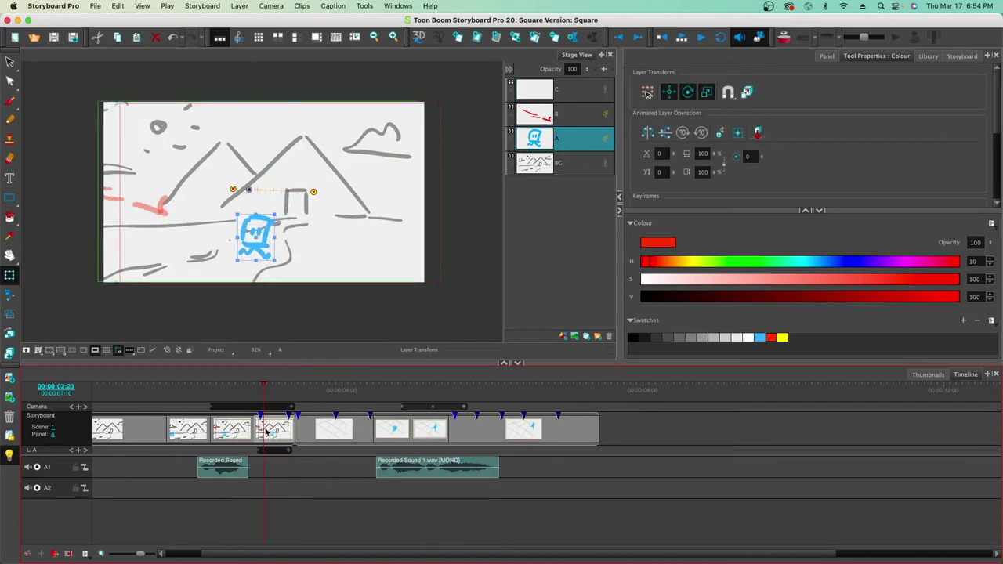
{"action": "right_click", "coordinate": [266, 491]}
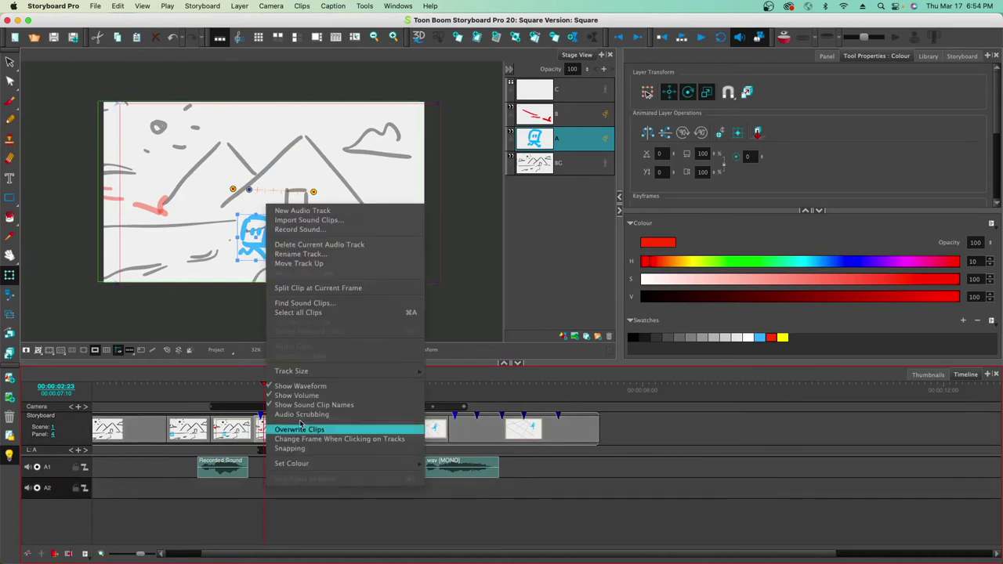
{"action": "left_click", "coordinate": [303, 227]}
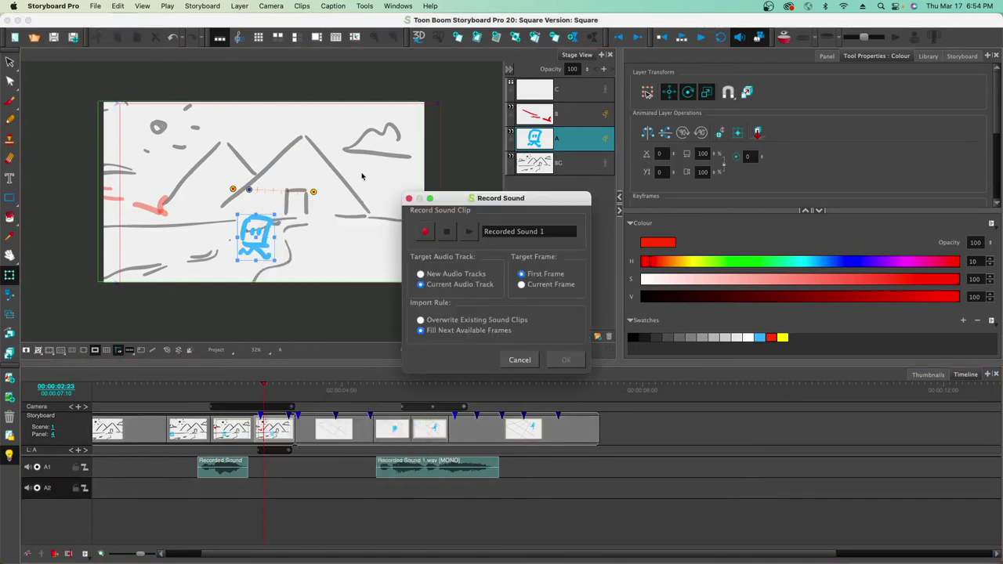
- Record a new sound clip, play it back, and insert it on the current audio track
{"action": "left_click", "coordinate": [426, 233]}
{"action": "left_click", "coordinate": [447, 231]}
{"action": "left_click", "coordinate": [468, 231]}
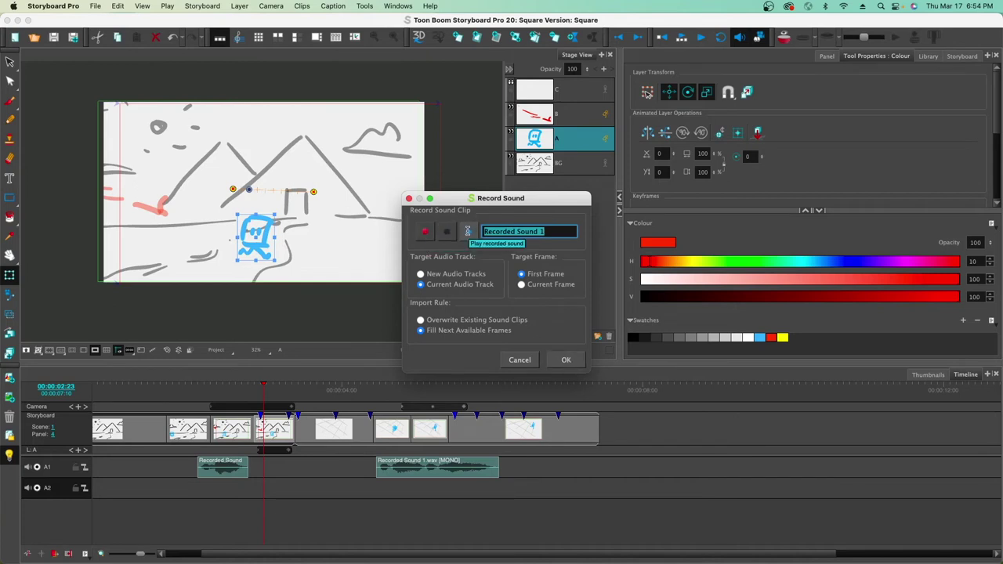
{"action": "left_click", "coordinate": [446, 231]}
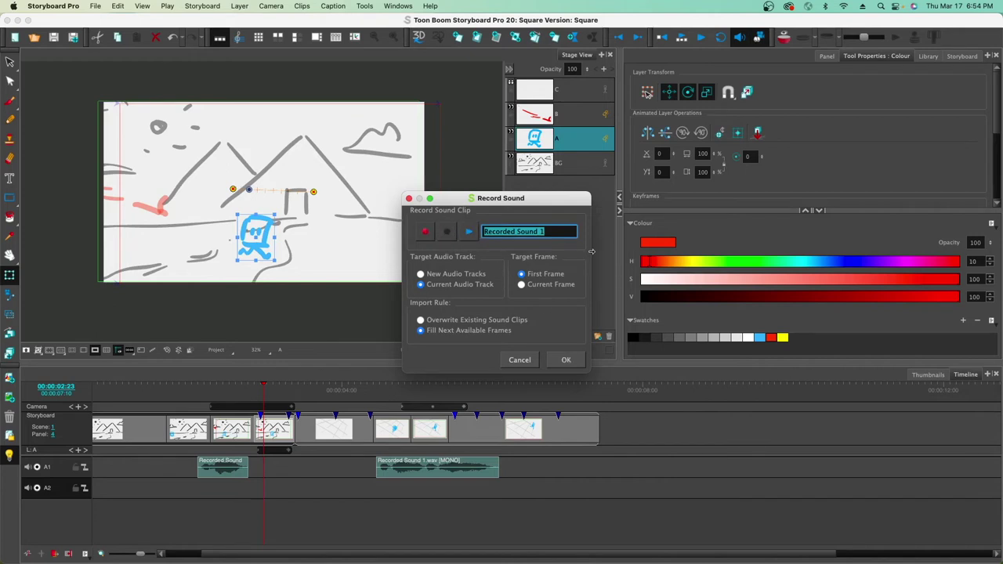
{"action": "left_click", "coordinate": [564, 360]}
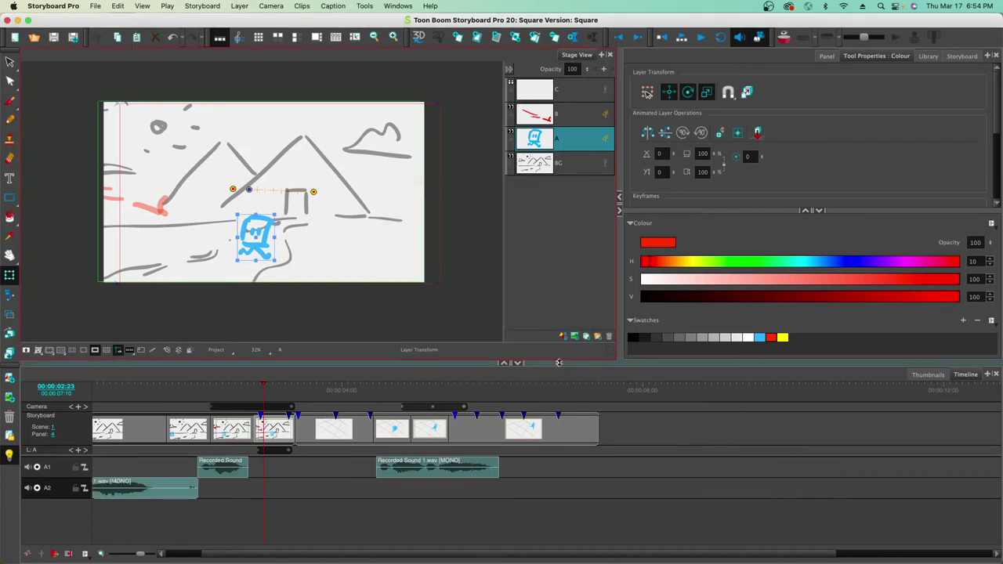
- Move the new clip on A2 under scene 1's panel 4 and trim the silence from both its ends
{"action": "left_click", "coordinate": [149, 485]}
{"action": "left_click_drag", "start_coordinate": [150, 484], "coordinate": [326, 493]}
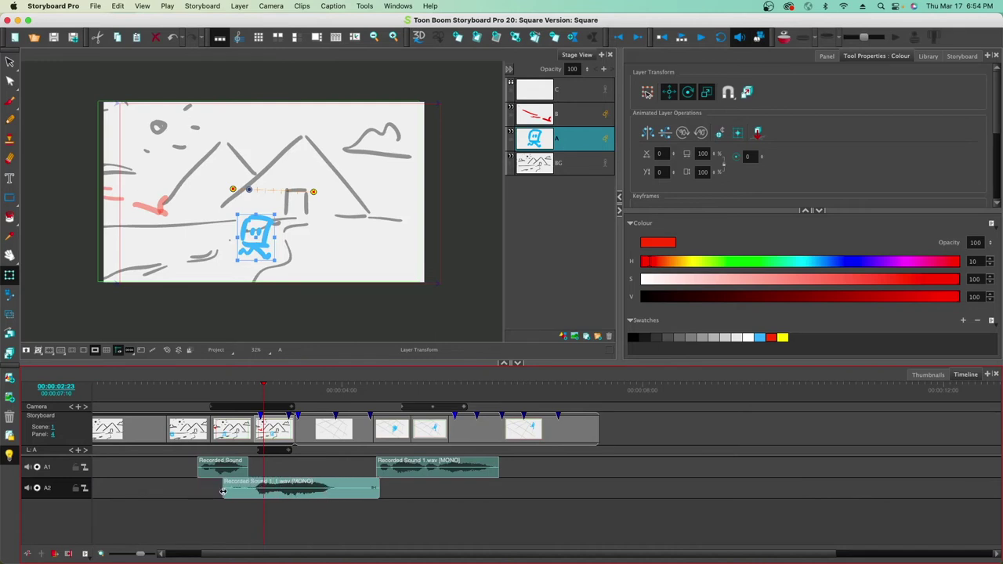
{"action": "left_click_drag", "start_coordinate": [223, 491], "coordinate": [252, 498]}
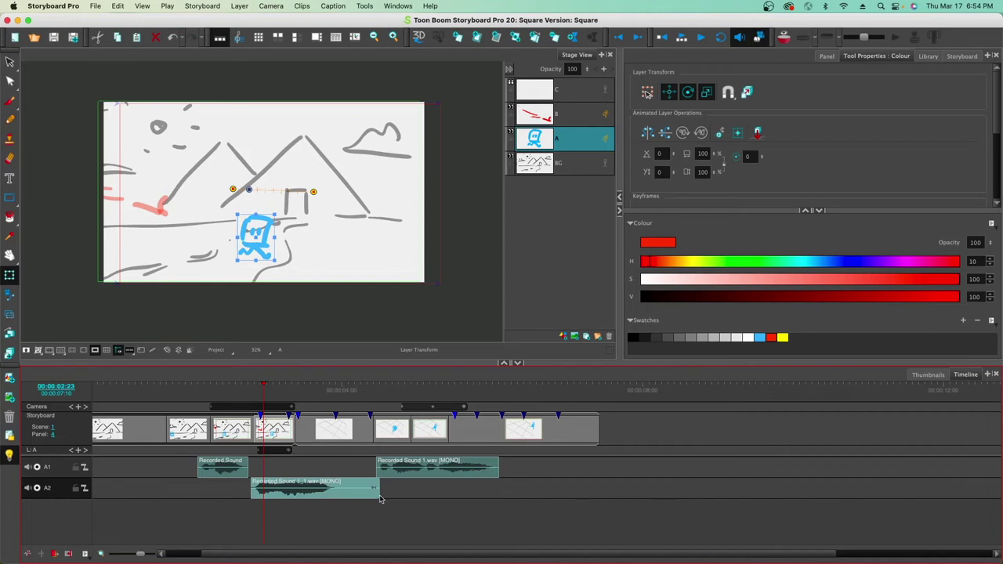
{"action": "left_click_drag", "start_coordinate": [377, 492], "coordinate": [337, 488]}
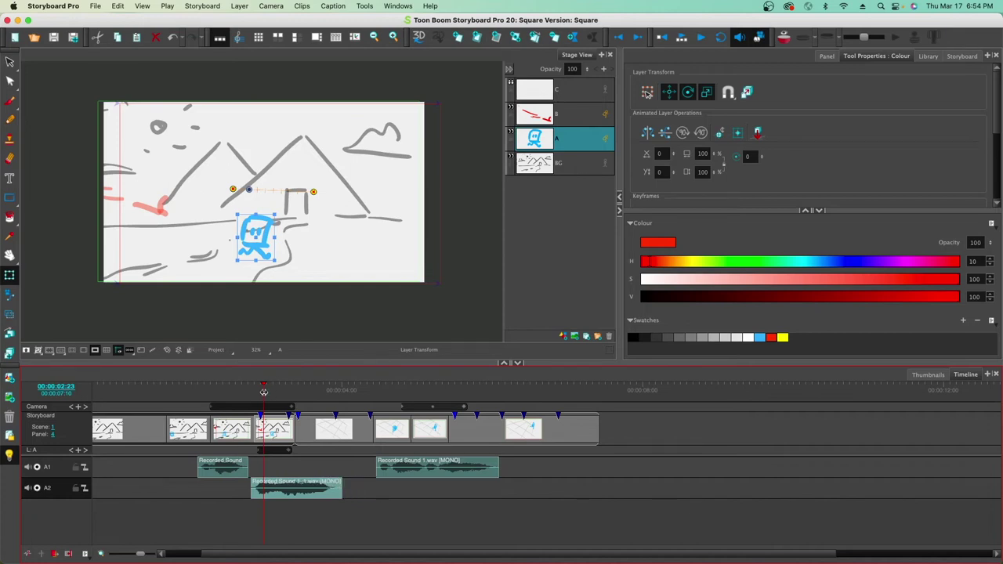
- Go to 00:00:06:10 in scene 2's panel 4 and open sound recording for audio track A2
{"action": "left_click_drag", "start_coordinate": [264, 392], "coordinate": [523, 450]}
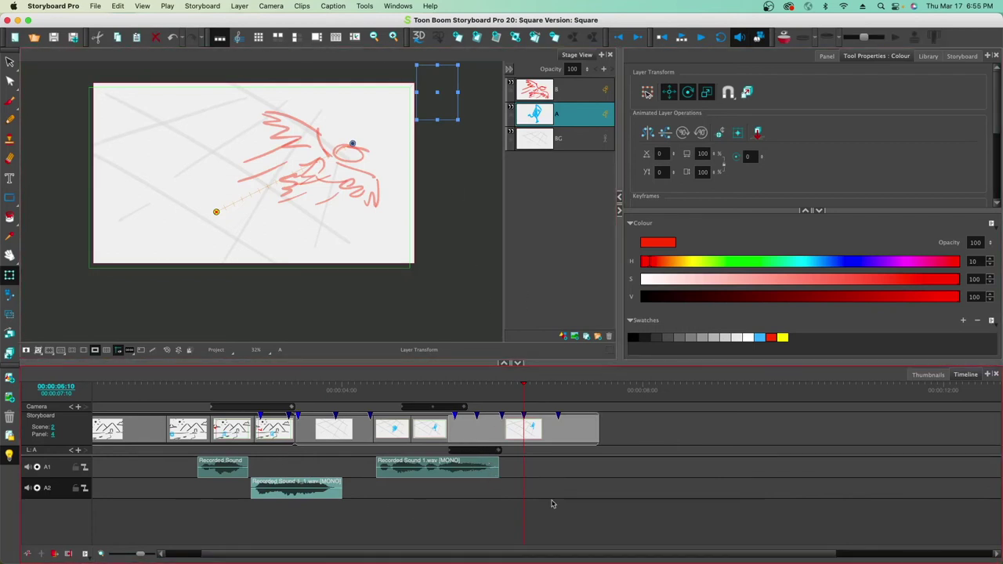
{"action": "right_click", "coordinate": [519, 495]}
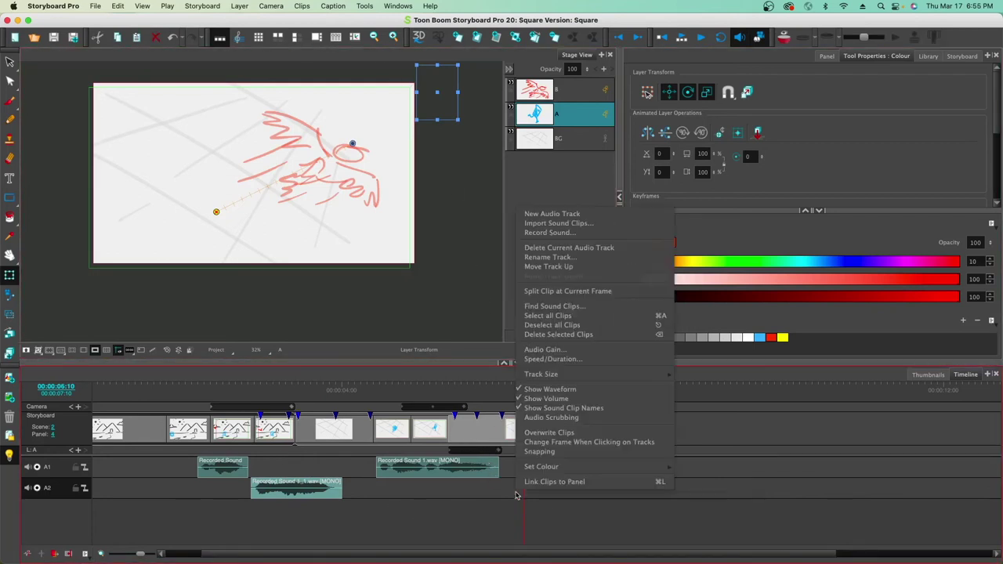
{"action": "left_click", "coordinate": [561, 232]}
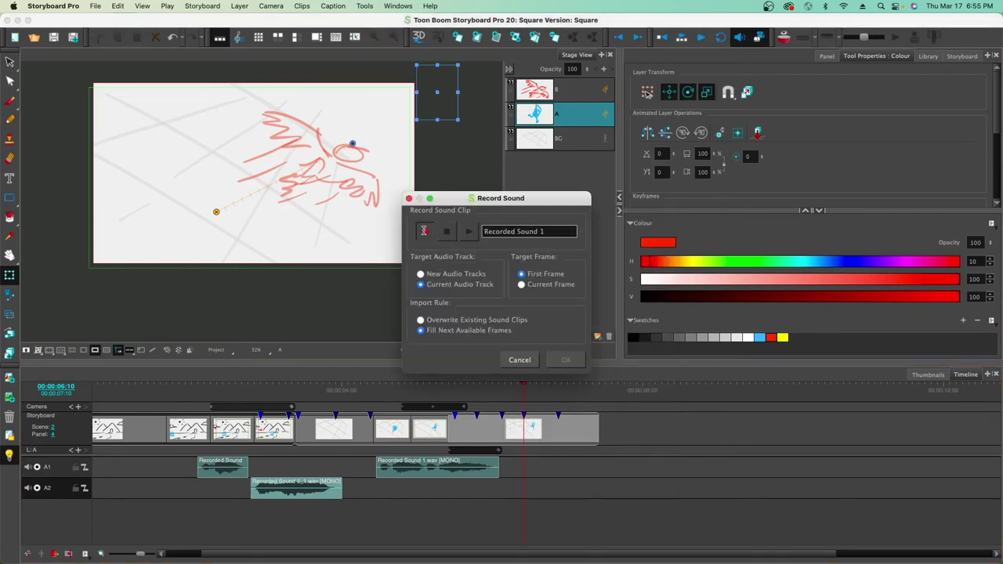
- Record another sound clip, insert it on the current audio track at the current frame, and shift it slightly earlier
{"action": "left_click", "coordinate": [423, 231]}
{"action": "left_click", "coordinate": [448, 235]}
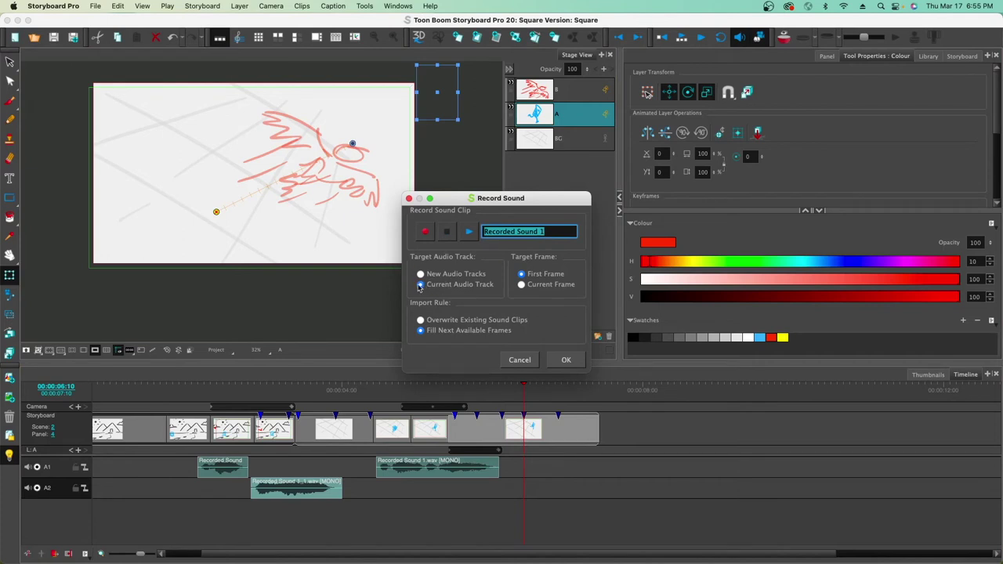
{"action": "left_click", "coordinate": [521, 285]}
{"action": "left_click", "coordinate": [564, 361]}
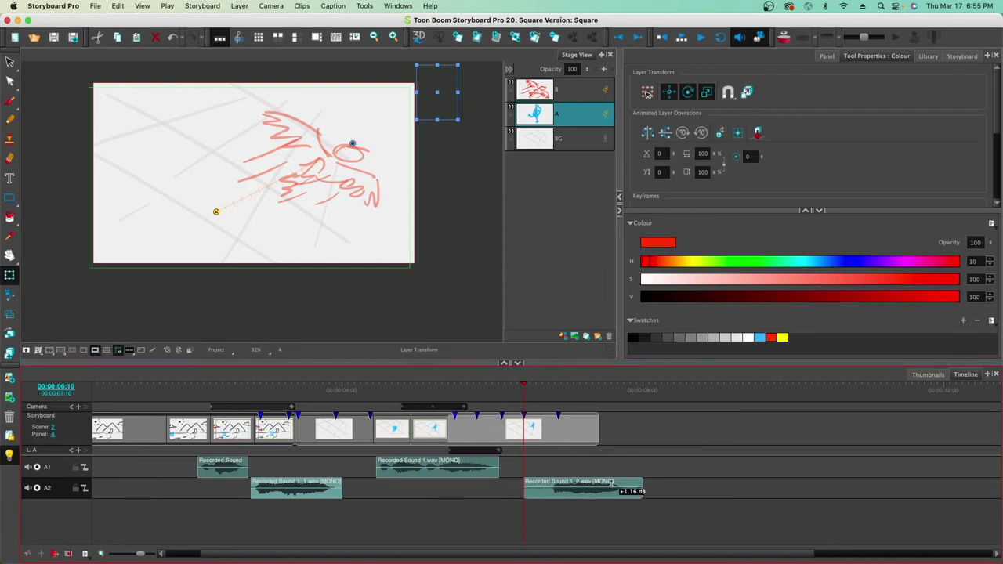
{"action": "left_click_drag", "start_coordinate": [616, 486], "coordinate": [537, 489]}
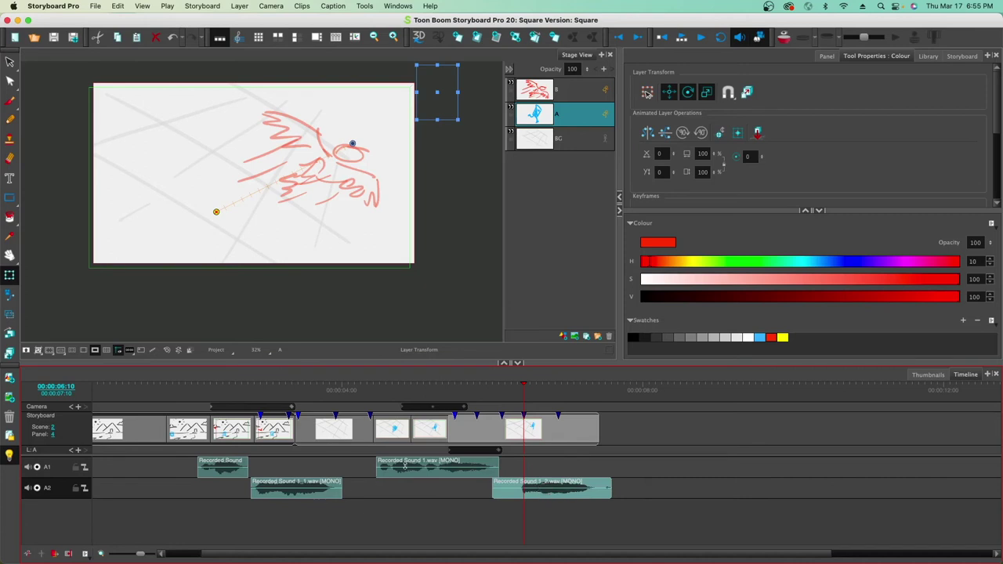
- Set the colour of both sound clips on audio track A2 to green
{"action": "left_click", "coordinate": [308, 495]}
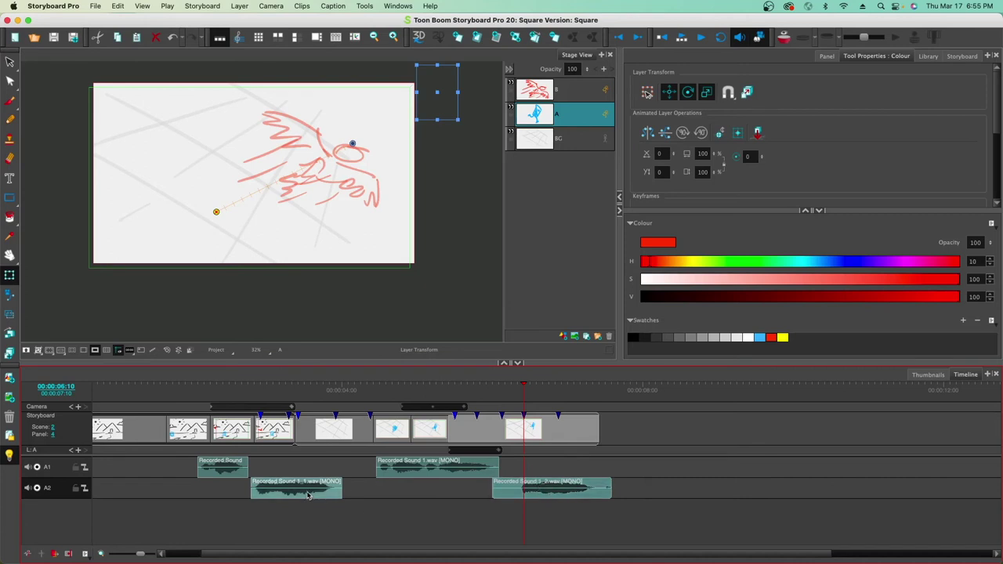
{"action": "right_click", "coordinate": [308, 495]}
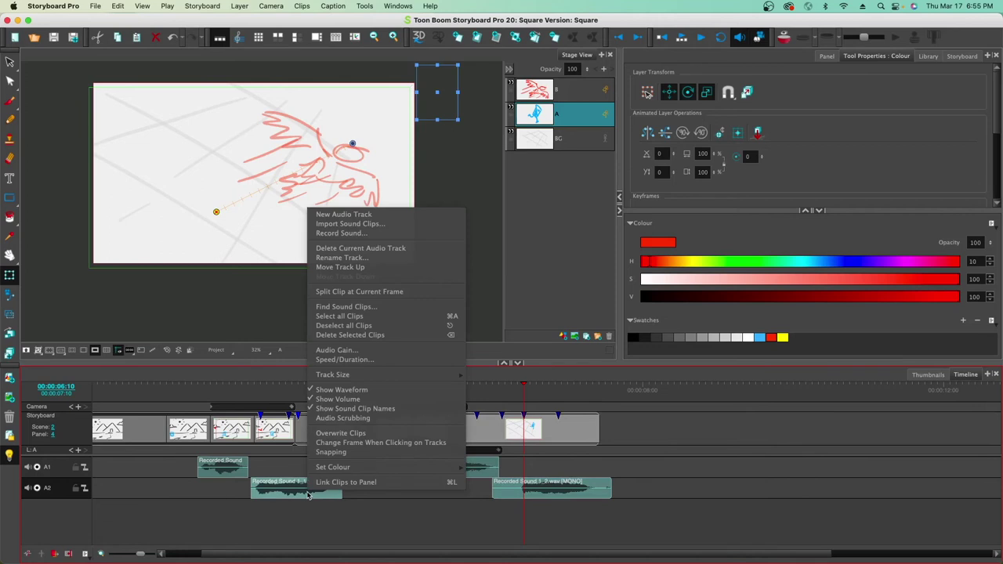
{"action": "mouse_move", "coordinate": [337, 471]}
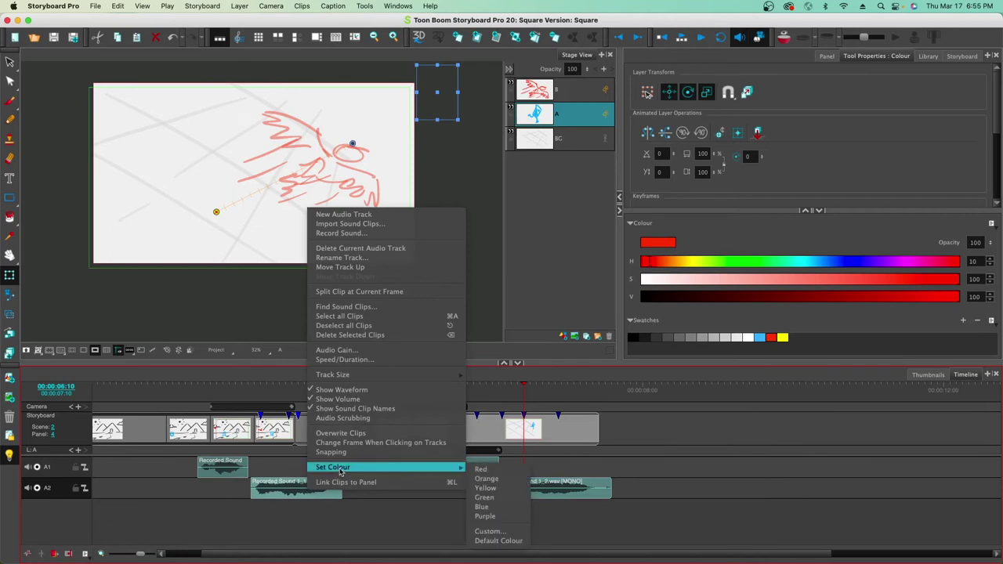
{"action": "left_click", "coordinate": [485, 508]}
{"action": "right_click", "coordinate": [550, 495]}
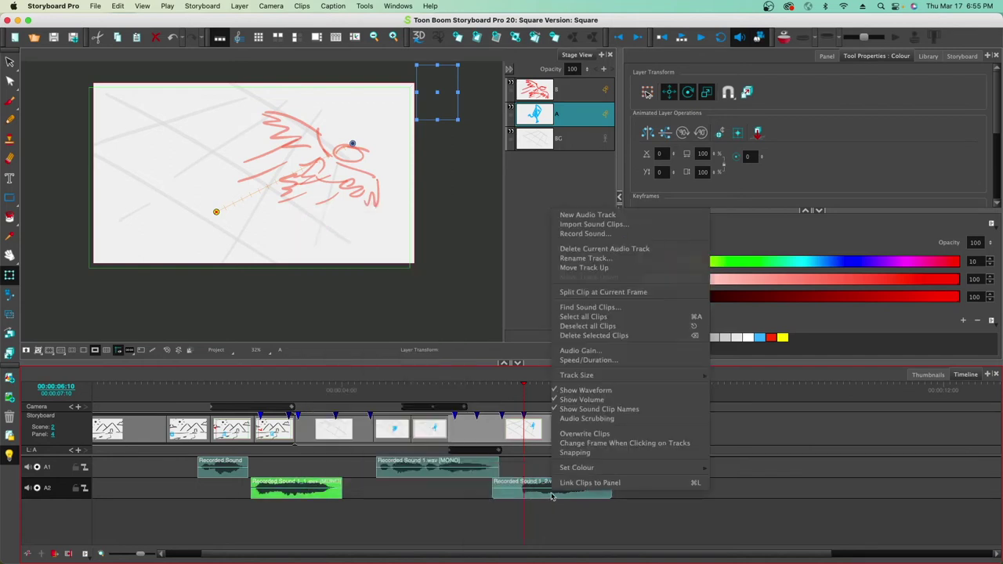
{"action": "mouse_move", "coordinate": [687, 469]}
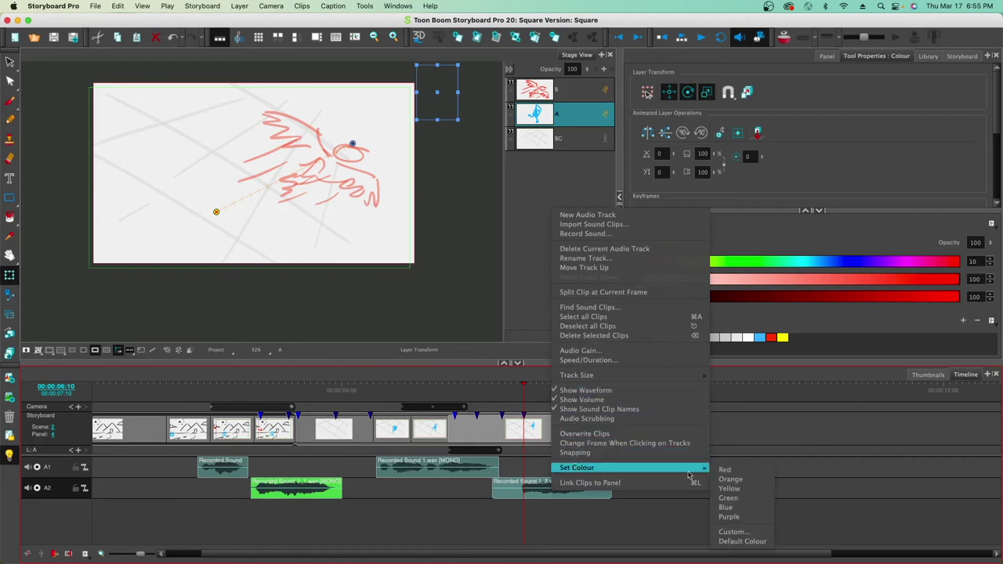
{"action": "left_click", "coordinate": [744, 498]}
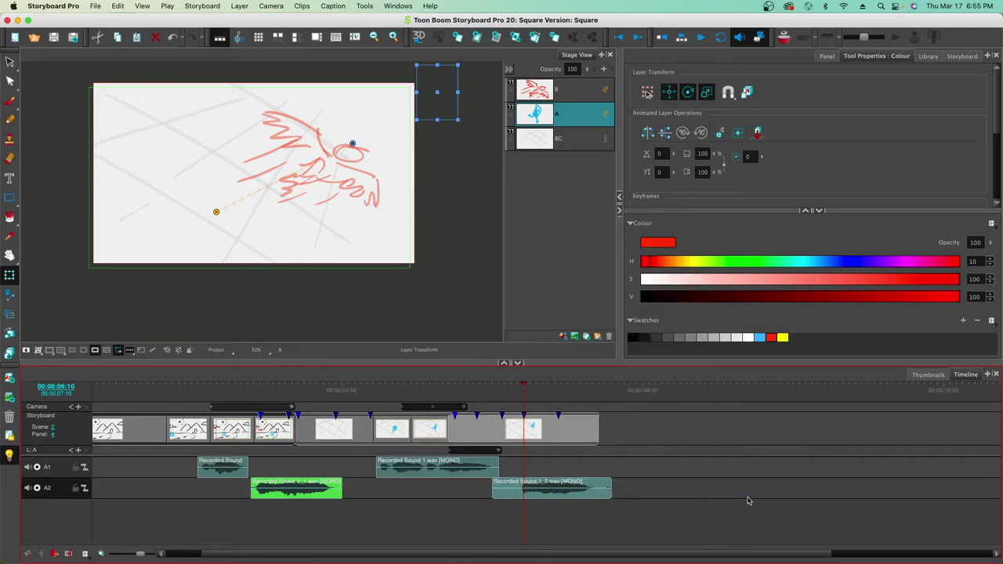
{"action": "right_click", "coordinate": [593, 496]}
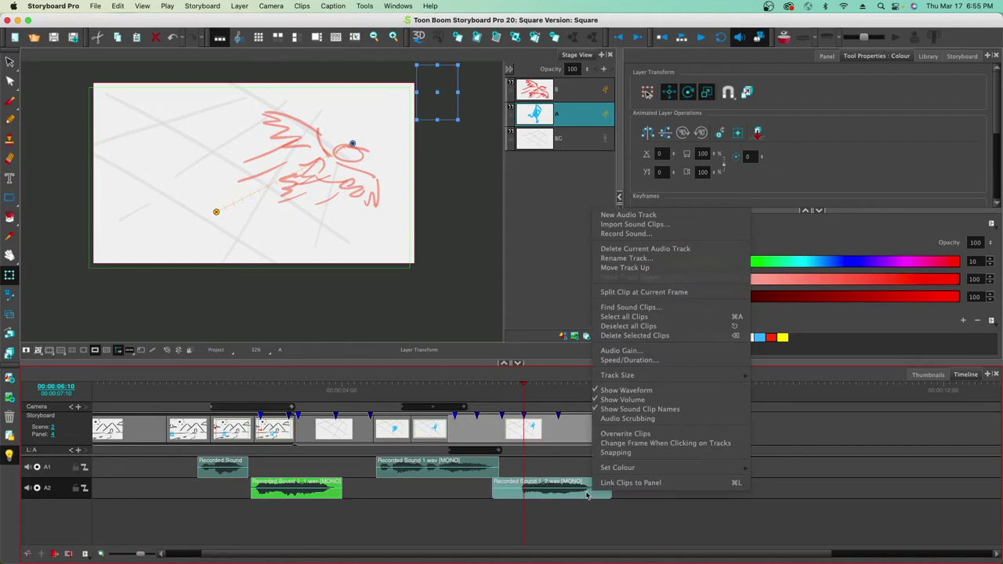
{"action": "mouse_move", "coordinate": [610, 468]}
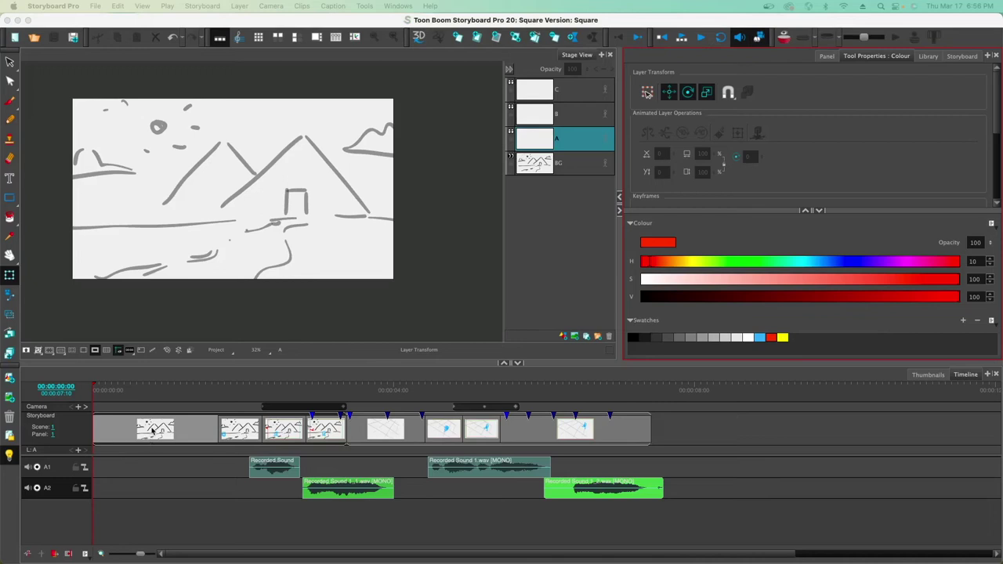
- Go through the panels of scenes 1 and 2 in order to examine how they line up with the sound clips
{"action": "left_click", "coordinate": [178, 438]}
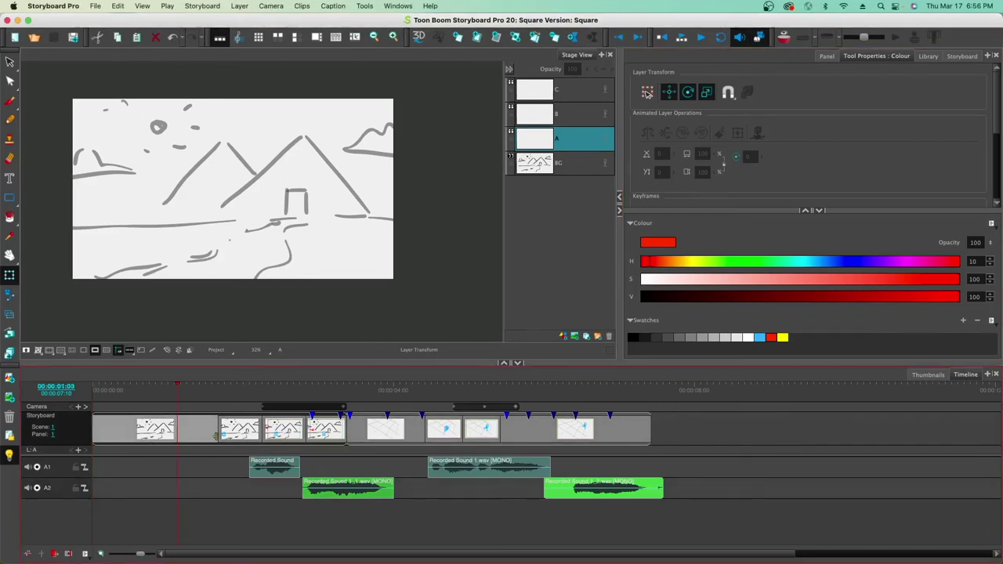
{"action": "left_click", "coordinate": [244, 437]}
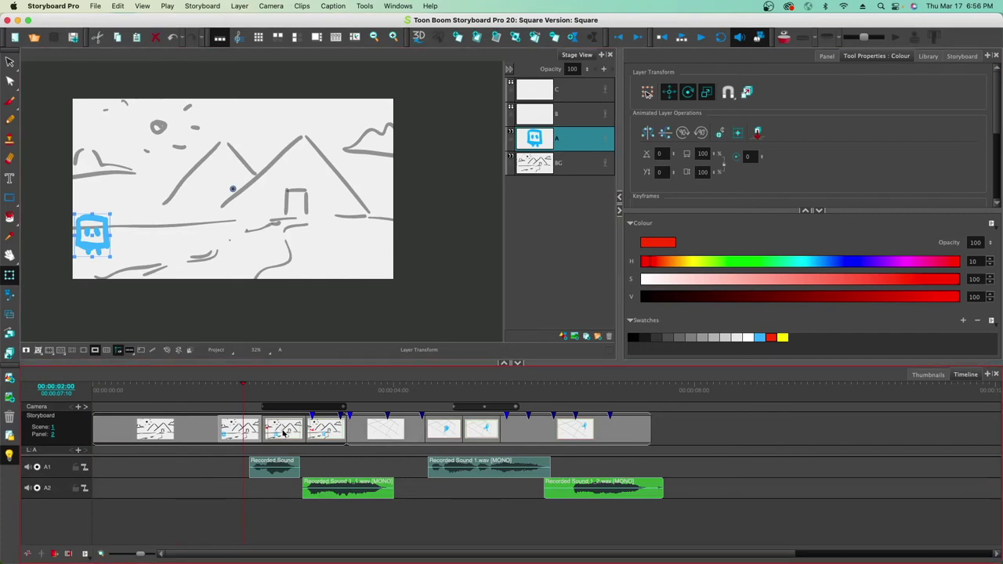
{"action": "left_click", "coordinate": [282, 431]}
{"action": "left_click", "coordinate": [334, 432]}
{"action": "left_click", "coordinate": [379, 433]}
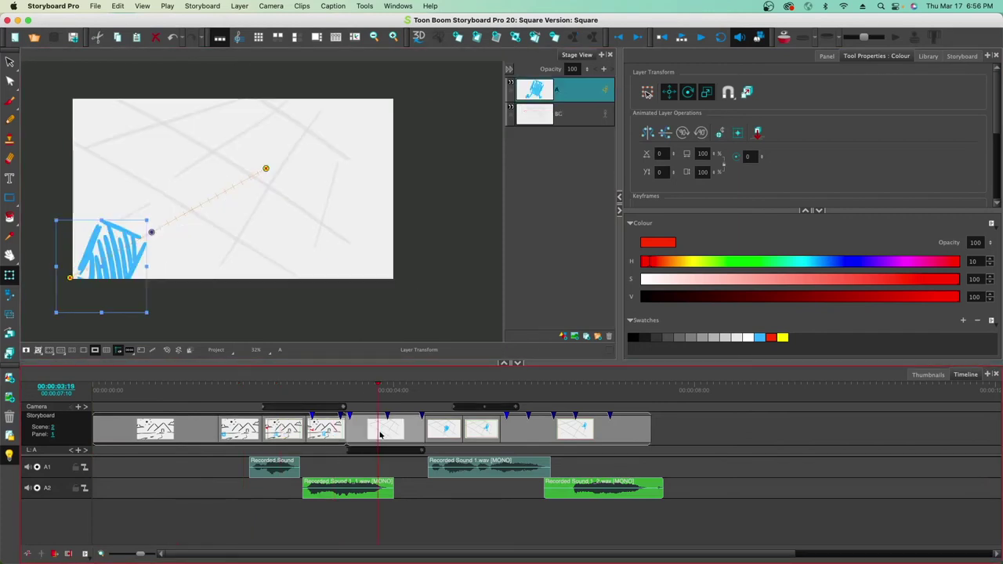
{"action": "left_click", "coordinate": [443, 432]}
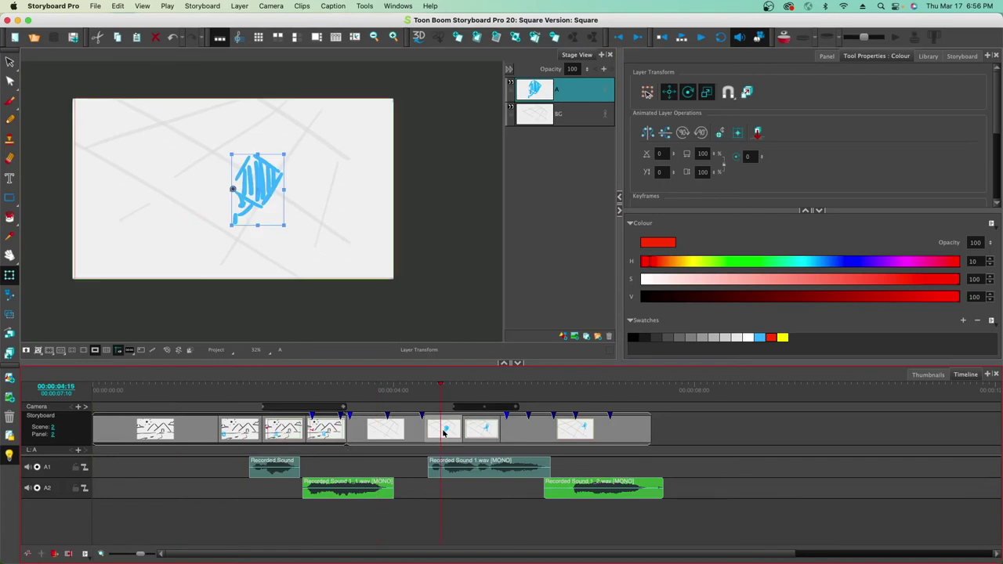
{"action": "left_click", "coordinate": [489, 437]}
{"action": "left_click", "coordinate": [507, 432]}
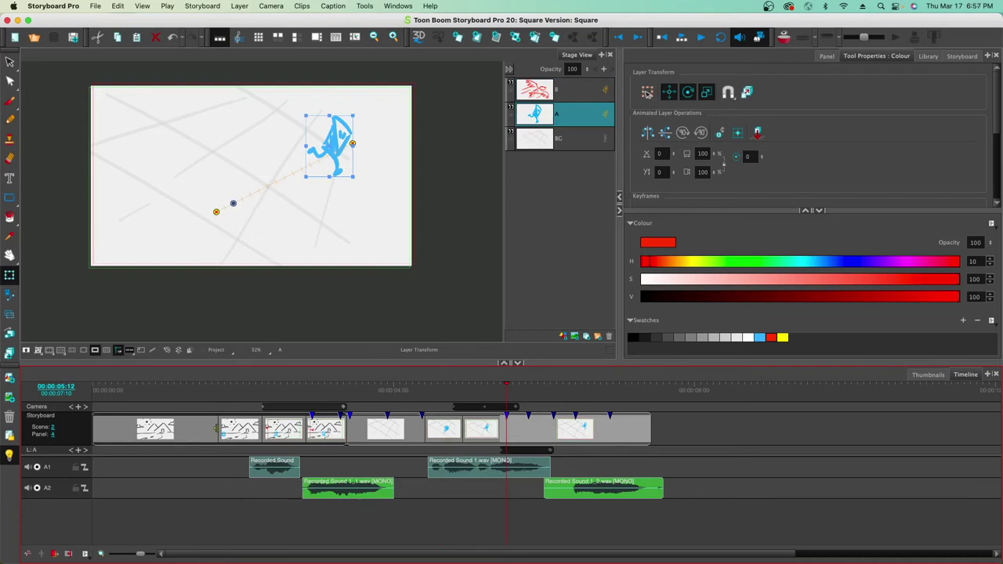
- Try extending scene 1's first panel so the following panels and sound clips shift with it, and undo the extension
{"action": "mouse_move", "coordinate": [216, 428]}
{"action": "left_mouse_down"}
{"action": "mouse_move", "coordinate": [192, 429]}
{"action": "mouse_move", "coordinate": [352, 430]}
{"action": "mouse_move", "coordinate": [129, 430]}
{"action": "mouse_move", "coordinate": [360, 433]}
{"action": "left_mouse_up"}
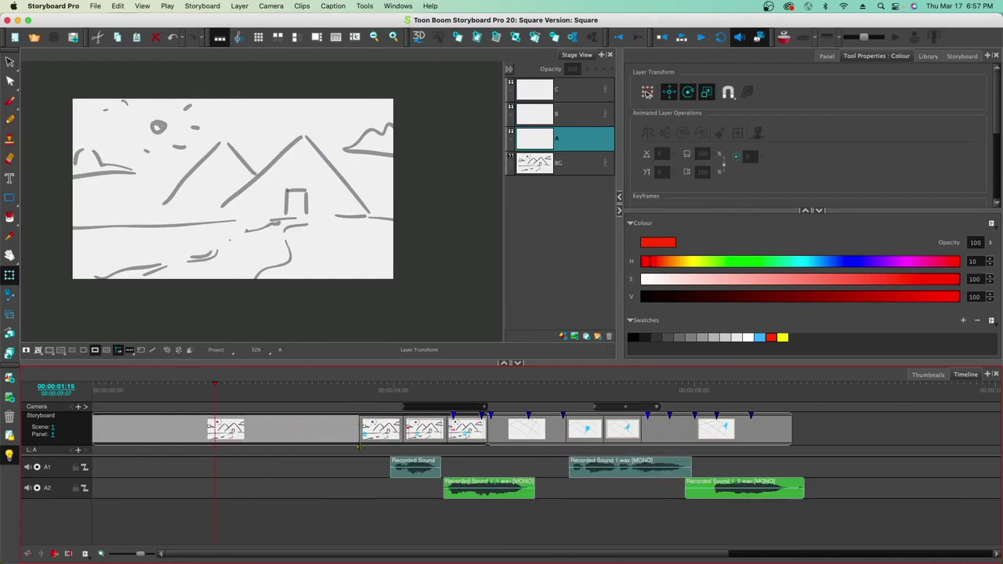
{"action": "key", "text": "super+z"}
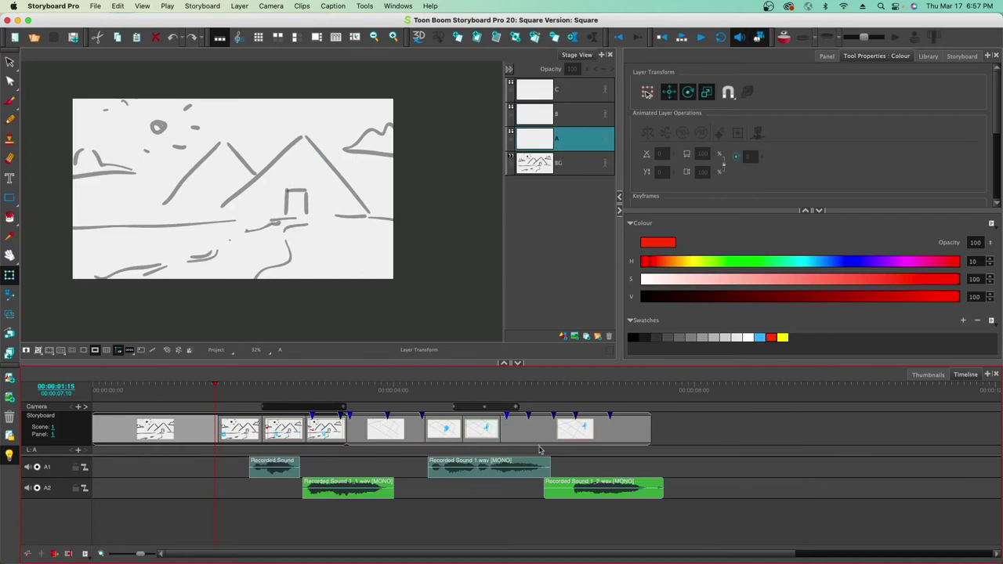
- Return to the start of the timeline and play the storyboard through scene 2 with its sound
{"action": "left_click", "coordinate": [93, 389]}
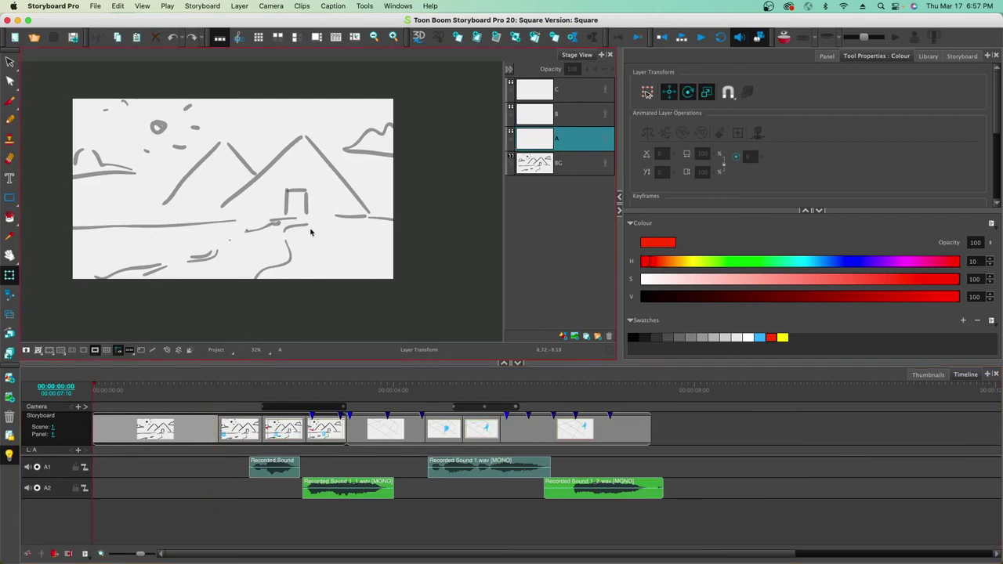
{"action": "left_click", "coordinate": [239, 433]}
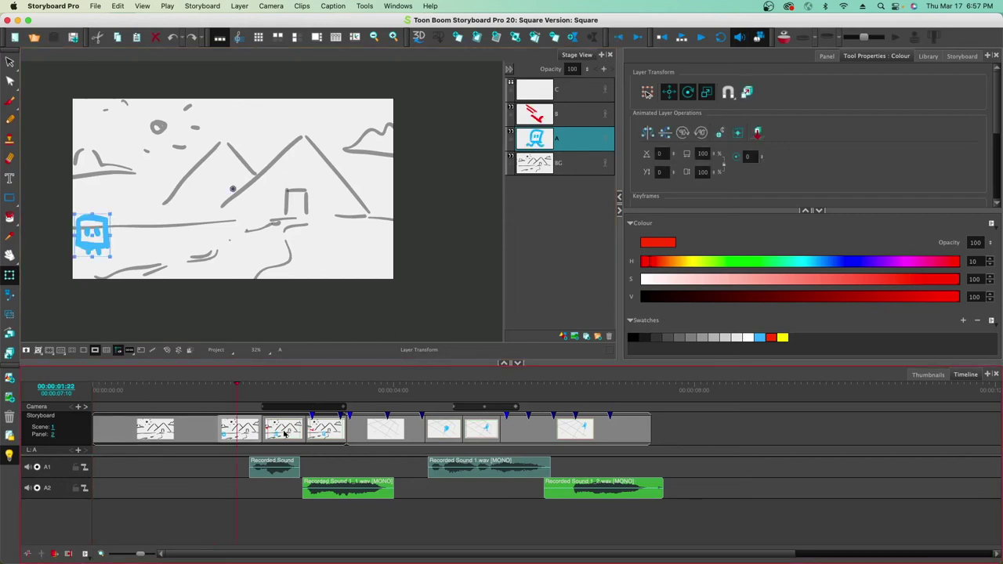
{"action": "left_click", "coordinate": [98, 389]}
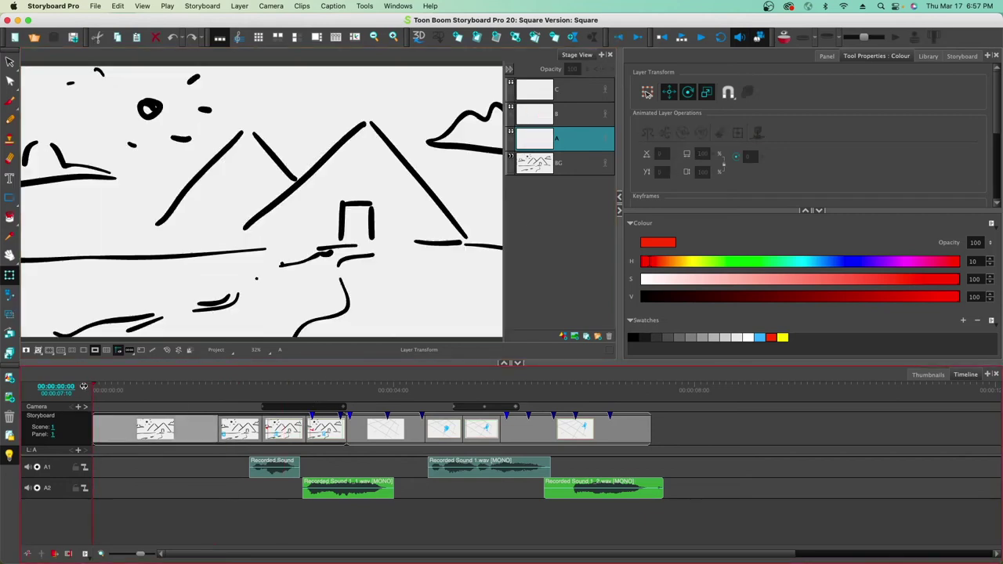
{"action": "left_click", "coordinate": [701, 39]}
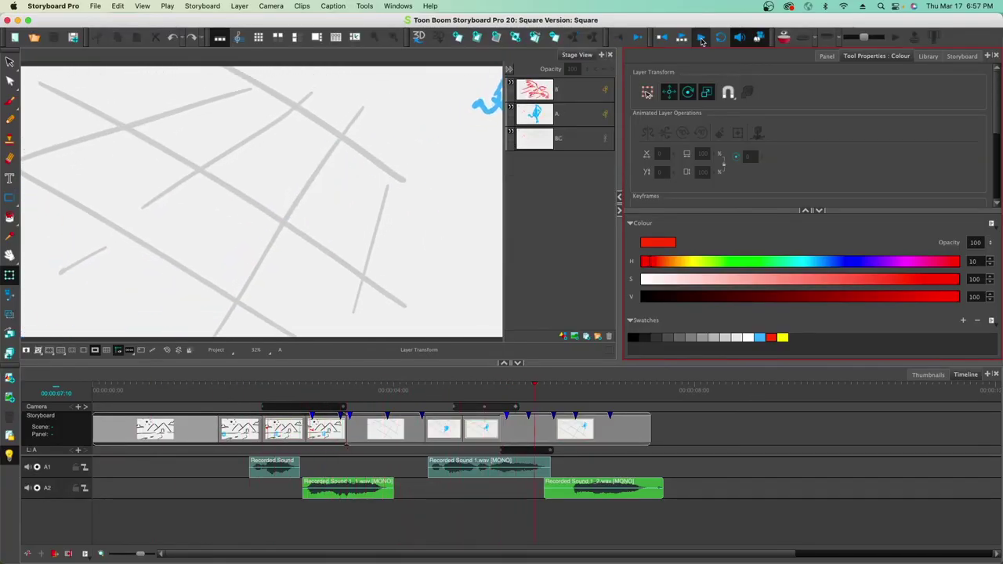
{"action": "left_click", "coordinate": [701, 37]}
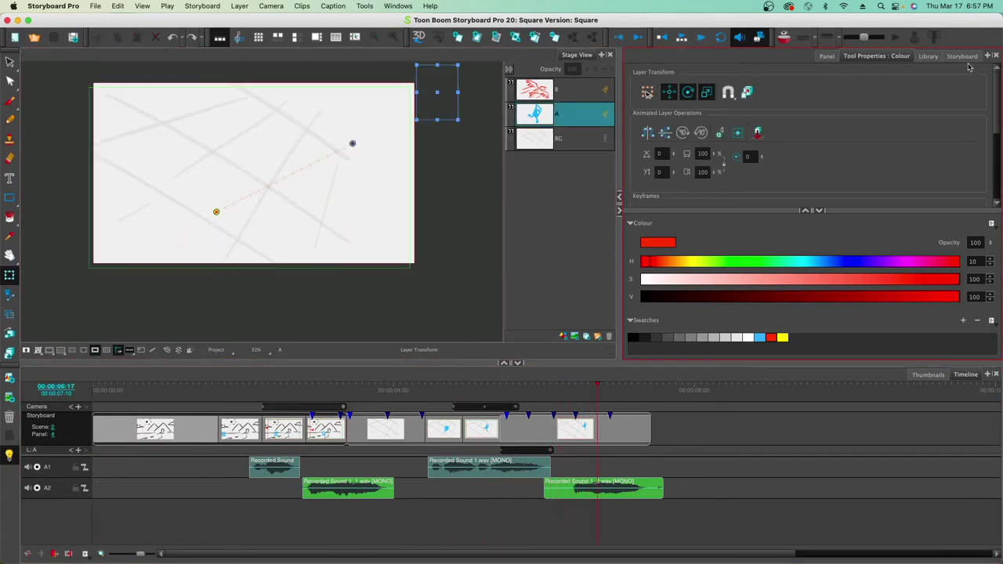
- Enter "Bird: Screech" as the dialog of scene 1's panel 2 and copy the text
{"action": "left_click", "coordinate": [826, 56]}
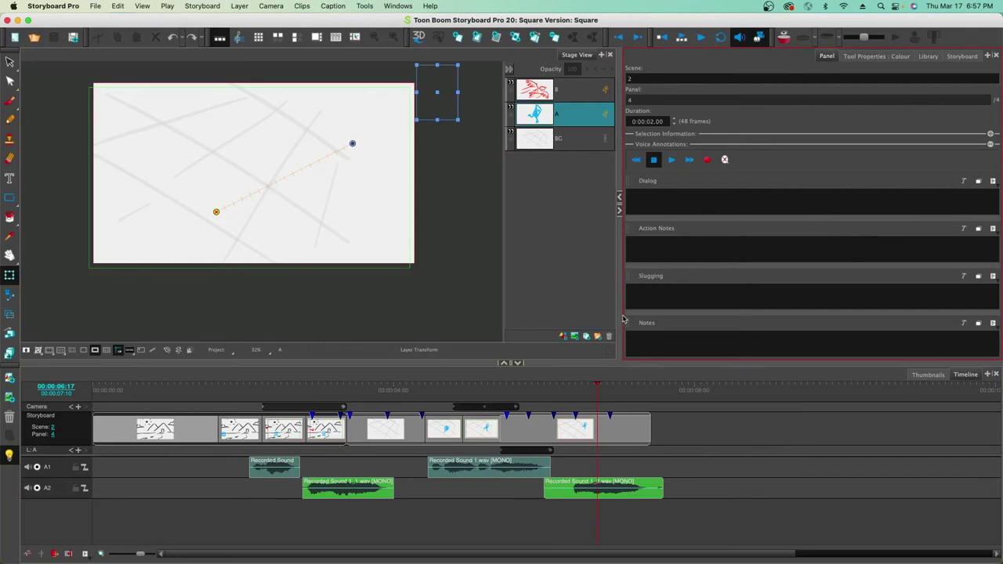
{"action": "left_click", "coordinate": [247, 428]}
{"action": "left_click", "coordinate": [252, 430]}
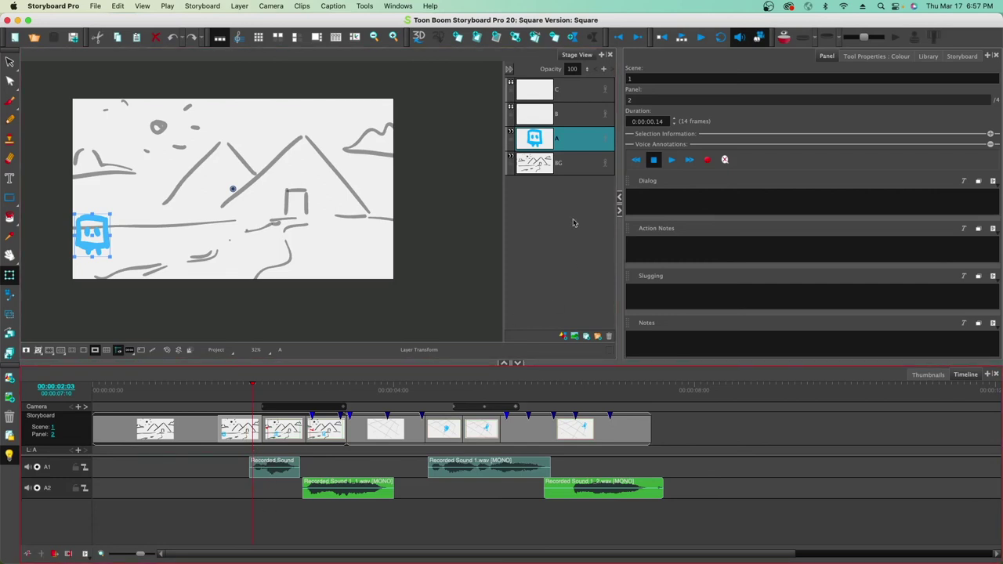
{"action": "left_click", "coordinate": [686, 198]}
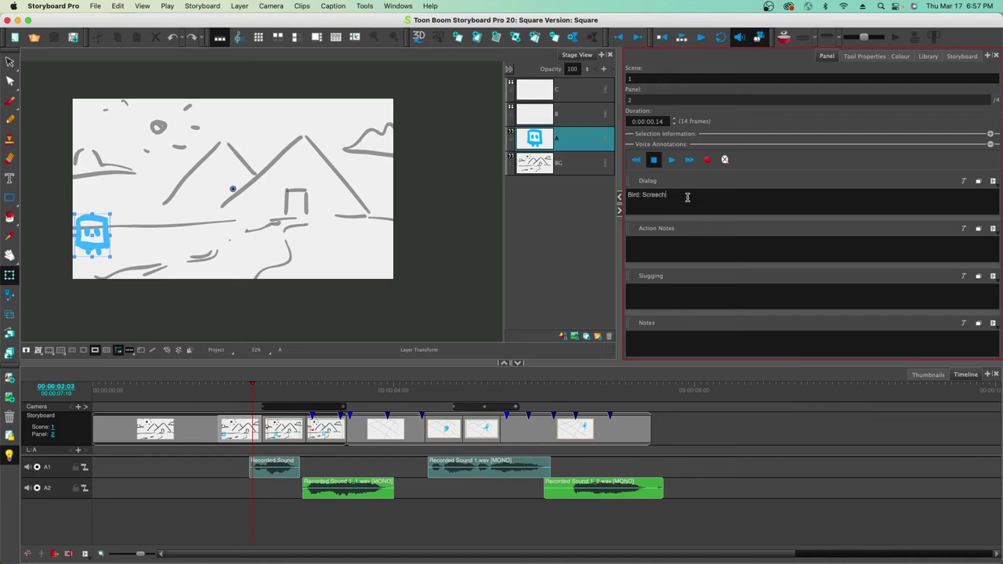
{"action": "key", "text": "super+a"}
{"action": "key", "text": "super+c"}
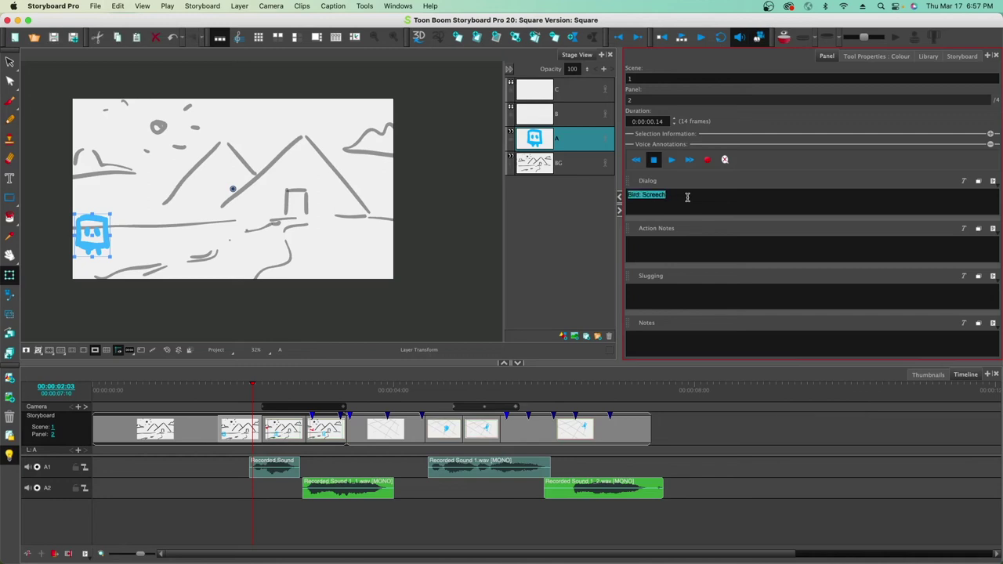
- Paste the copied dialog "Bird: Screech" into scene 1's panel 3 and scene 2's panels 2 and 3
{"action": "left_click", "coordinate": [290, 429]}
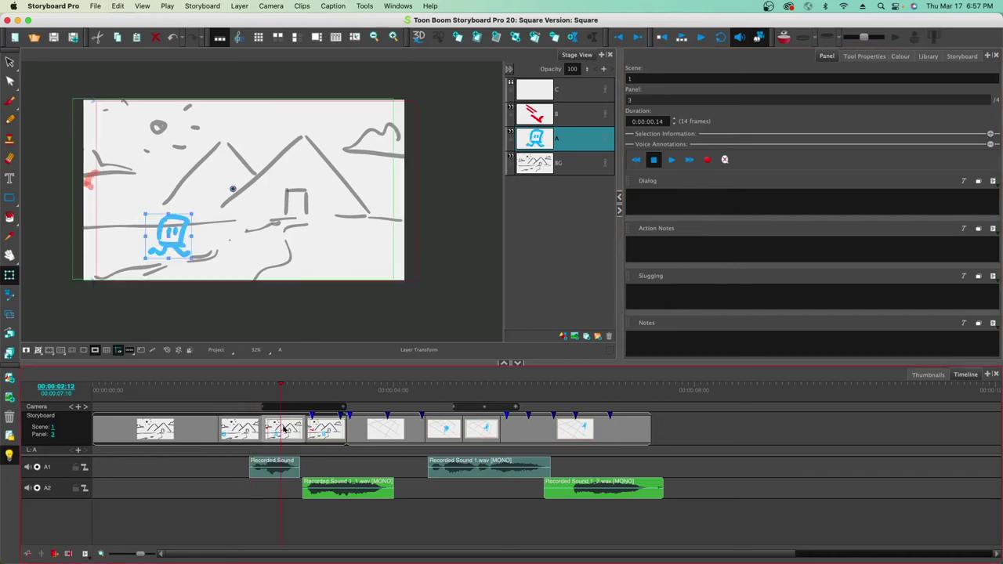
{"action": "left_click", "coordinate": [694, 198]}
{"action": "key", "text": "super+v"}
{"action": "left_click", "coordinate": [444, 431]}
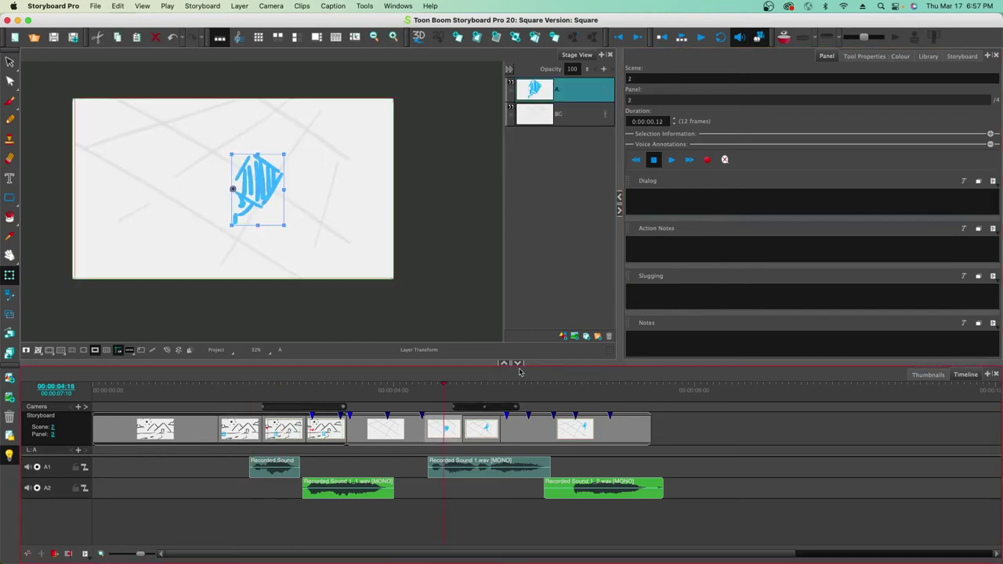
{"action": "left_click", "coordinate": [661, 195]}
{"action": "key", "text": "super+v"}
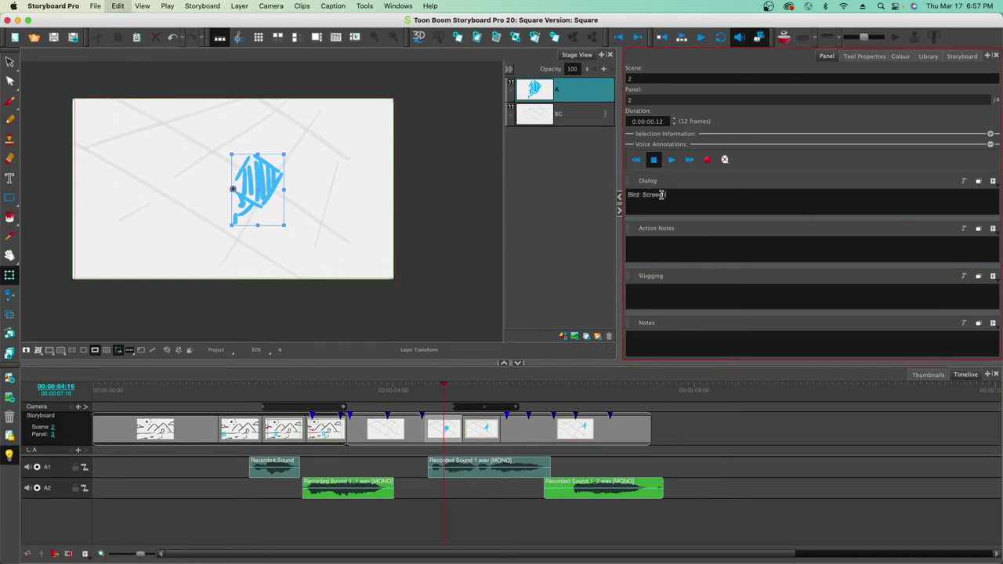
{"action": "left_click", "coordinate": [484, 425]}
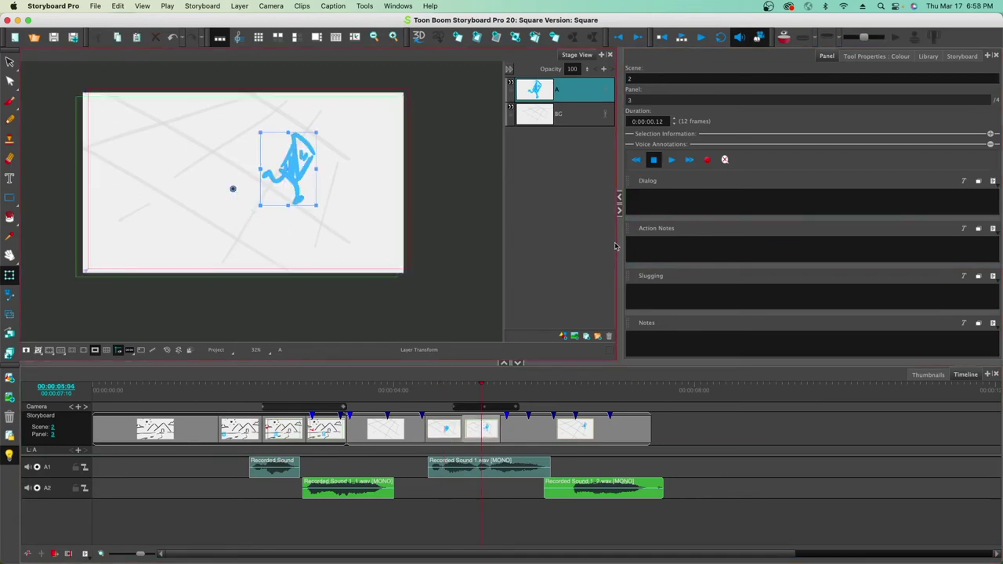
{"action": "left_click", "coordinate": [656, 195]}
{"action": "key", "text": "super+v"}
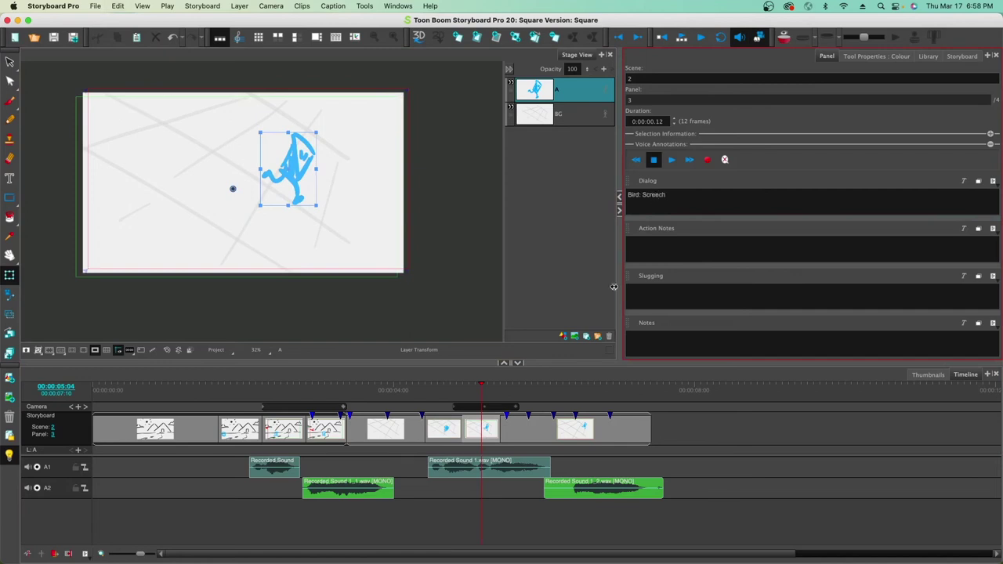
- Paste the copied dialog "Bird: Screech" into scene 2's panel 4
{"action": "key", "text": "Right"}
{"action": "left_click", "coordinate": [643, 197]}
{"action": "key", "text": "super+v"}
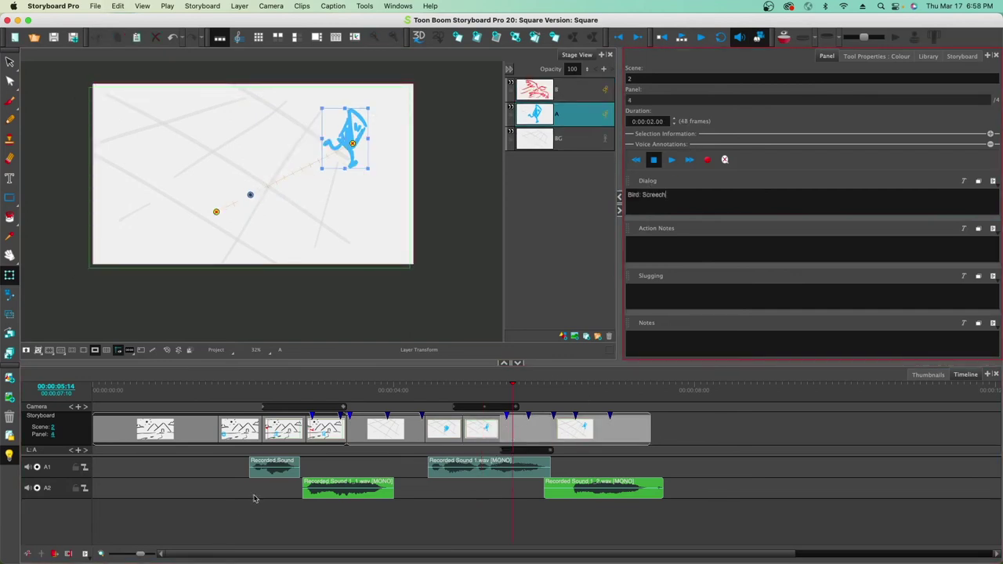
- Enter "Square: Oh no!" as the dialog of scene 1's panel 4
{"action": "left_click", "coordinate": [319, 415]}
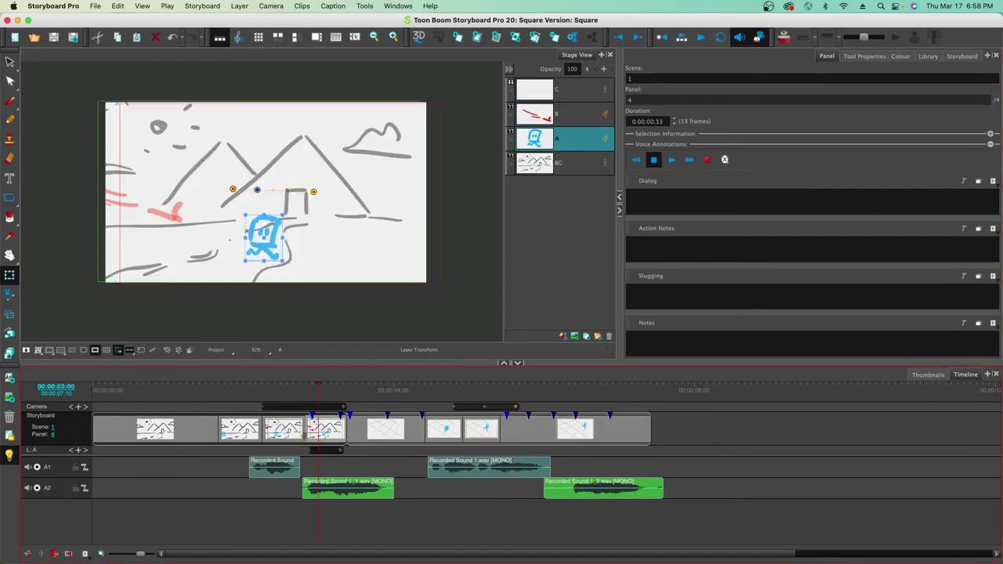
{"action": "left_click", "coordinate": [311, 487]}
{"action": "left_click", "coordinate": [673, 208]}
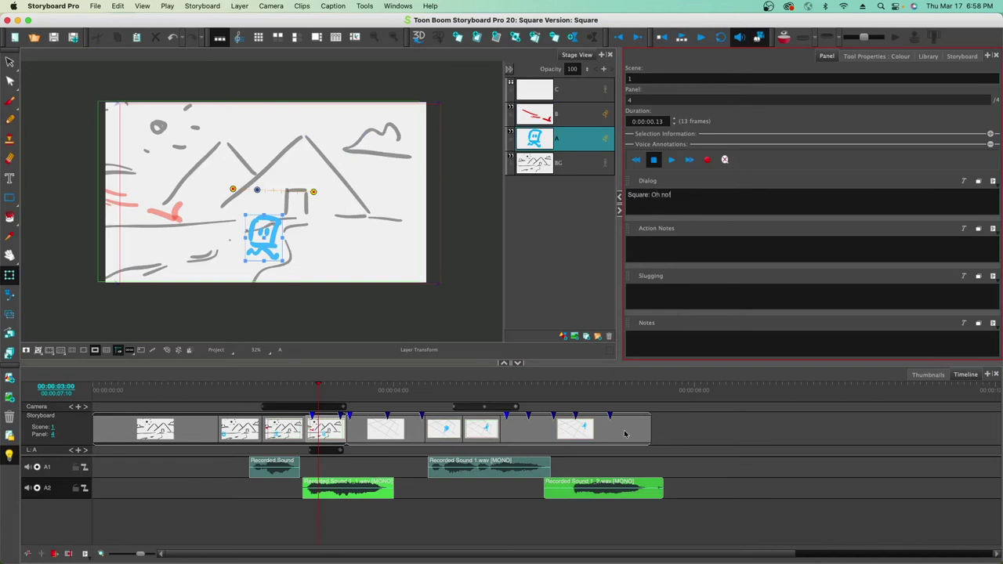
- Add the line "Square: Ahhh!!" below the bird's line in the dialog of scene 2's panel 4
{"action": "left_click", "coordinate": [567, 487]}
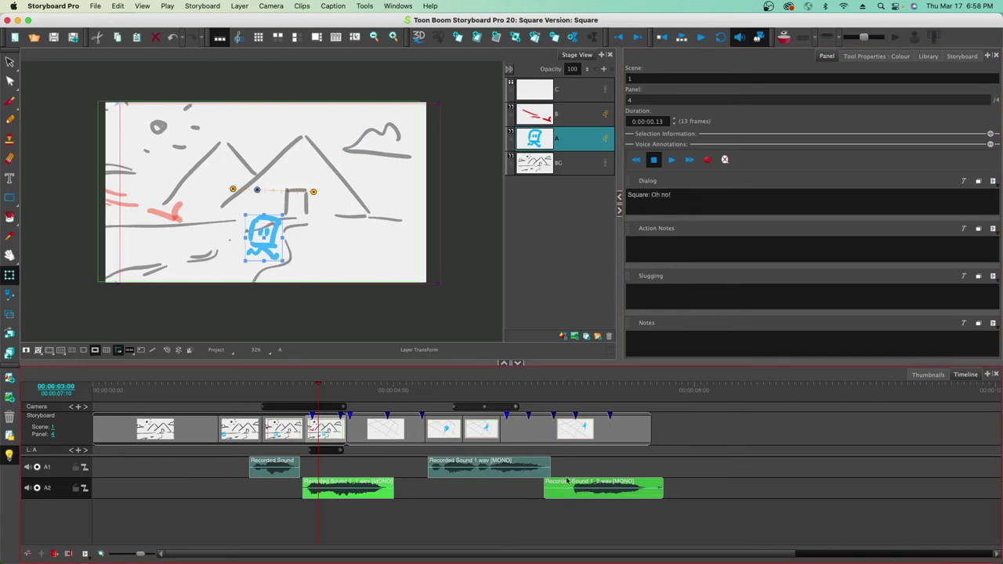
{"action": "left_click", "coordinate": [551, 429]}
{"action": "left_click", "coordinate": [669, 251]}
{"action": "key", "text": "super+c"}
{"action": "key", "text": "Return"}
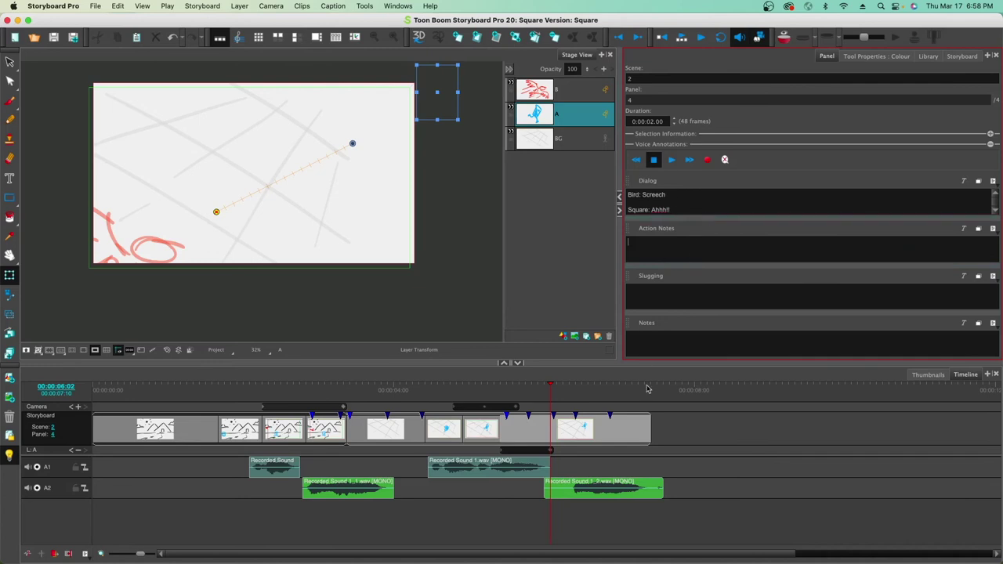
- Enter the note "Camera pan to the right." for scene 1's panel 3 and copy it into panel 4's notes
{"action": "left_click", "coordinate": [275, 430]}
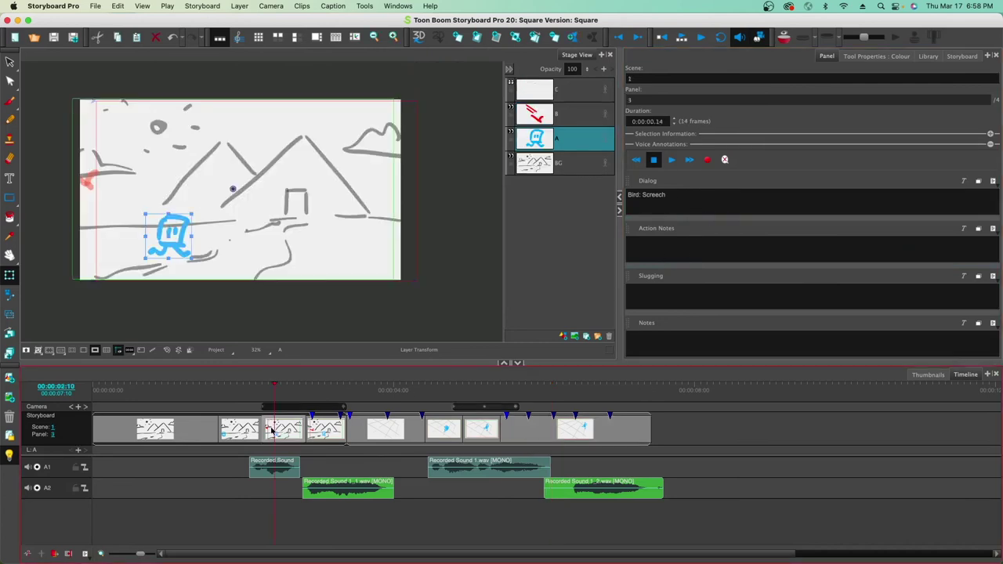
{"action": "left_click", "coordinate": [664, 343]}
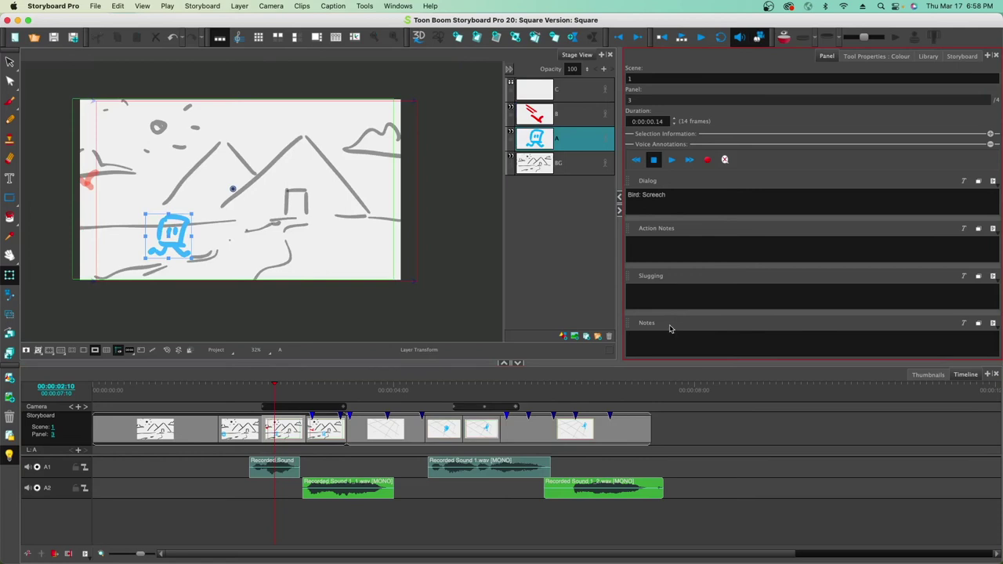
{"action": "left_click", "coordinate": [644, 338]}
{"action": "key", "text": "super+a"}
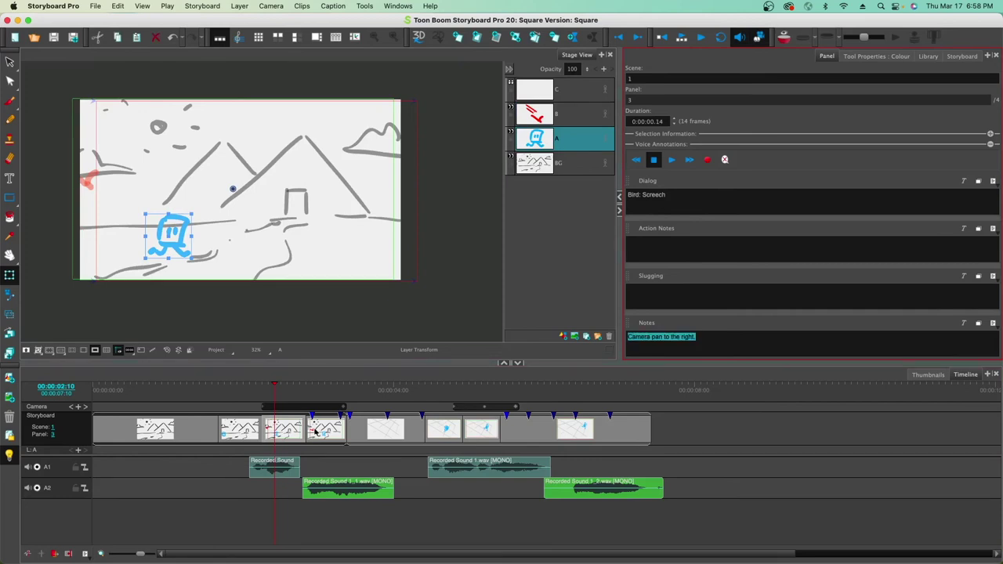
{"action": "left_click", "coordinate": [315, 432]}
{"action": "left_click", "coordinate": [700, 332]}
{"action": "key", "text": "super+v"}
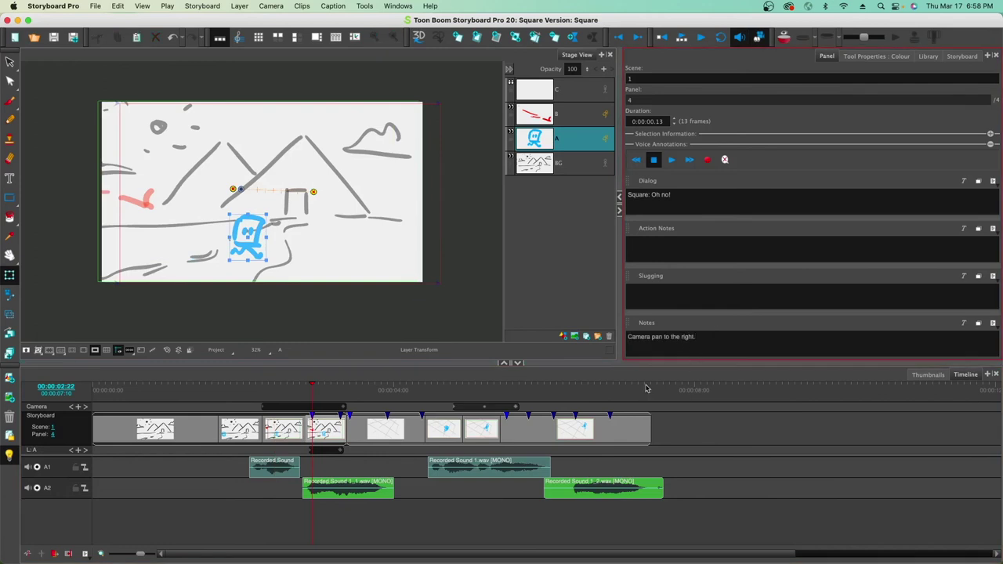
- Enter "Camera pans up." in the notes of scene 2's panel 2 and select the text for copying
{"action": "left_click", "coordinate": [435, 431]}
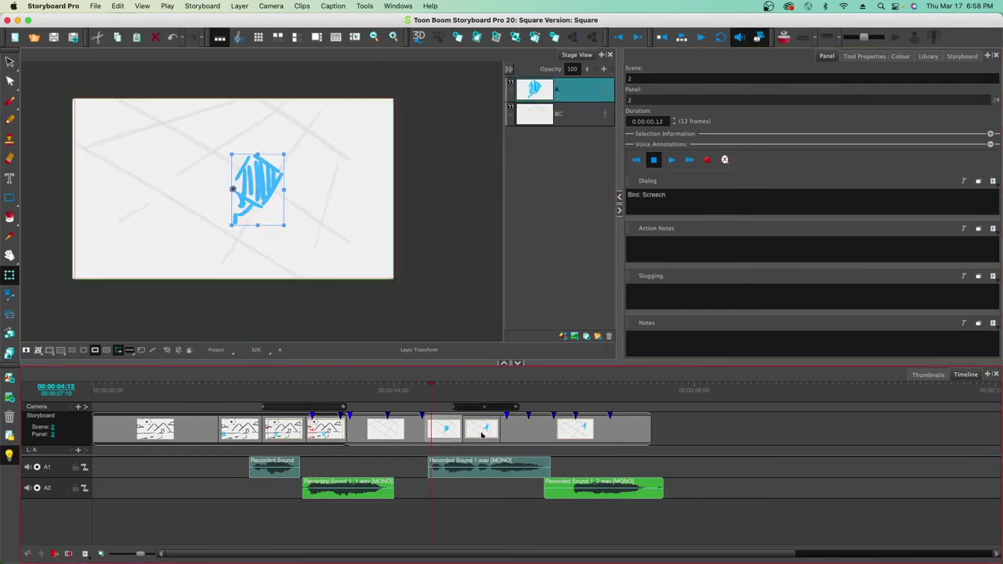
{"action": "left_click", "coordinate": [481, 433]}
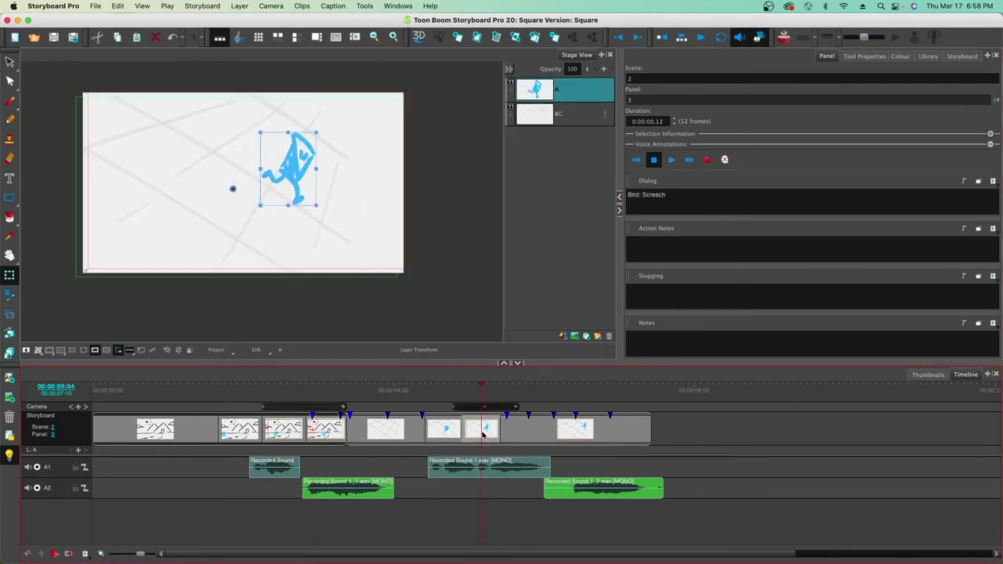
{"action": "left_click", "coordinate": [454, 433]}
{"action": "left_click", "coordinate": [643, 347]}
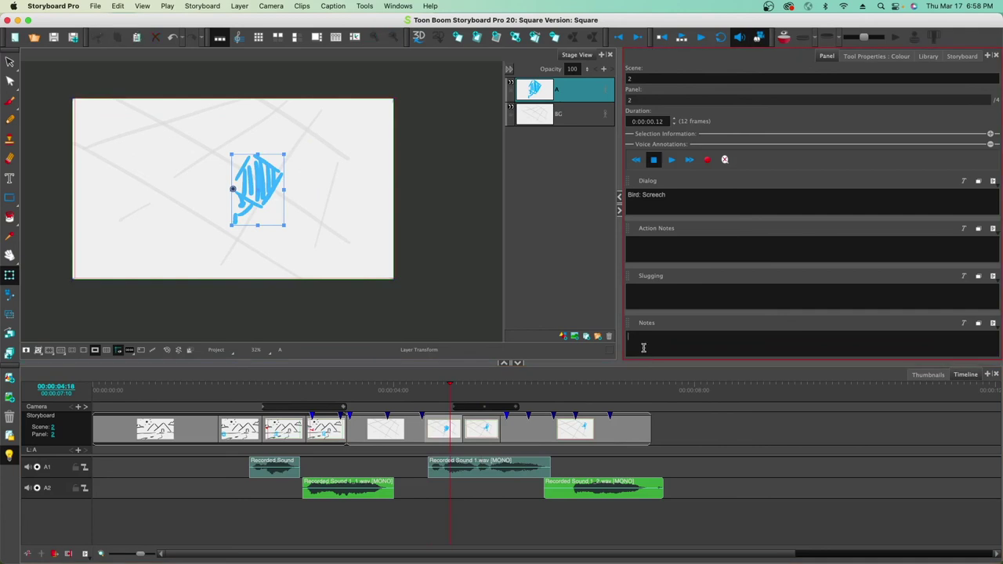
{"action": "type", "text": "Camera pans up."}
{"action": "key", "text": "super+a"}
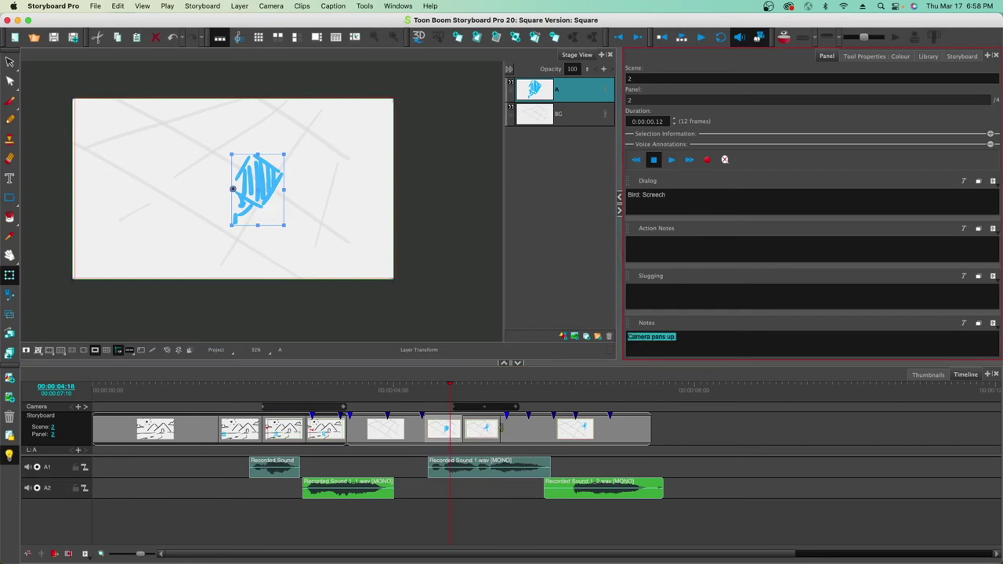
- Paste the note "Camera pans up." into scene 2's panels 3 and 4, and save the project
{"action": "left_click", "coordinate": [485, 430]}
{"action": "left_click", "coordinate": [650, 337]}
{"action": "key", "text": "super+v"}
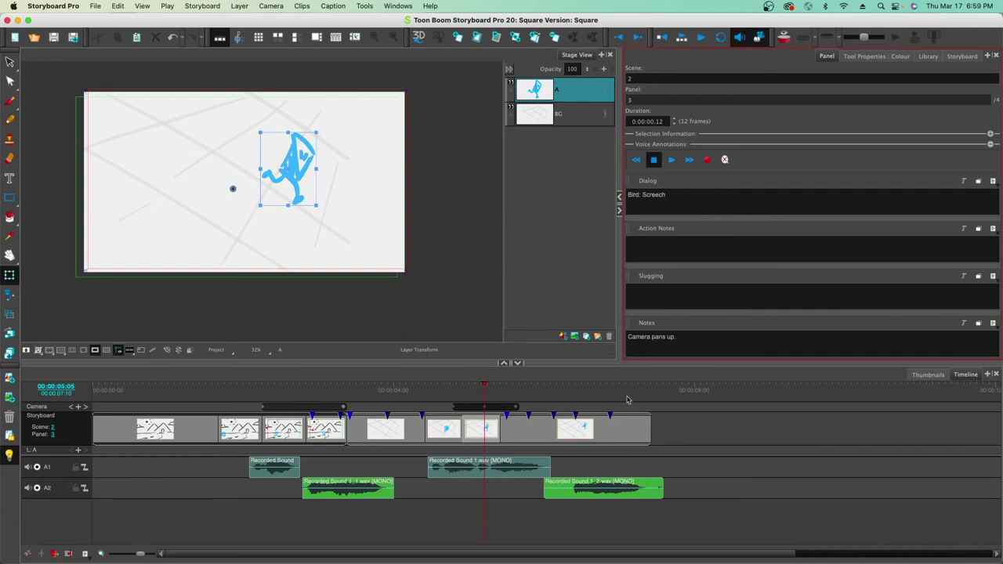
{"action": "left_click", "coordinate": [597, 433]}
{"action": "left_click", "coordinate": [650, 344]}
{"action": "key", "text": "super+v"}
{"action": "key", "text": "super+s"}
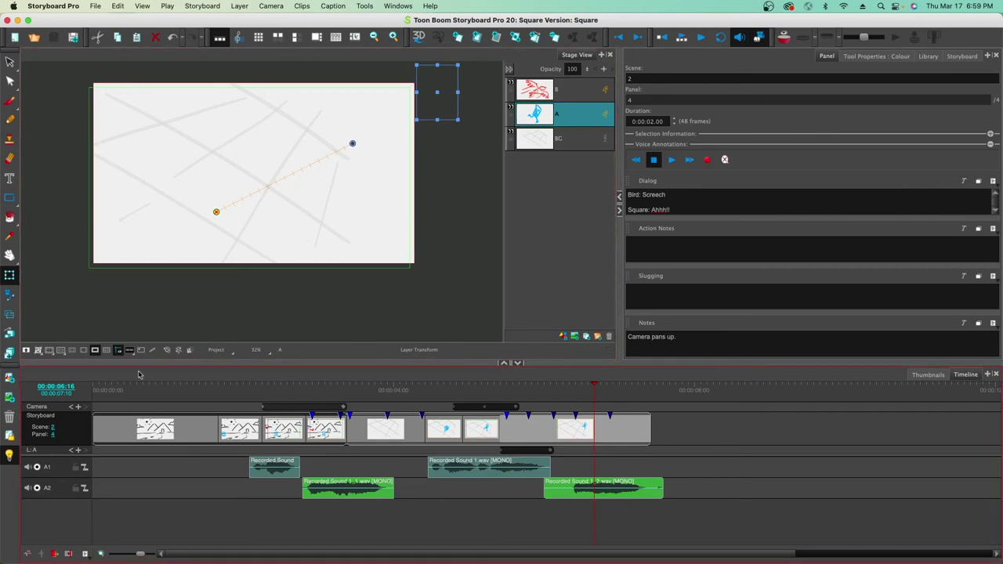
- Set up a PDF export of all scenes with squarebird.pdf on the Desktop as the destination
{"action": "left_click", "coordinate": [94, 6]}
{"action": "mouse_move", "coordinate": [127, 247]}
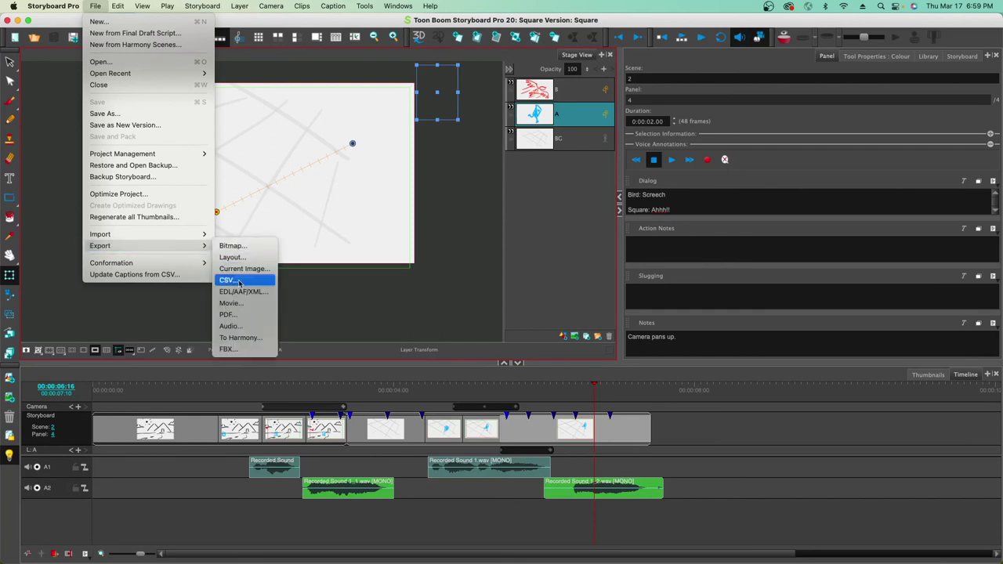
{"action": "left_click", "coordinate": [232, 316]}
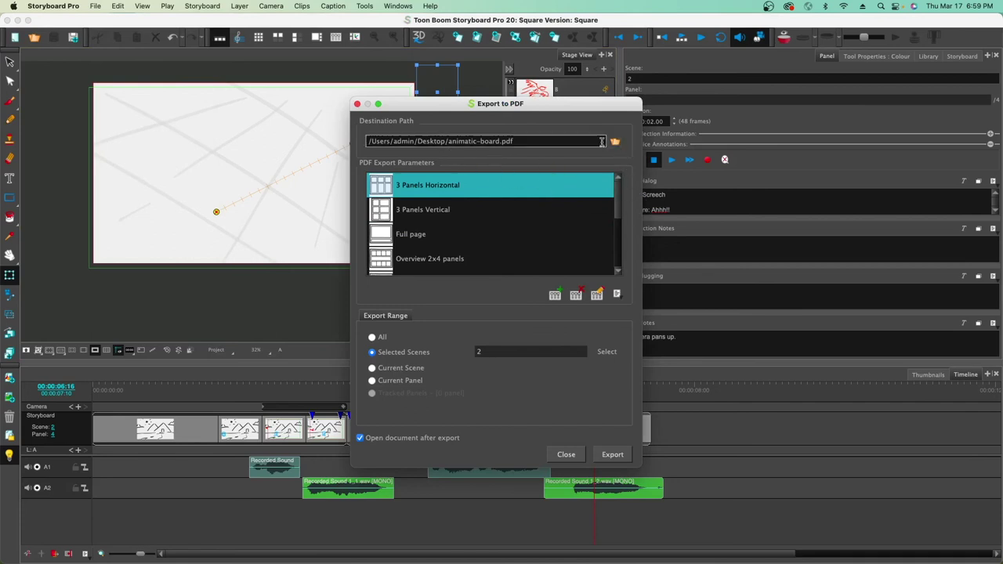
{"action": "left_click_drag", "start_coordinate": [551, 139], "coordinate": [447, 132]}
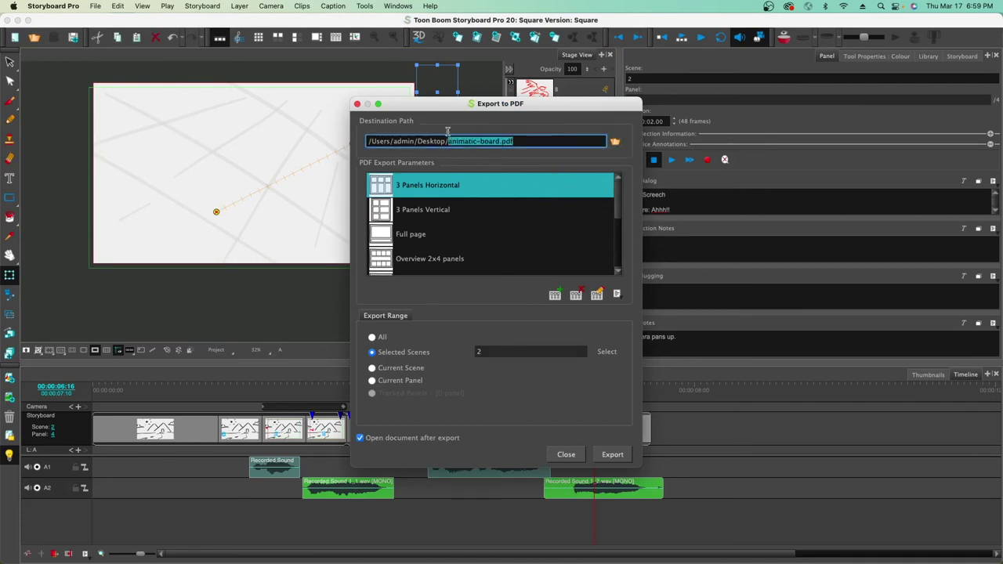
{"action": "type", "text": "B"}
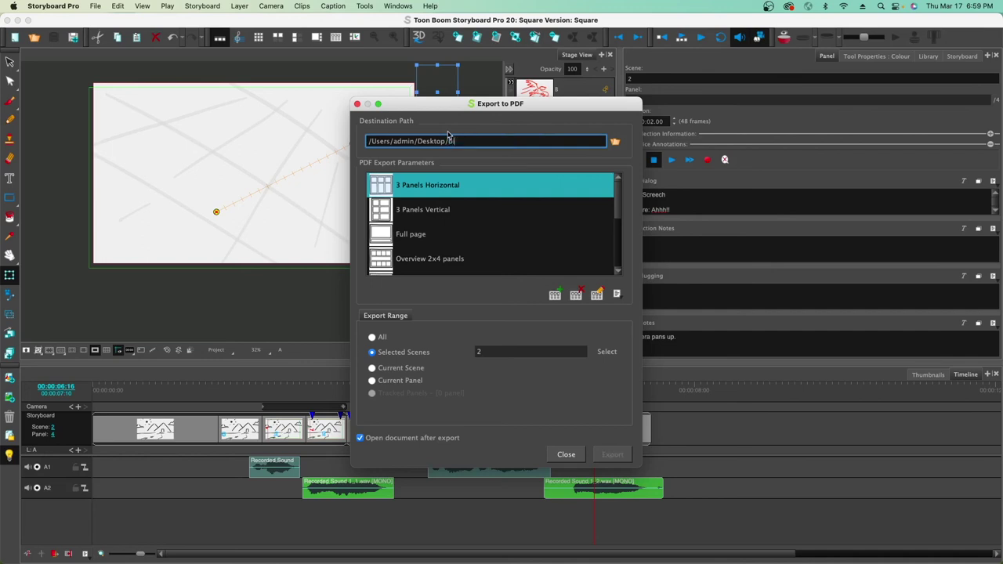
{"action": "type", "text": "squarebird"}
{"action": "left_click", "coordinate": [372, 338]}
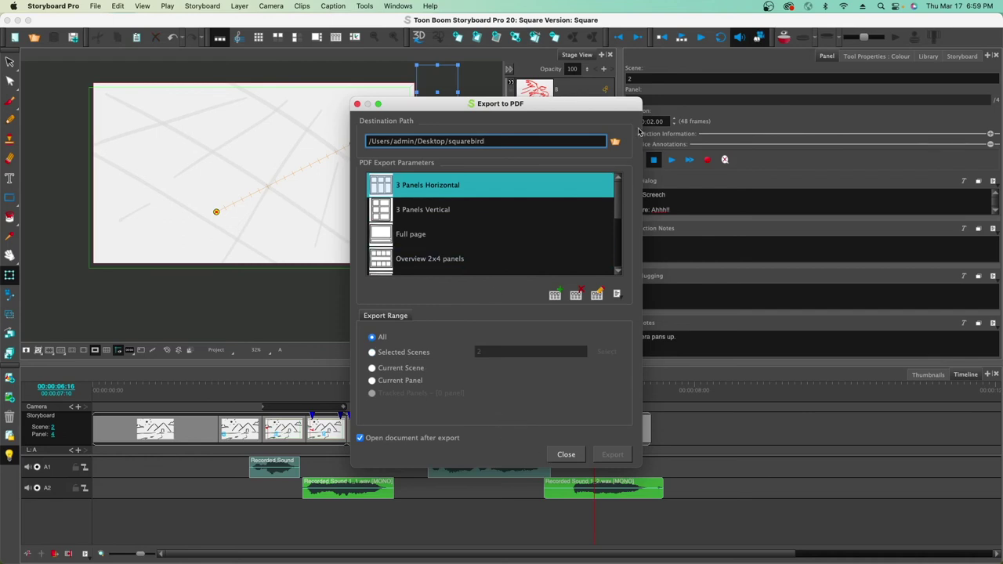
{"action": "left_click", "coordinate": [615, 142]}
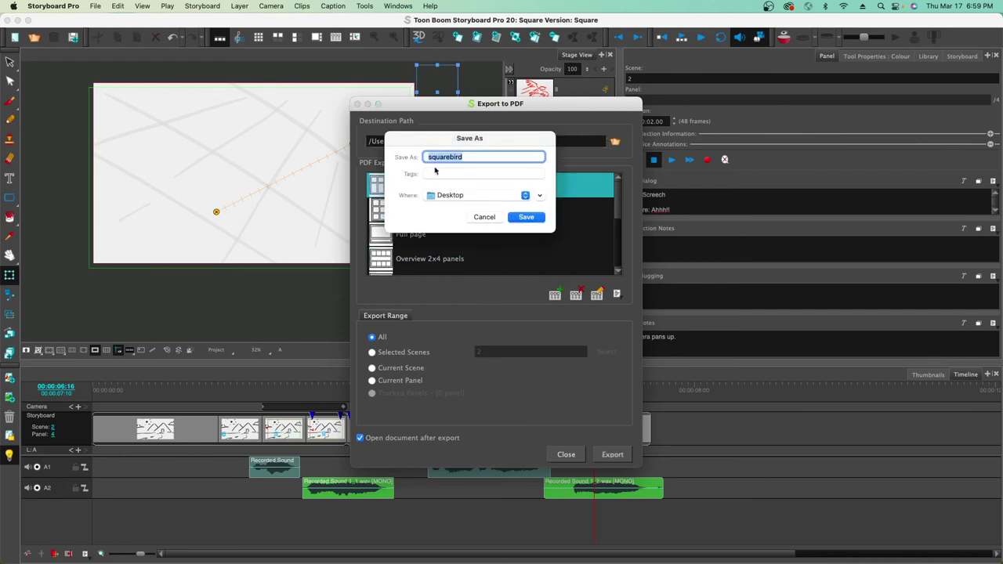
{"action": "left_click", "coordinate": [526, 220]}
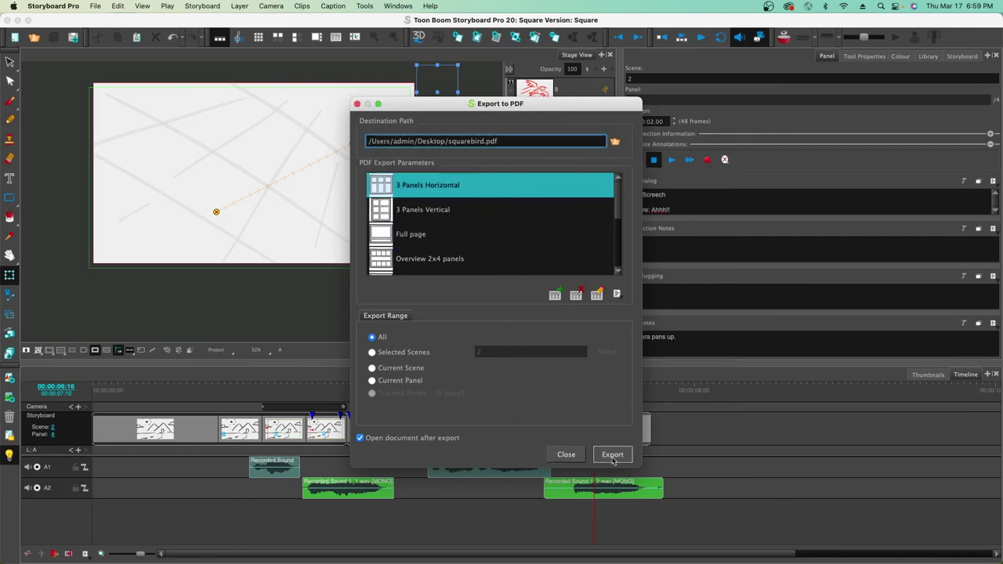
- Run the PDF export of the storyboard and close the export dialog
{"action": "left_click", "coordinate": [612, 456]}
{"action": "left_click", "coordinate": [476, 273]}
{"action": "left_click", "coordinate": [526, 301]}
{"action": "left_click", "coordinate": [564, 454]}
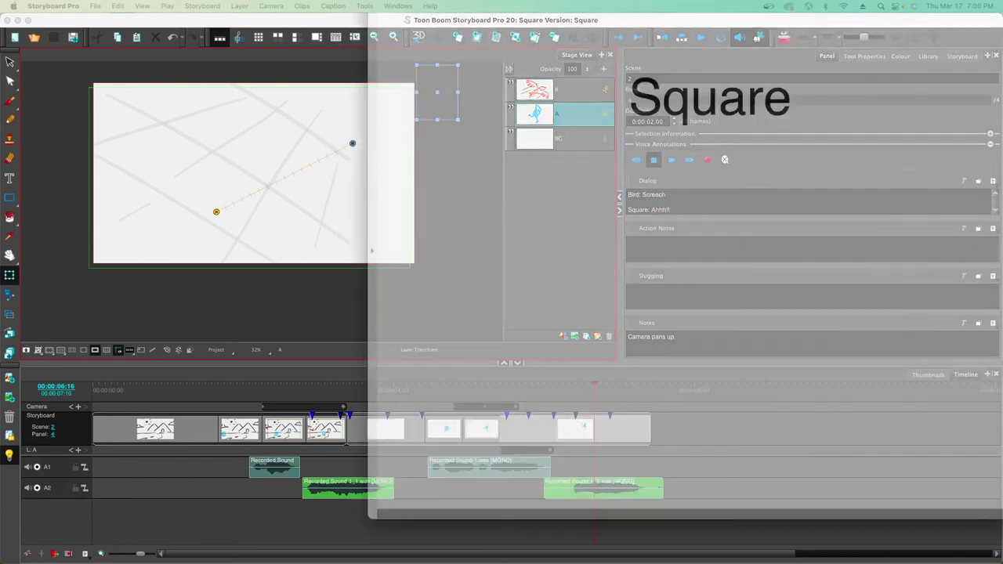
- Page through the exported squarebird.pdf in Acrobat, examining each panel's drawing, camera frames, dialog and notes
{"action": "scroll", "coordinate": [444, 267], "scroll_direction": "down", "scroll_amount": 5}
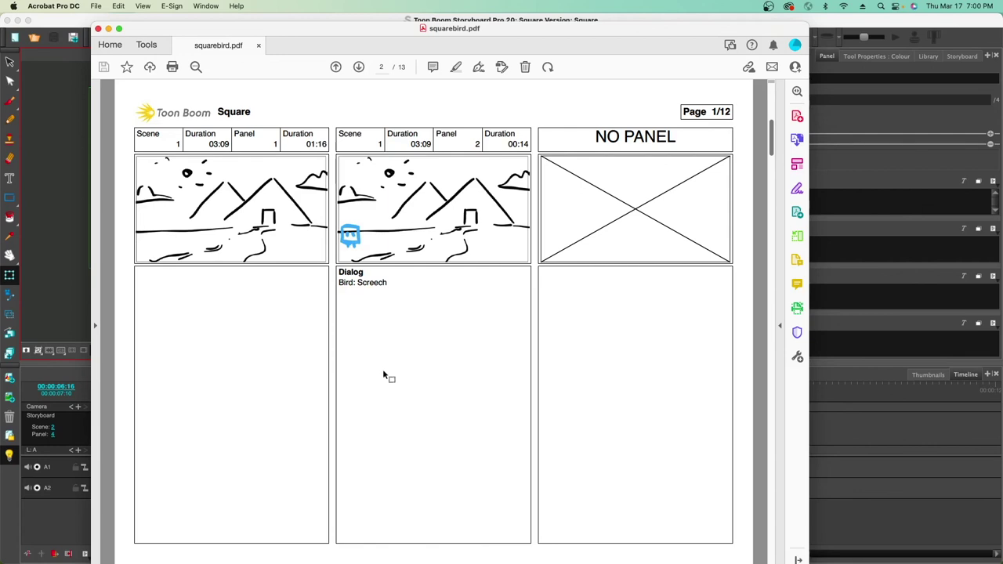
{"action": "scroll", "coordinate": [406, 382], "scroll_direction": "down", "scroll_amount": 3}
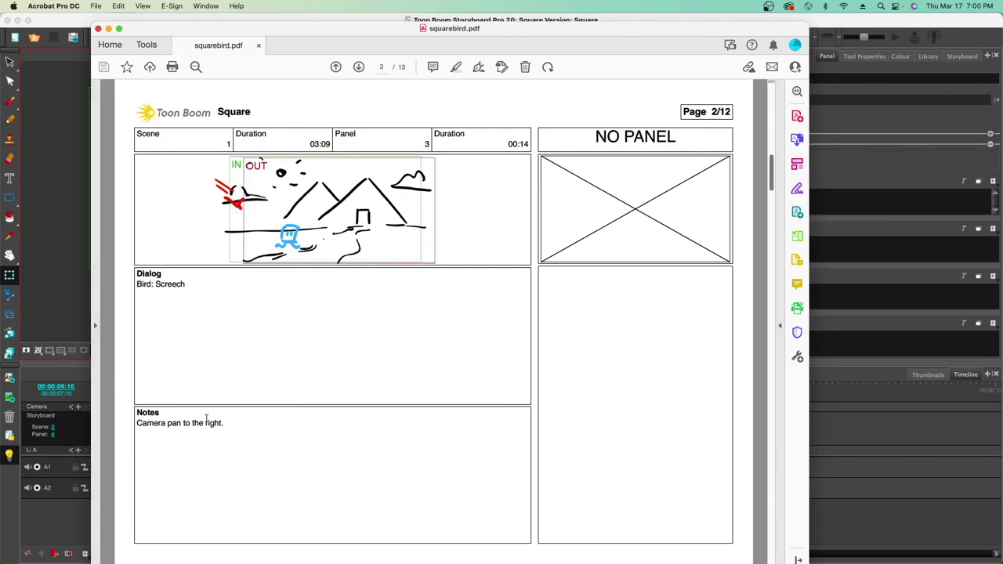
{"action": "scroll", "coordinate": [242, 431], "scroll_direction": "down", "scroll_amount": 3}
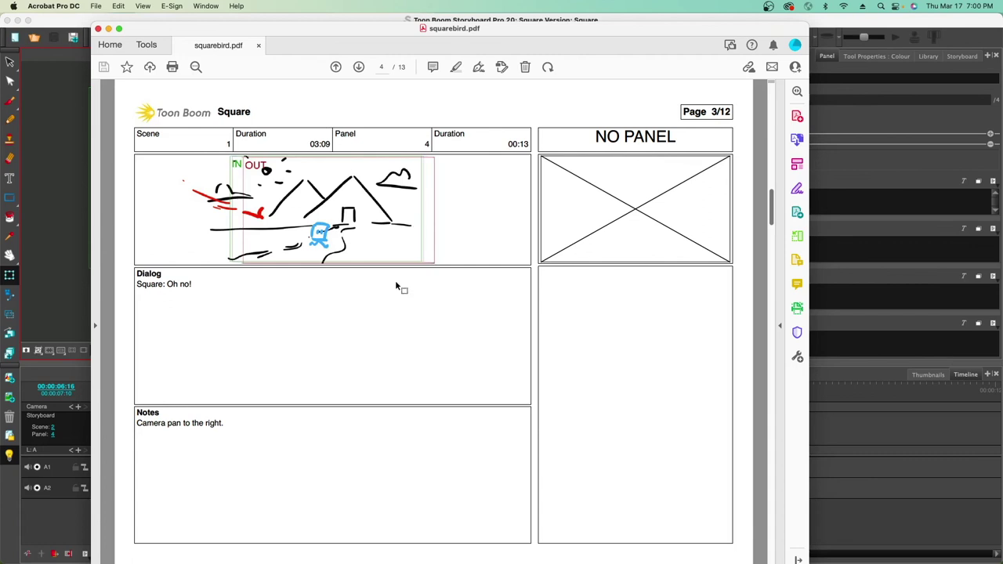
{"action": "key", "text": "Right"}
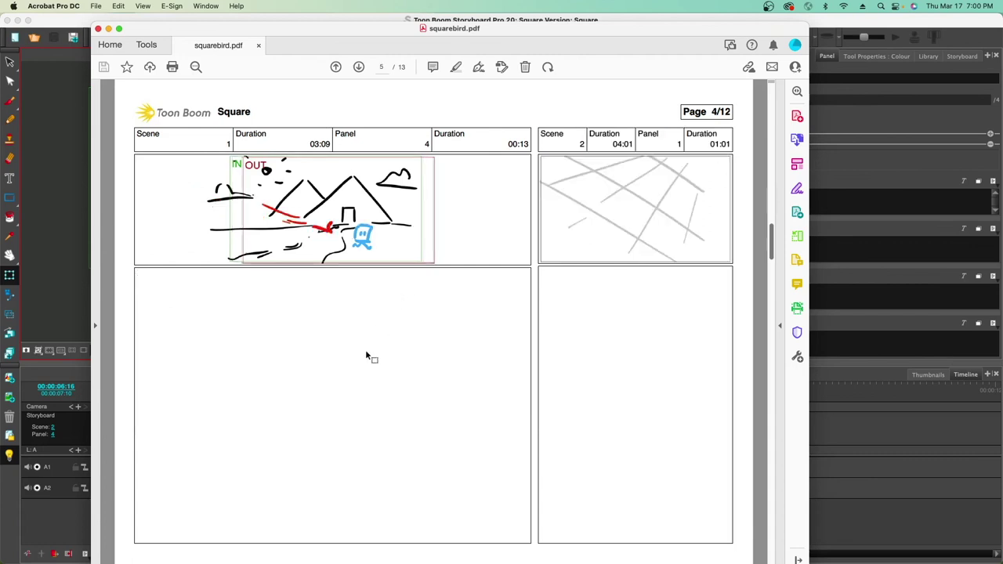
{"action": "key", "text": "Right"}
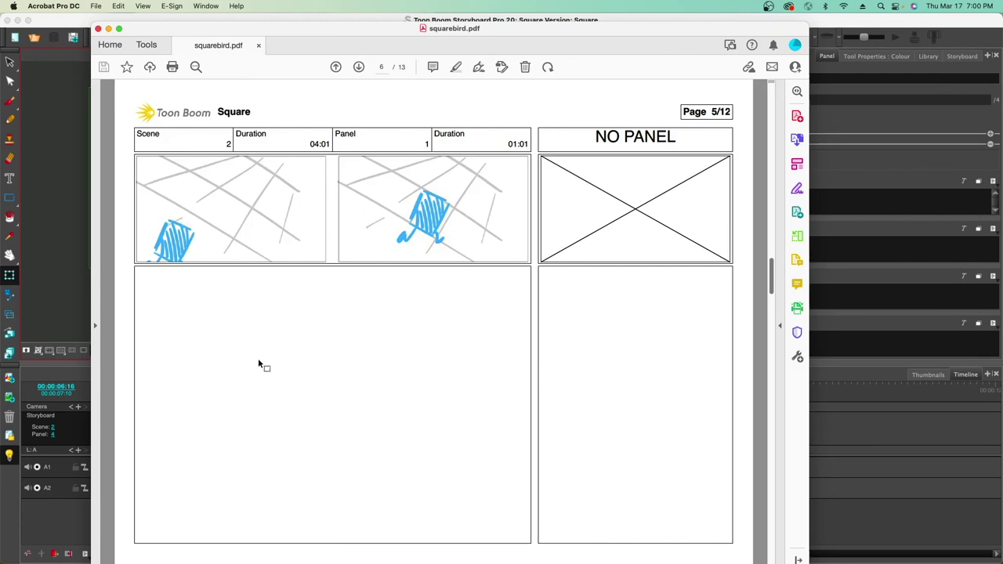
{"action": "key", "text": "Right"}
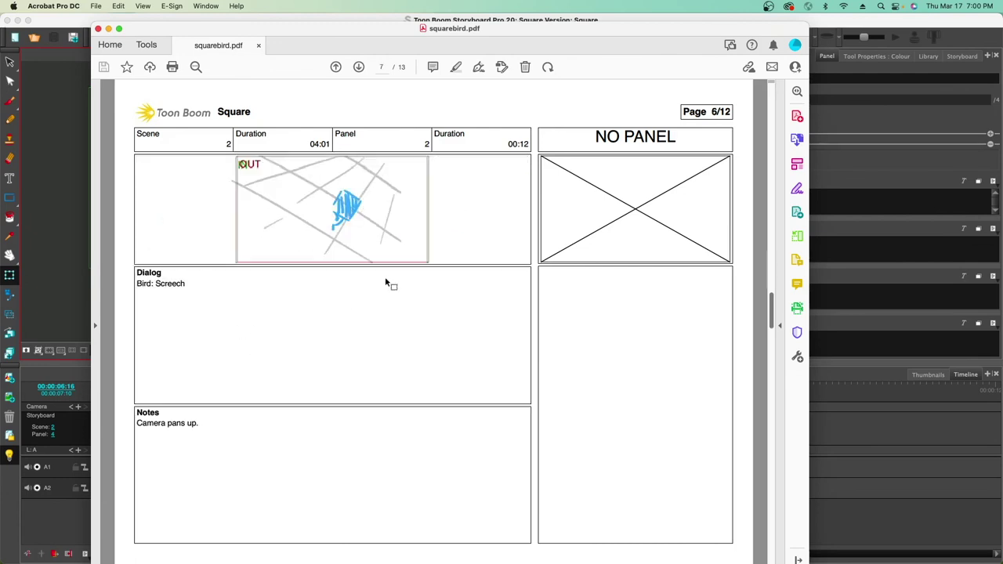
{"action": "key", "text": "Right"}
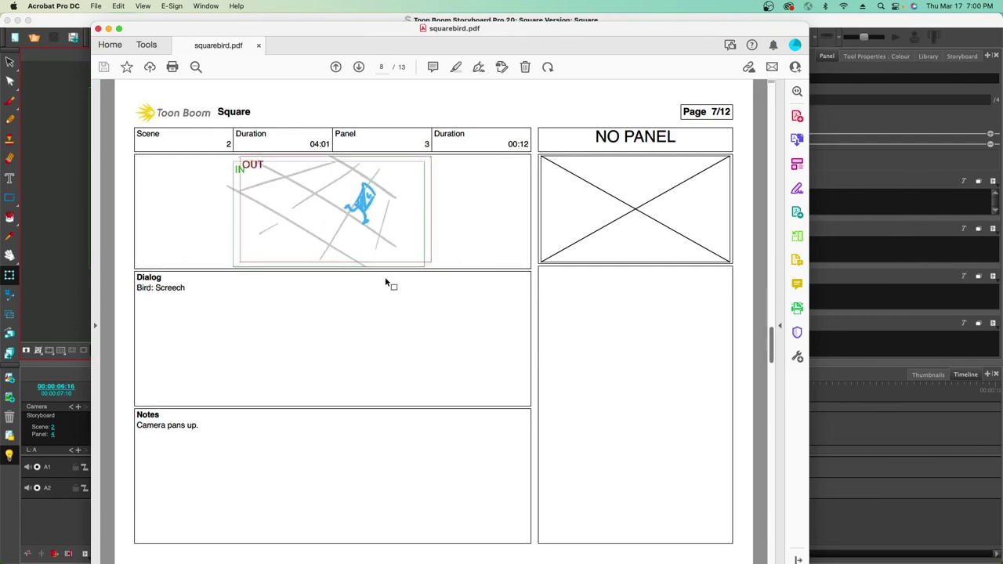
{"action": "key", "text": "Right"}
{"action": "key", "text": "Right"}
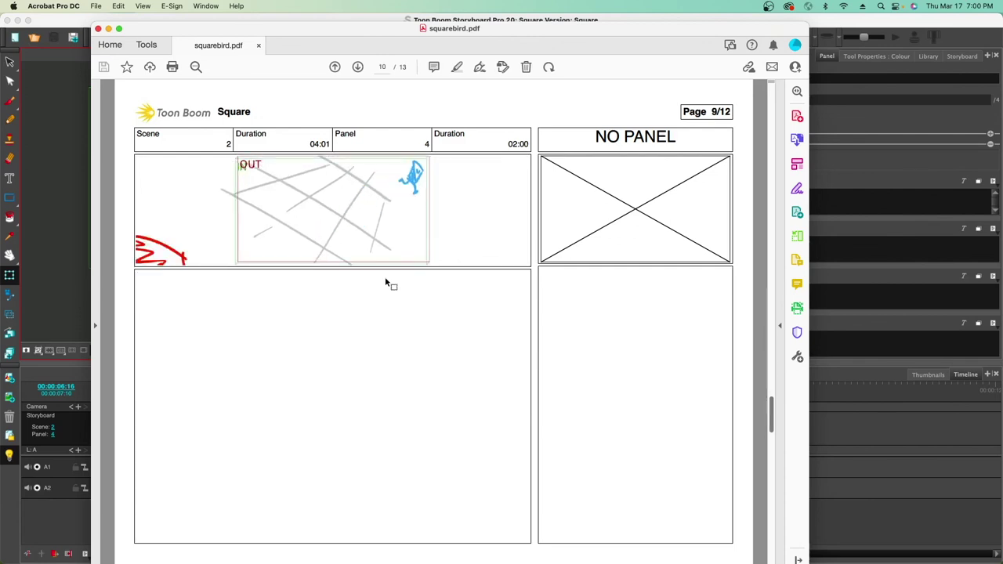
{"action": "key", "text": "Right"}
{"action": "key", "text": "Right"}
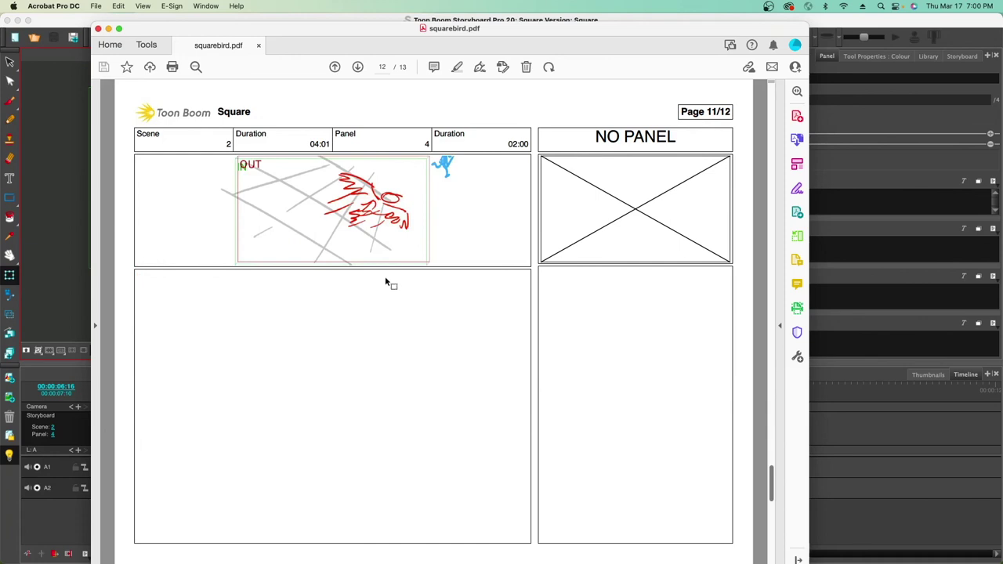
{"action": "key", "text": "Right"}
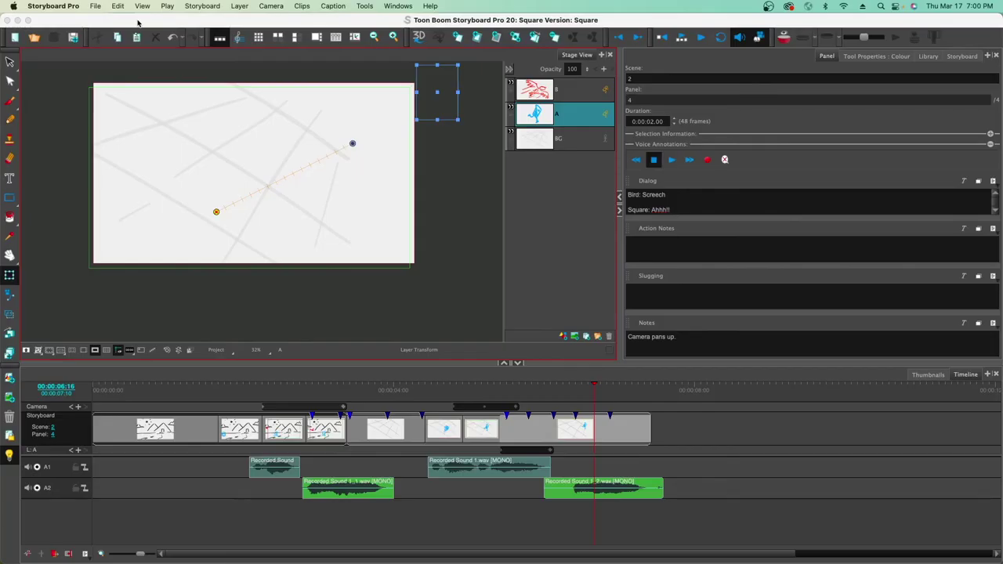
- Set up a movie export of the storyboard with the file pattern squarebird and the H.264/MPEG-4 (*.mov) format
{"action": "left_click", "coordinate": [93, 6]}
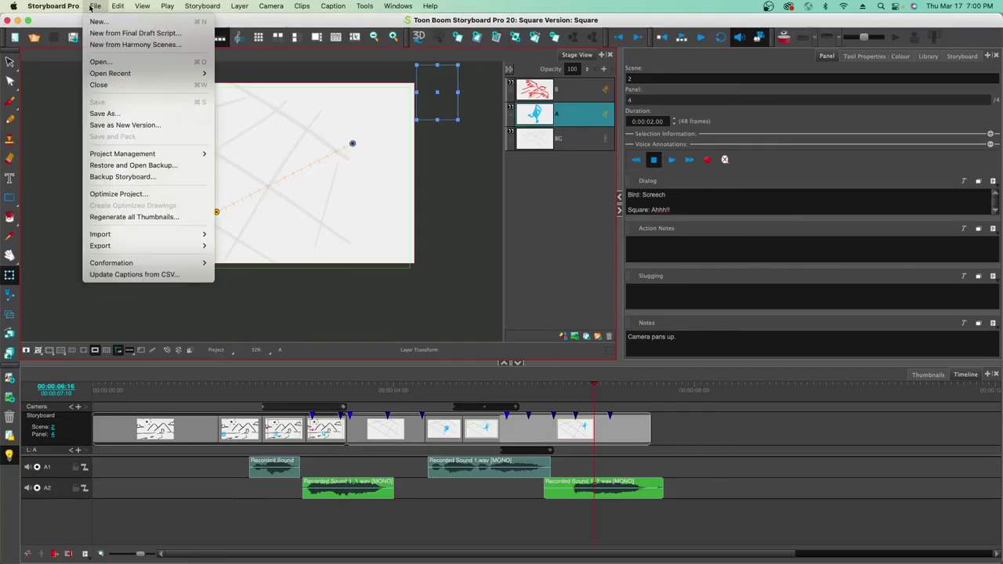
{"action": "mouse_move", "coordinate": [104, 246]}
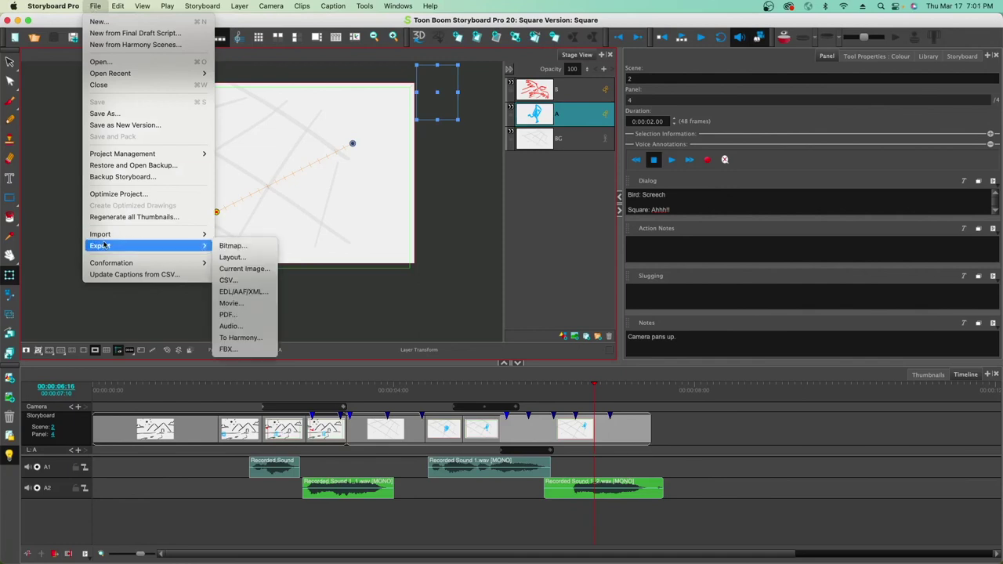
{"action": "left_click", "coordinate": [229, 304]}
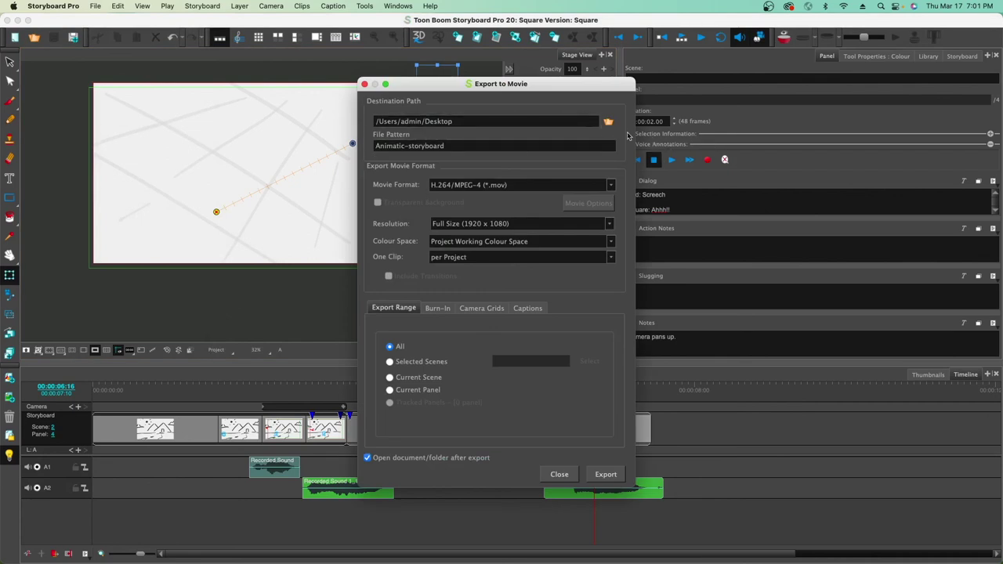
{"action": "left_click_drag", "start_coordinate": [486, 147], "coordinate": [325, 127]}
{"action": "type", "text": "squarebird"}
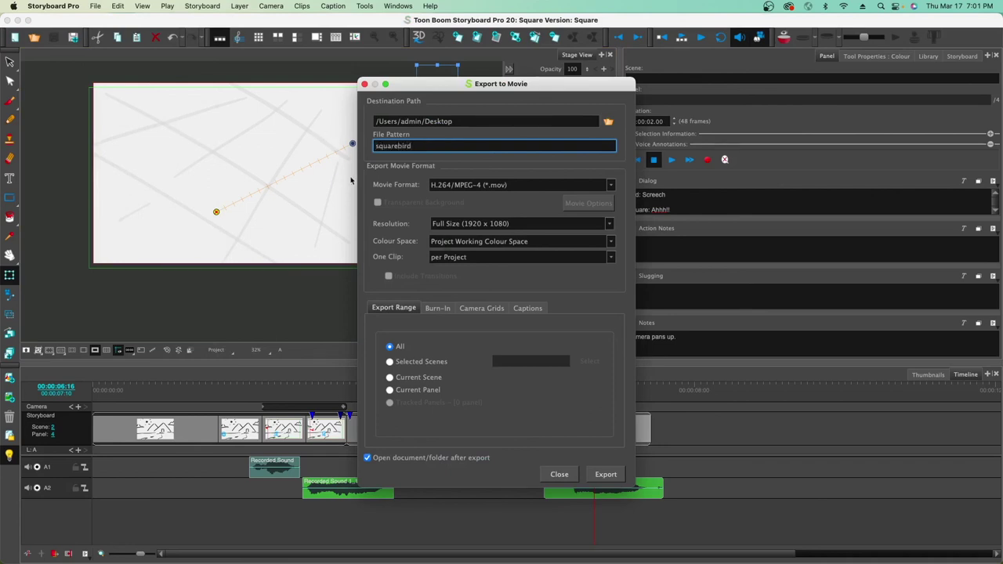
{"action": "left_click", "coordinate": [509, 188]}
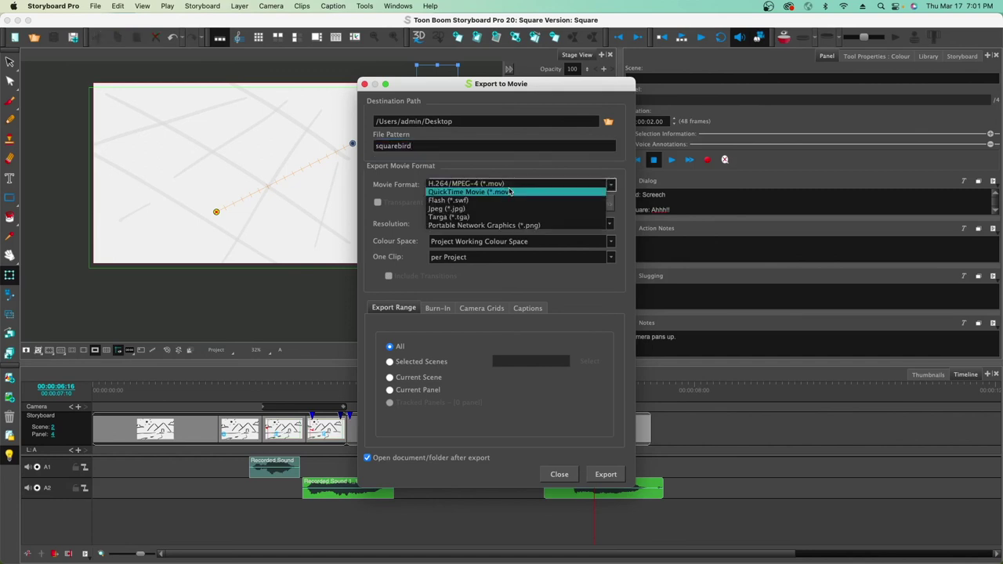
{"action": "left_click", "coordinate": [452, 184]}
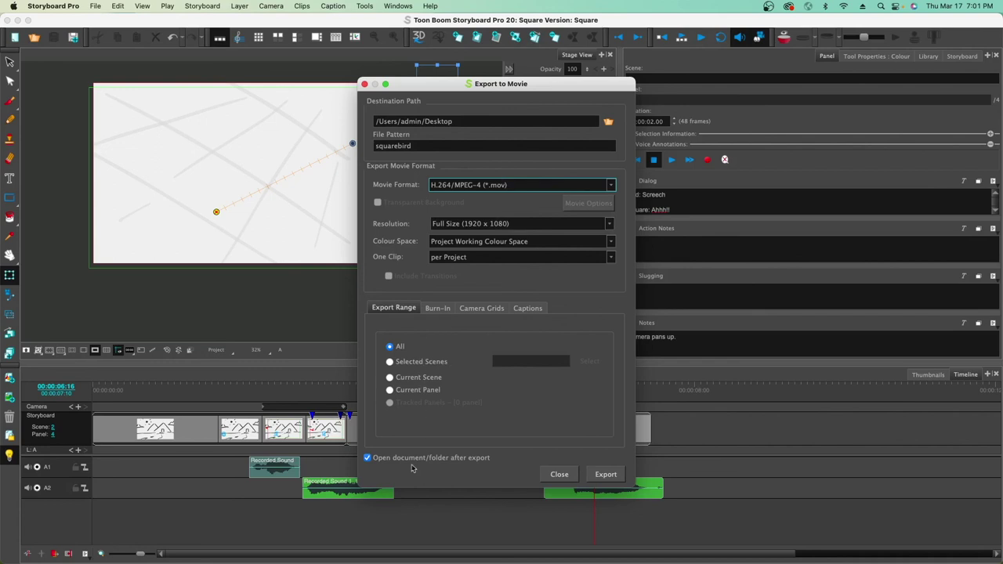
- Run the movie export of the whole storyboard and close the export dialog
{"action": "left_click", "coordinate": [605, 473]}
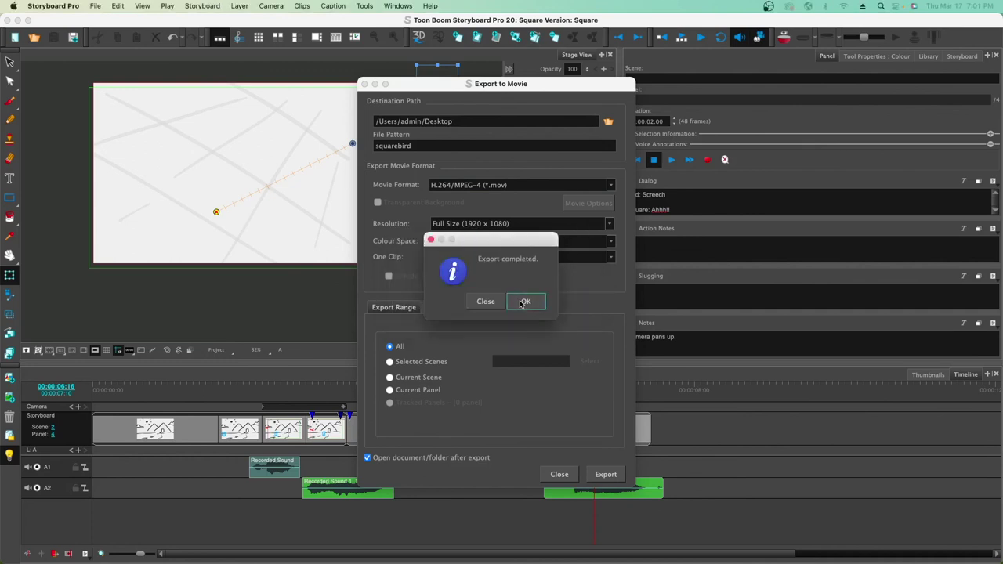
{"action": "left_click", "coordinate": [523, 303]}
{"action": "left_click", "coordinate": [558, 474]}
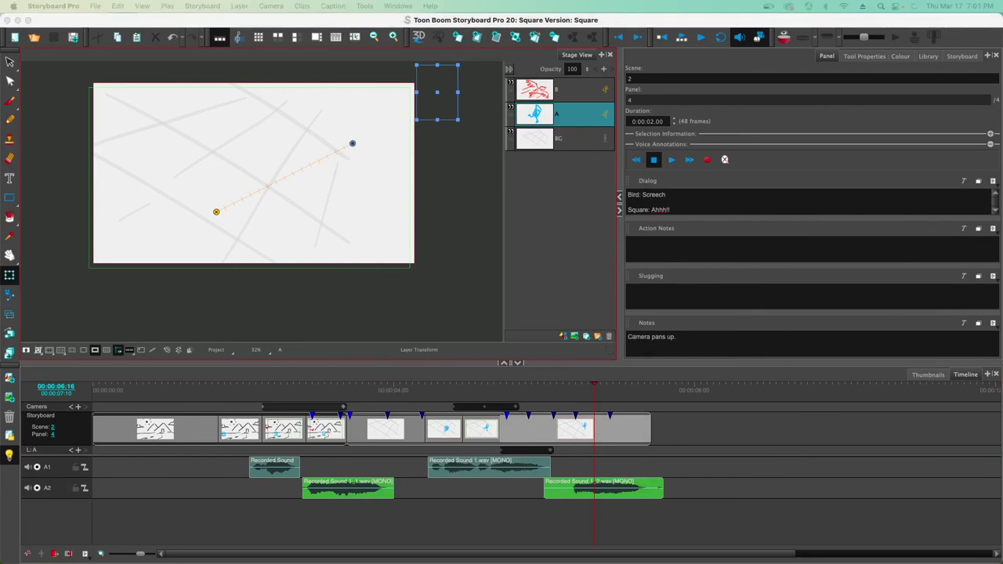
- Move the squarebird.mov window in QuickTime Player over the Stage View and play the exported animatic
{"action": "left_click_drag", "start_coordinate": [710, 87], "coordinate": [462, 160]}
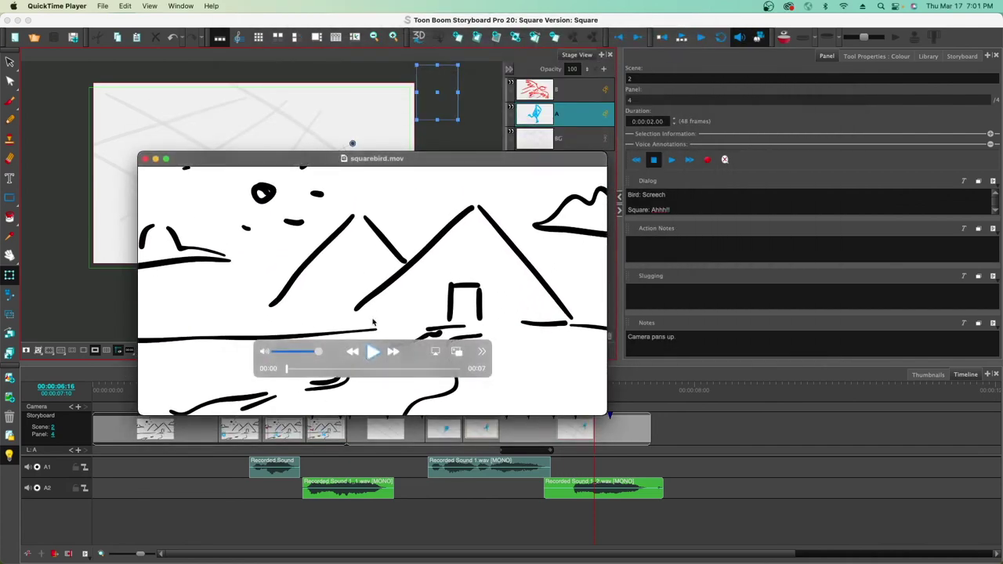
{"action": "left_click", "coordinate": [372, 352]}
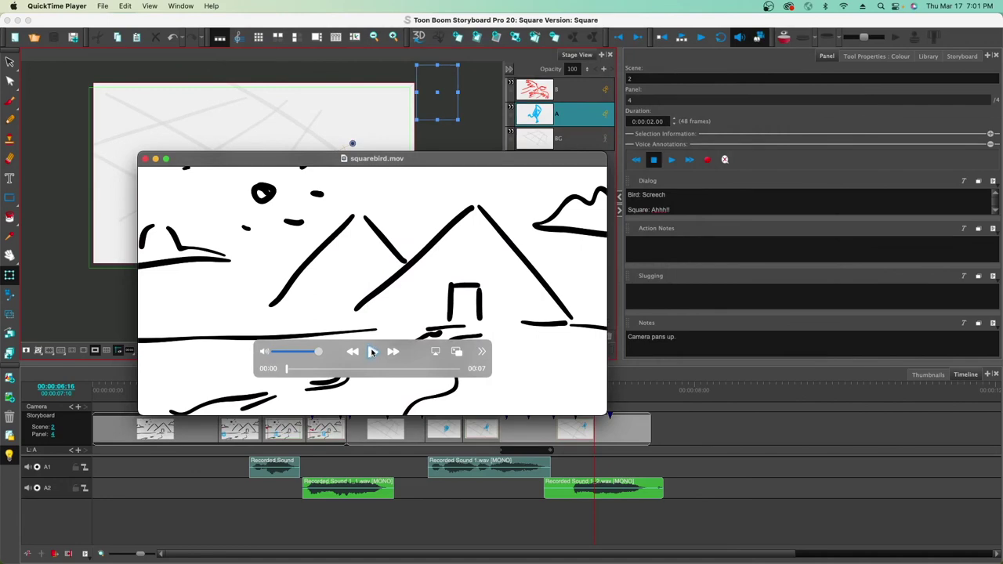